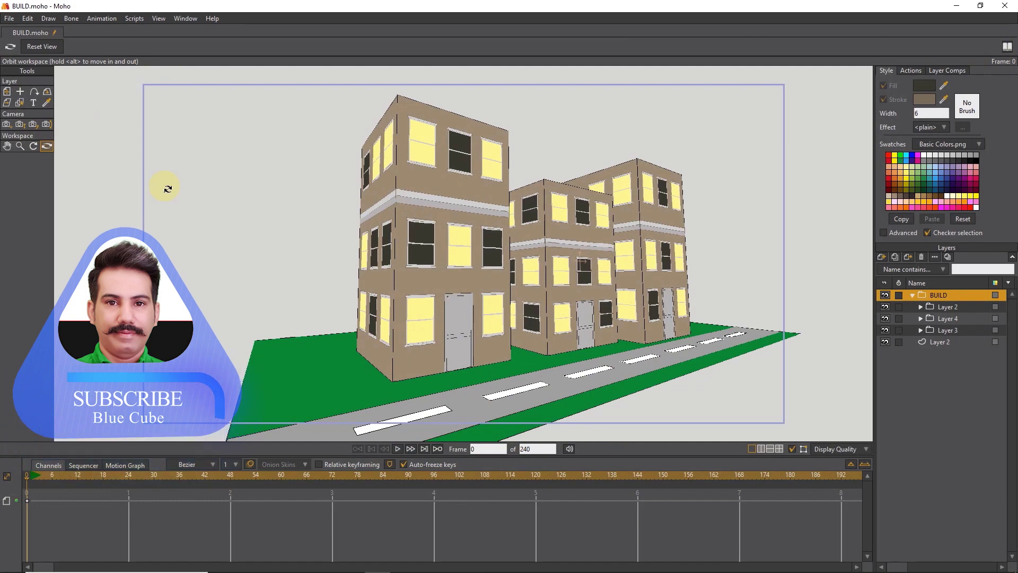
# Step: Orbit the three-building street scene round to a frontal, eye-level view
pyautogui.moveTo(391, 292); pyautogui.dragTo(375, 319)
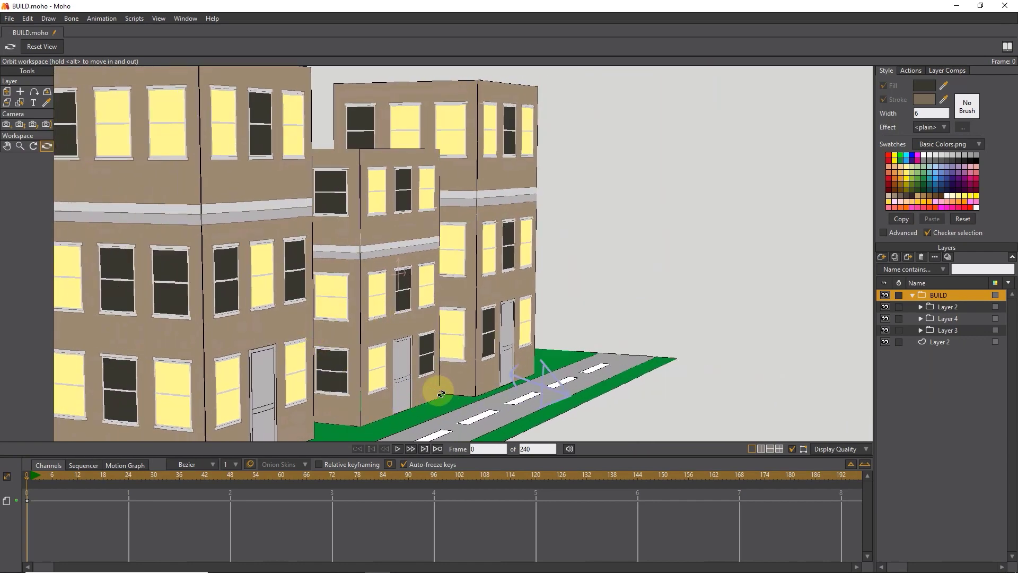
pyautogui.moveTo(439, 390); pyautogui.dragTo(439, 342)
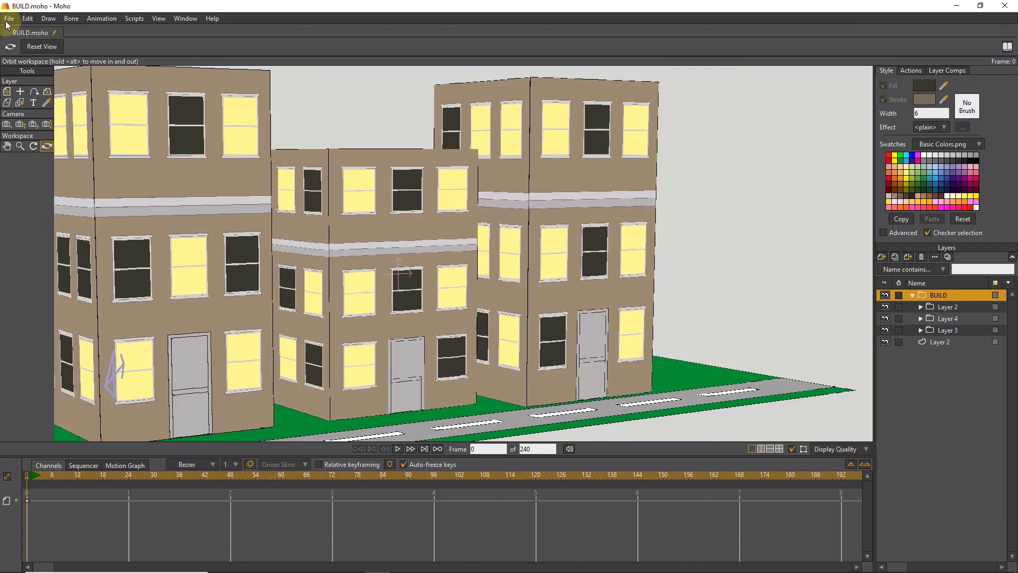
# Step: Reset the view and start a new empty document with the canvas grid shown
pyautogui.click(38, 46)
pyautogui.click(10, 18)
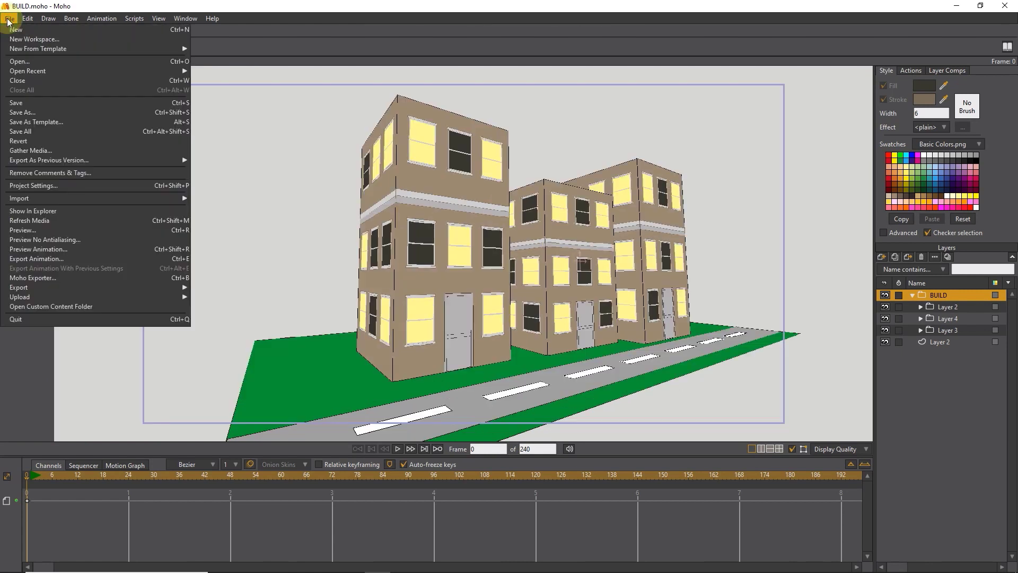
pyautogui.click(16, 29)
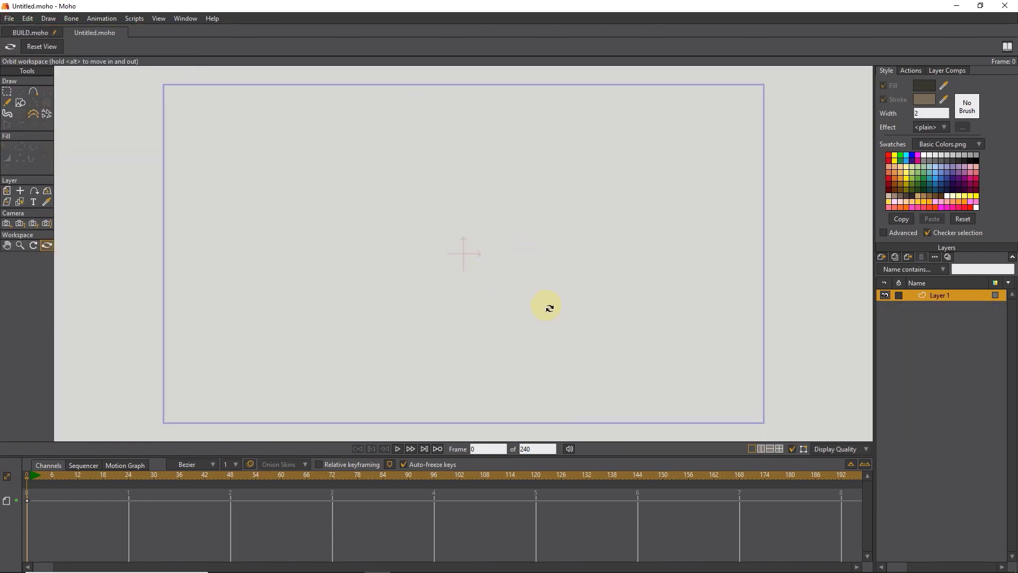
pyautogui.hotkey('ctrl', 'g')
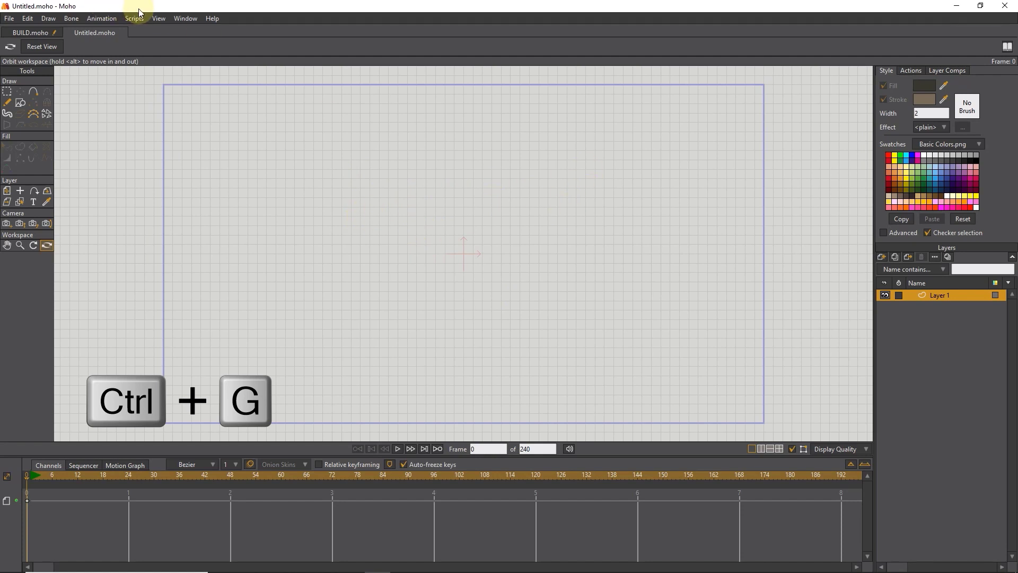
pyautogui.click(158, 18)
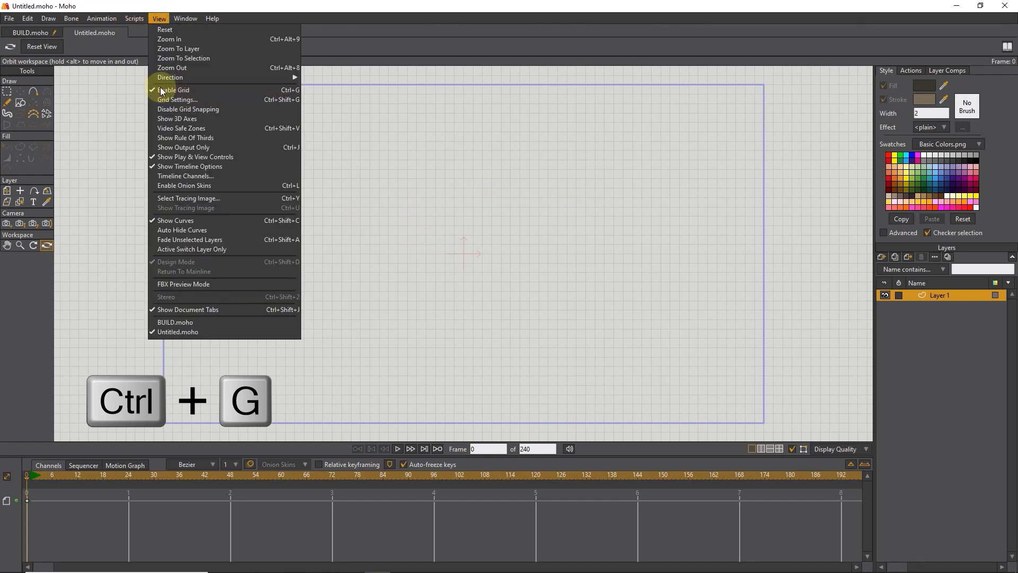
pyautogui.click(335, 4)
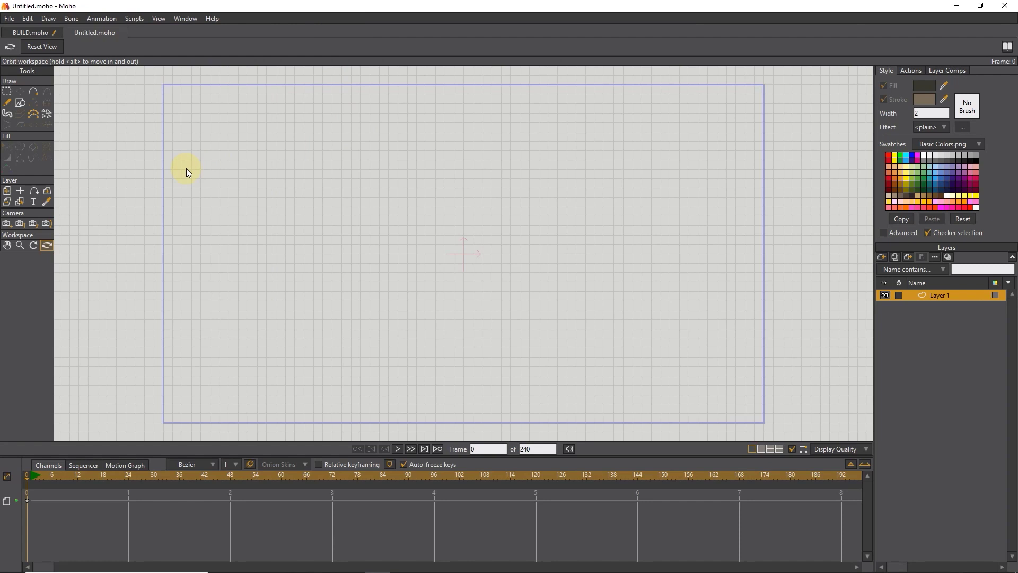
# Step: Draw a large tall rectangle for the building wall, then hide the grid
pyautogui.click(20, 102)
pyautogui.moveTo(596, 112)
pyautogui.mouseDown()
pyautogui.moveTo(275, 303)
pyautogui.moveTo(271, 395)
pyautogui.moveTo(359, 399)
pyautogui.moveTo(341, 396)
pyautogui.mouseUp()
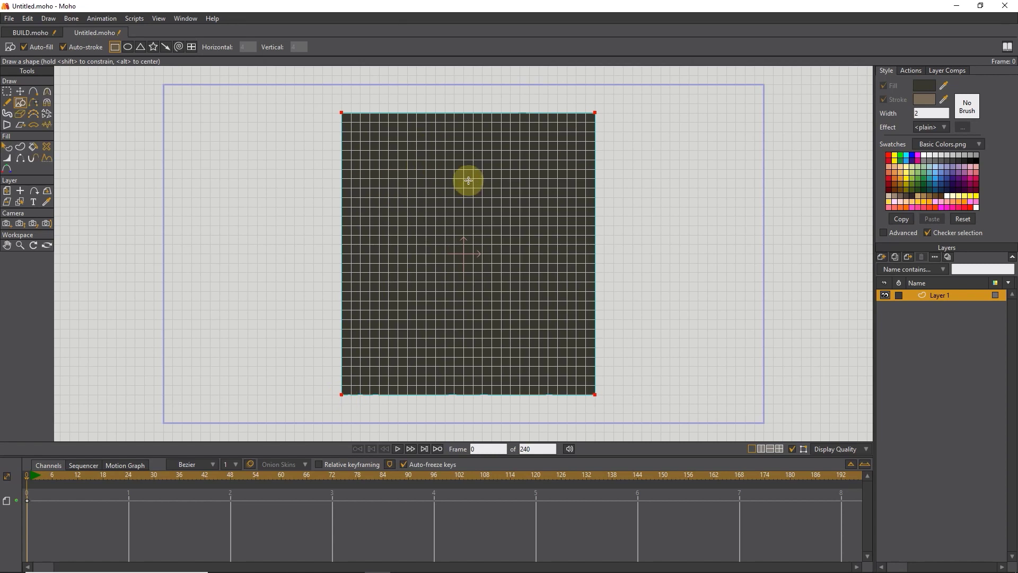
pyautogui.hotkey('ctrl', 'g')
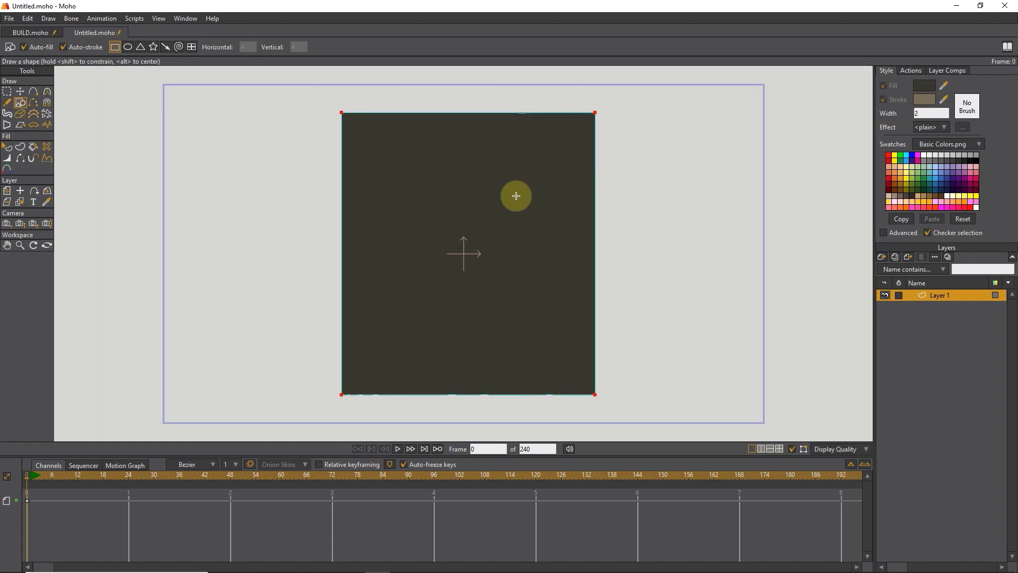
pyautogui.hotkey('ctrl', 'd')
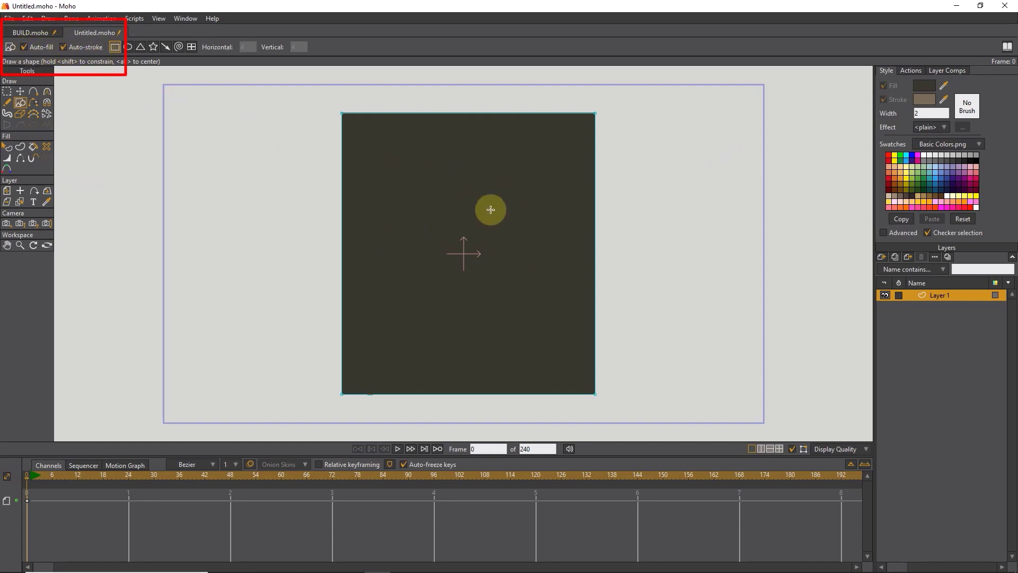
# Step: Fill the wall rectangle with brown
pyautogui.click(7, 152)
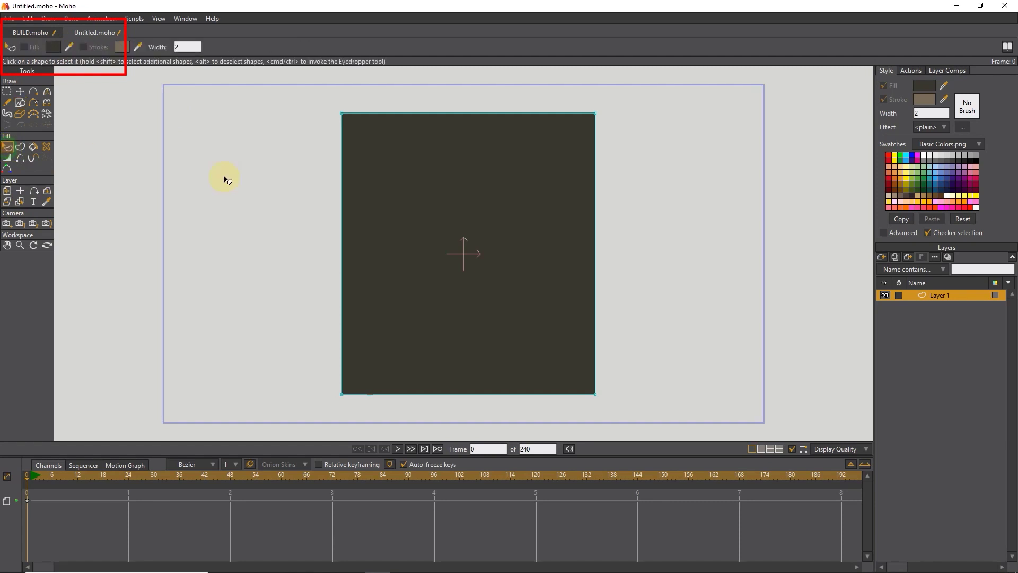
pyautogui.click(431, 200)
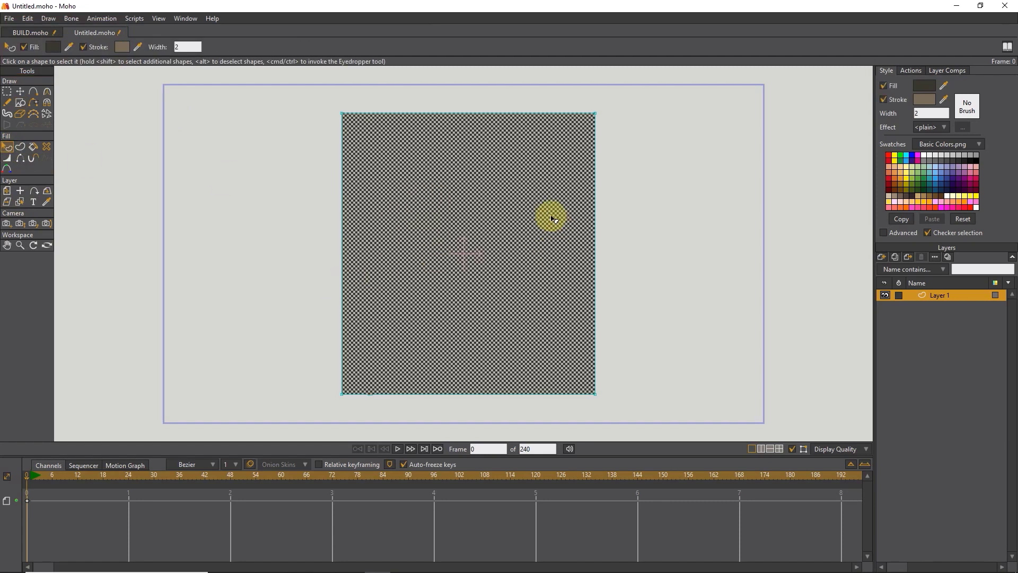
pyautogui.click(902, 195)
pyautogui.click(637, 208)
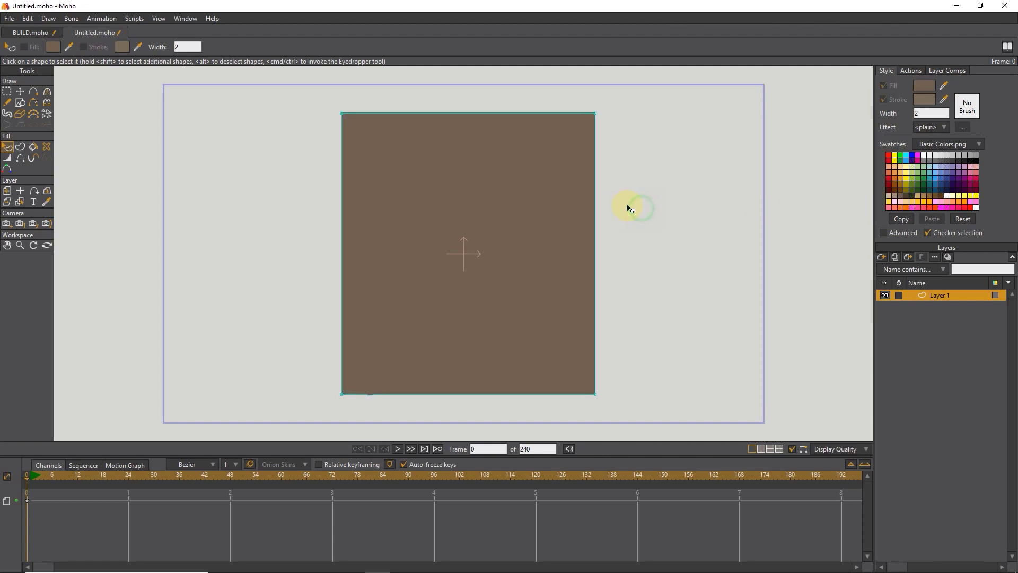
pyautogui.click(19, 103)
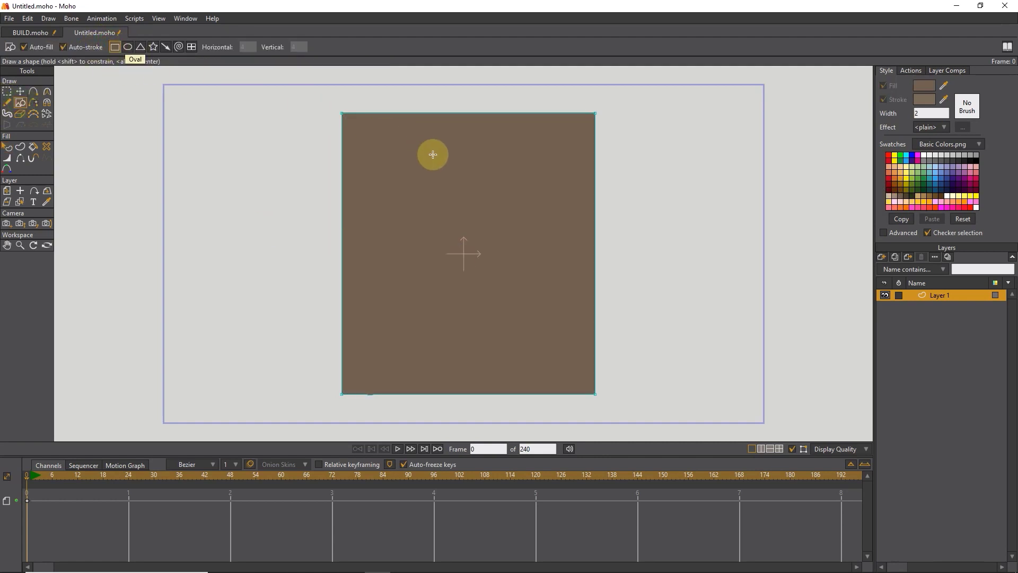
# Step: Draw a thin bar near the top of the wall and nudge it into place
pyautogui.moveTo(434, 155); pyautogui.dragTo(394, 155)
pyautogui.scroll(5, 395, 151)
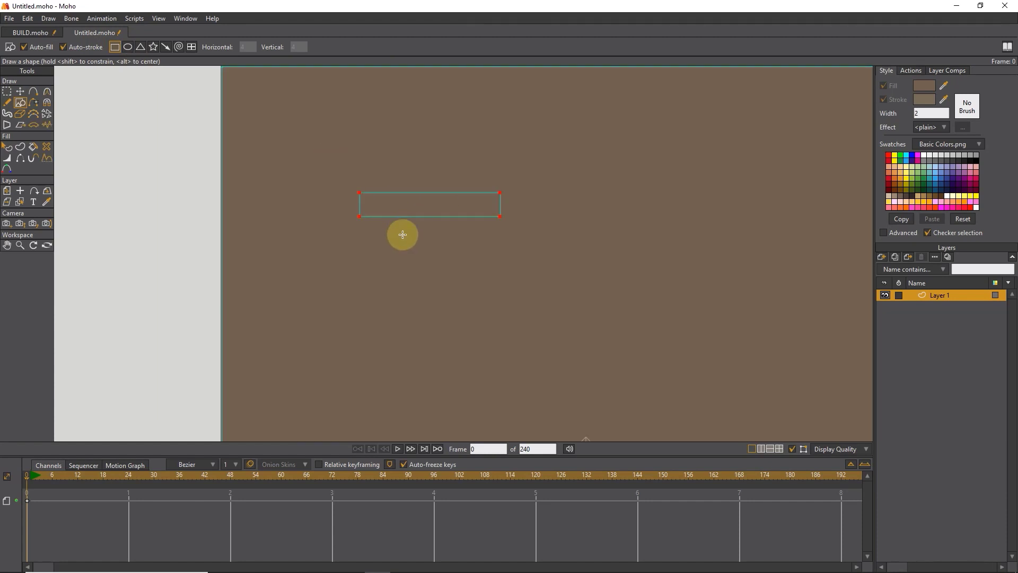
pyautogui.scroll(1, 440, 220)
pyautogui.hotkey('ctrl', 'z')
pyautogui.moveTo(474, 178); pyautogui.dragTo(323, 193)
pyautogui.scroll(-1, 324, 196)
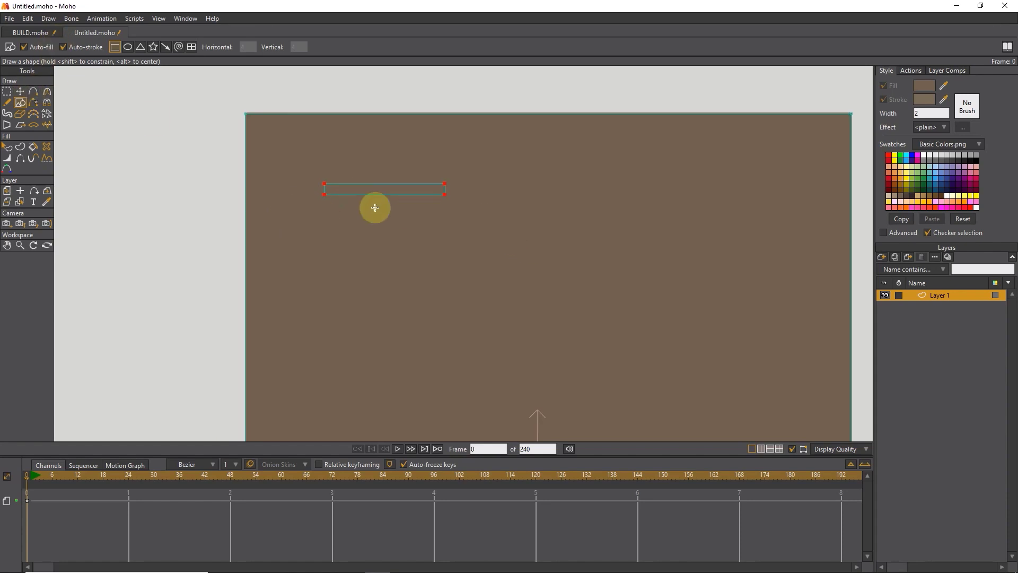
pyautogui.click(21, 91)
pyautogui.moveTo(386, 197); pyautogui.dragTo(351, 177)
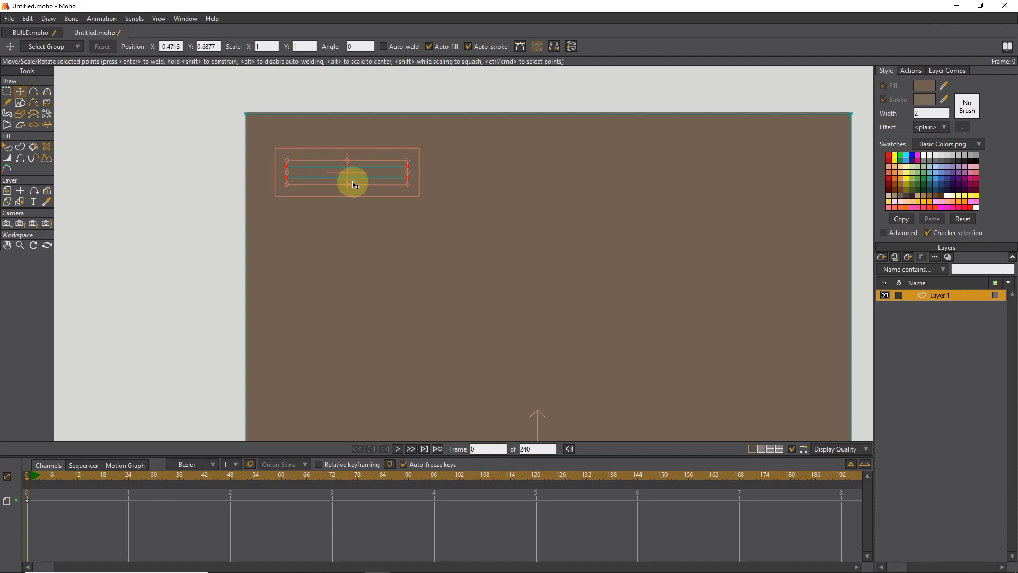
# Step: Give the thin bar a grey fill of 9E9B99
pyautogui.click(7, 146)
pyautogui.click(320, 173)
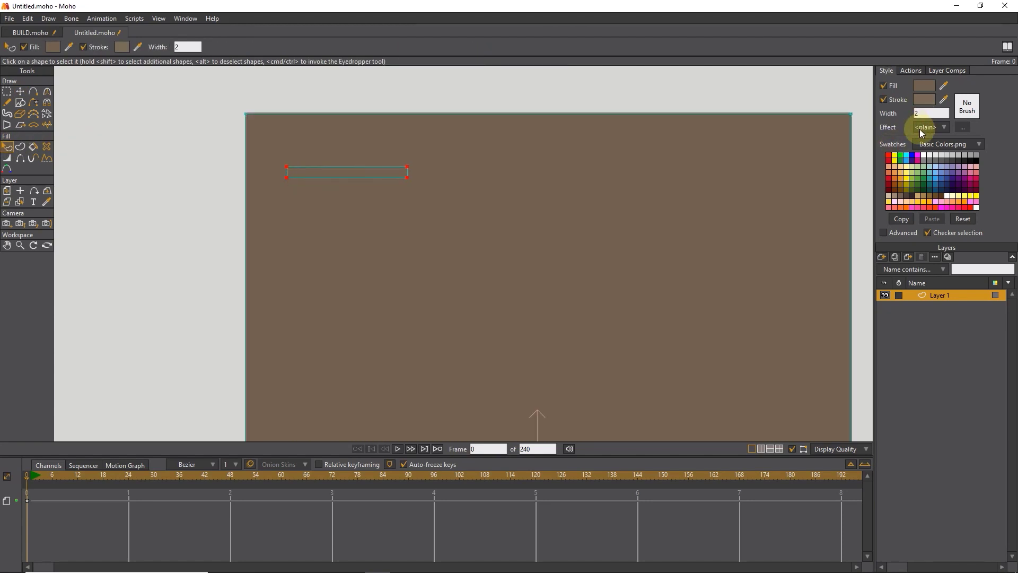
pyautogui.click(927, 85)
pyautogui.click(780, 268)
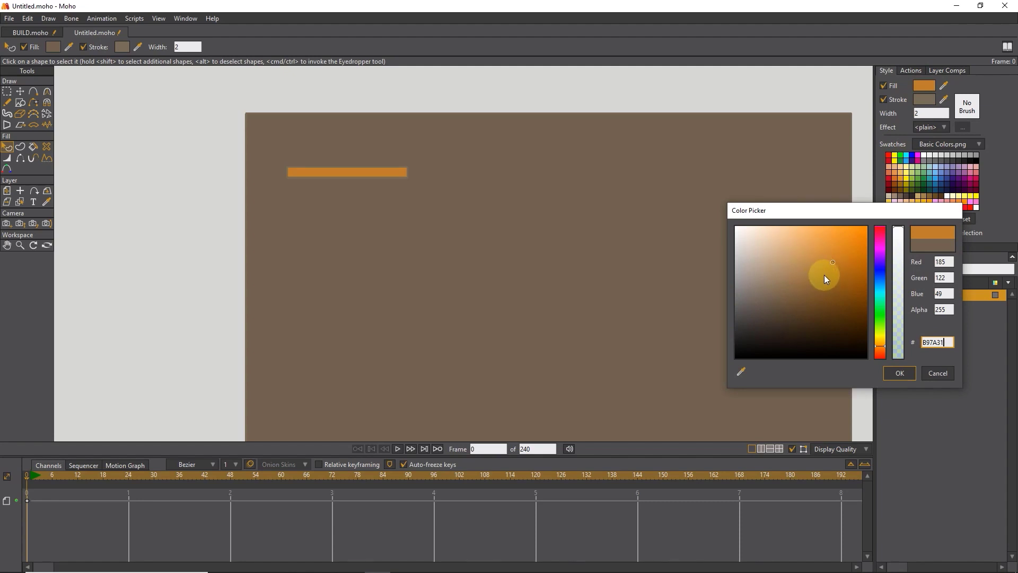
pyautogui.moveTo(751, 303); pyautogui.dragTo(740, 277)
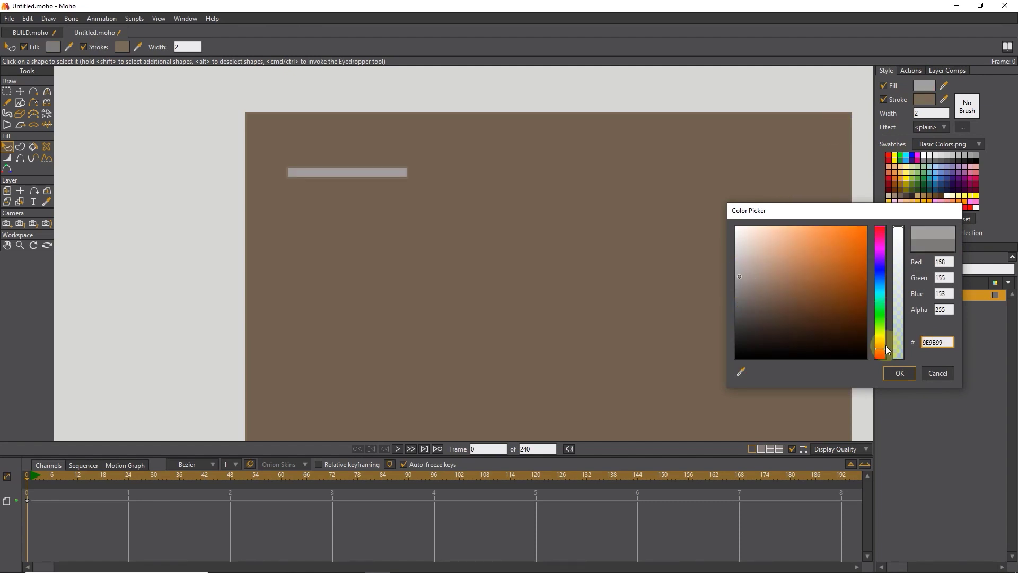
pyautogui.click(900, 374)
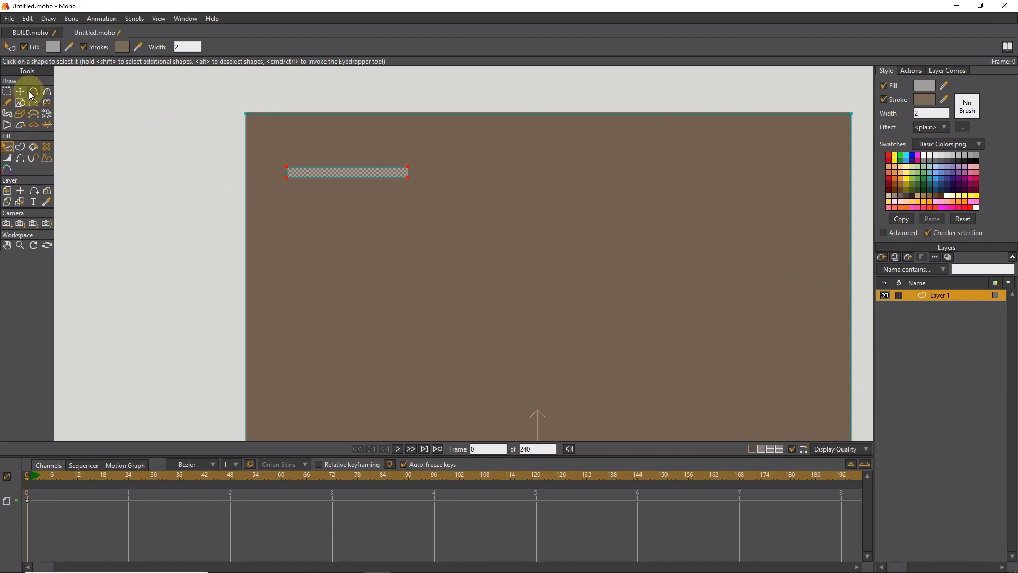
# Step: Duplicate the grey bar and move the copy down below the first
pyautogui.hotkey('ctrl', 'c')
pyautogui.hotkey('ctrl', 'v')
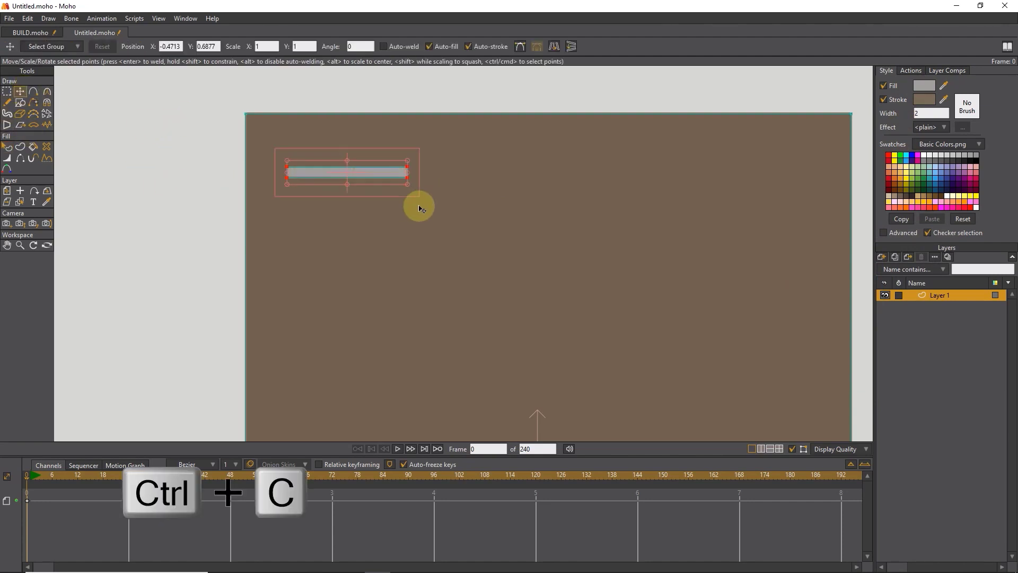
pyautogui.moveTo(341, 175); pyautogui.dragTo(344, 301)
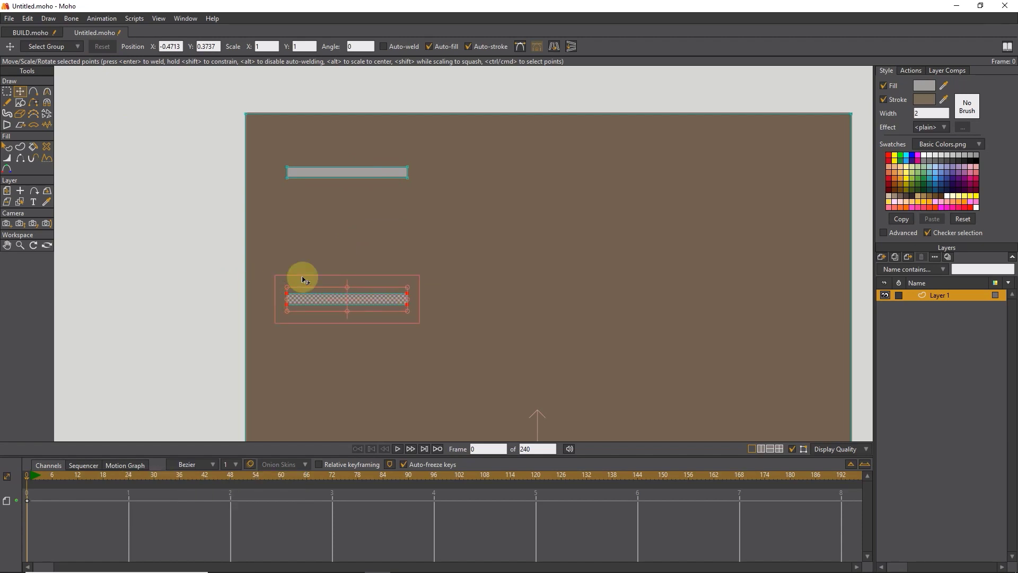
# Step: Draw the grey window body between the bars, plus upper and lower pane rectangles inside it
pyautogui.click(20, 104)
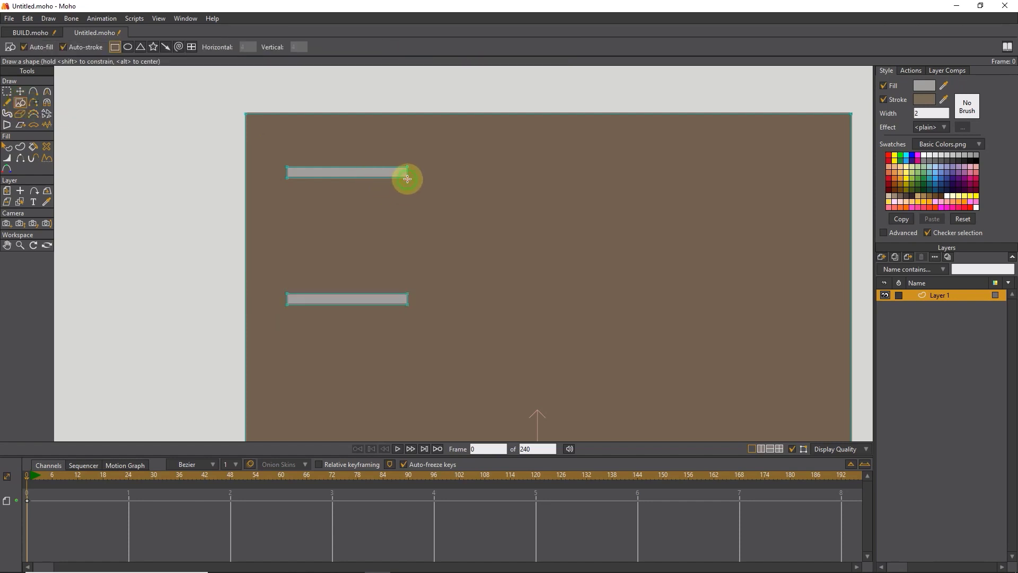
pyautogui.moveTo(406, 179)
pyautogui.mouseDown()
pyautogui.moveTo(284, 291)
pyautogui.moveTo(391, 212)
pyautogui.moveTo(400, 186)
pyautogui.moveTo(294, 293)
pyautogui.mouseUp()
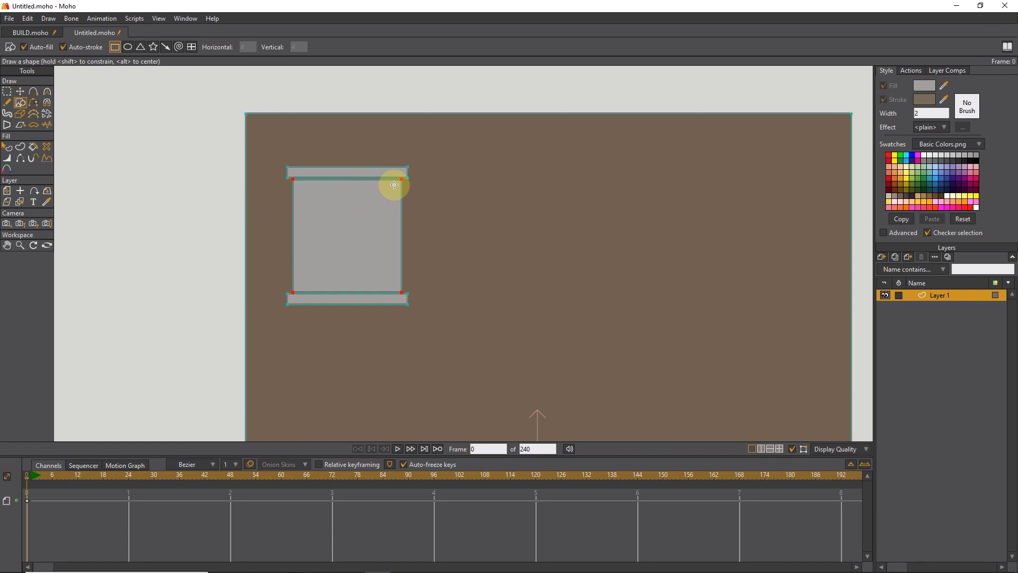
pyautogui.moveTo(393, 194); pyautogui.dragTo(298, 229)
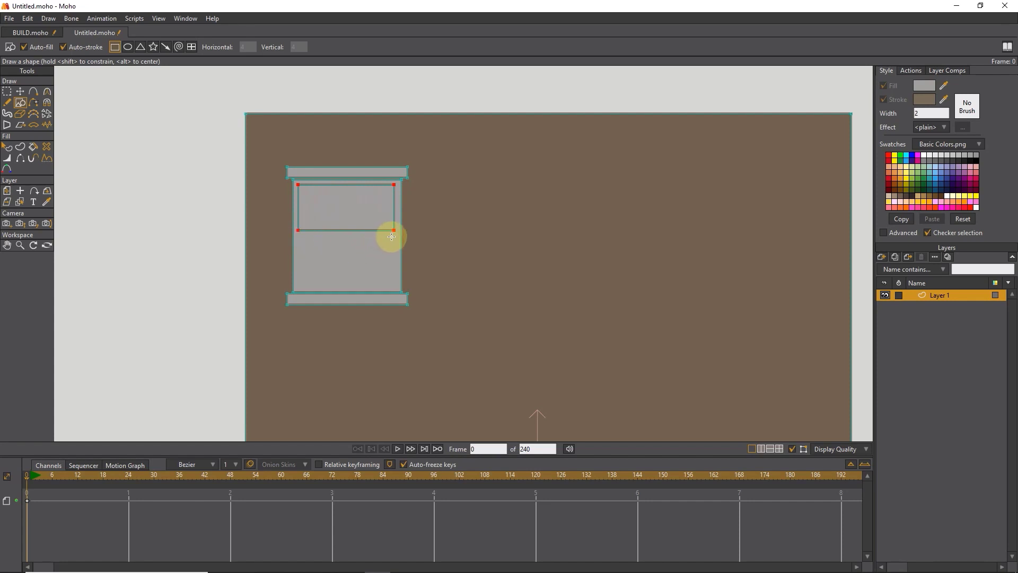
pyautogui.moveTo(393, 237)
pyautogui.mouseDown()
pyautogui.moveTo(318, 254)
pyautogui.moveTo(297, 287)
pyautogui.mouseUp()
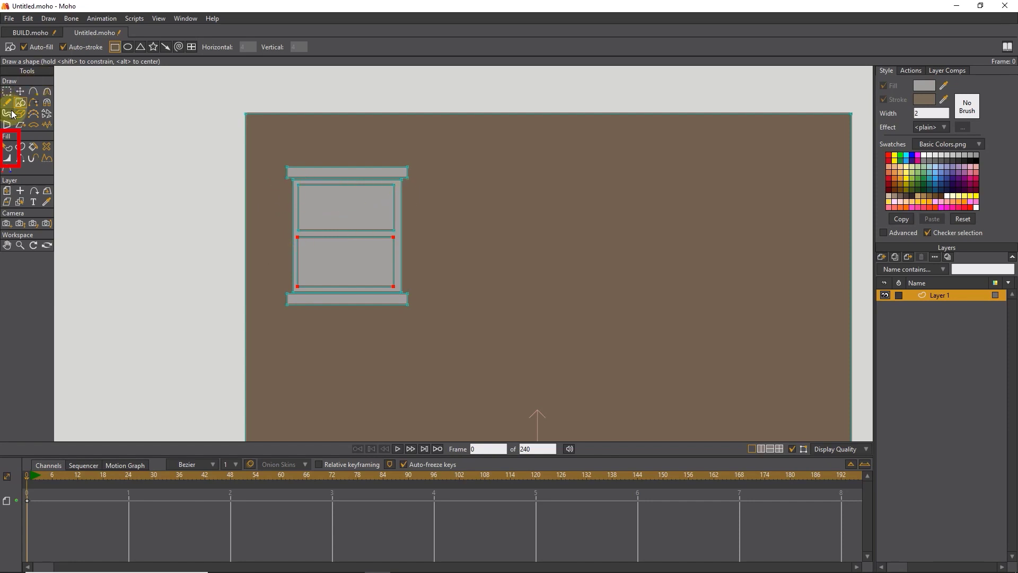
# Step: Select both window panes and fill them bright yellow from the swatches
pyautogui.click(8, 147)
pyautogui.click(338, 204)
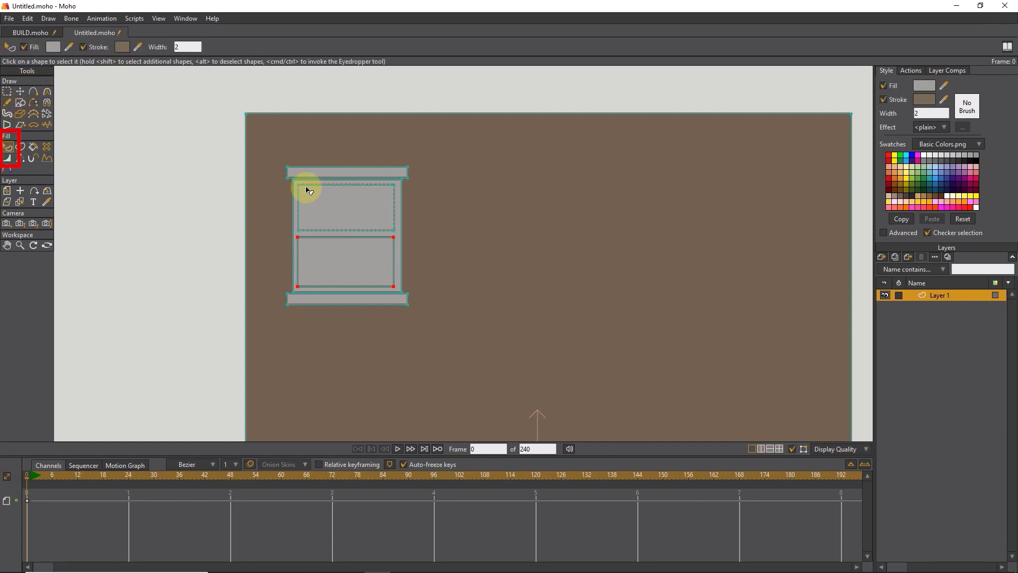
pyautogui.keyDown('shift'); pyautogui.click(359, 261); pyautogui.keyUp('shift')
pyautogui.click(908, 171)
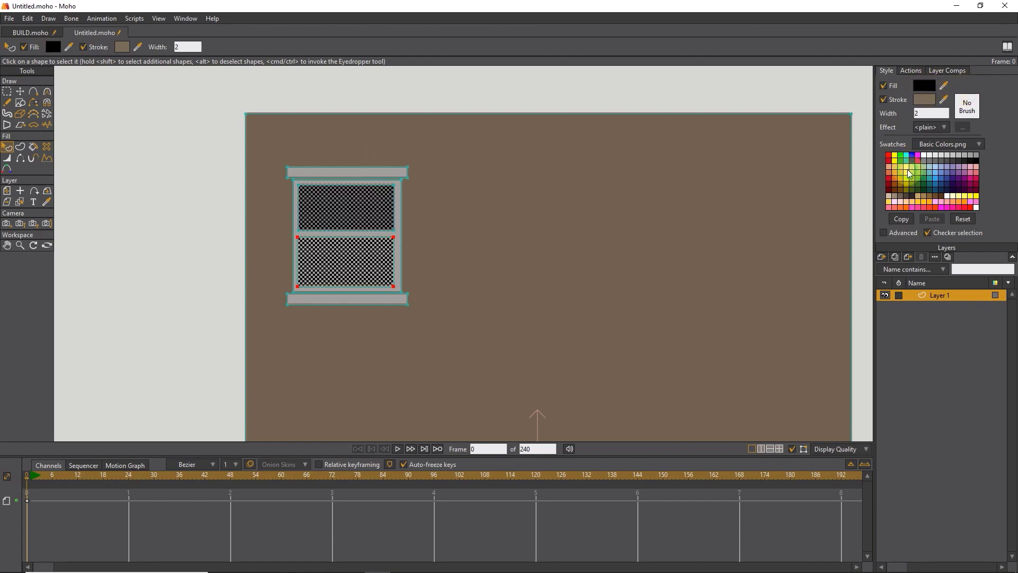
pyautogui.click(905, 177)
pyautogui.click(905, 184)
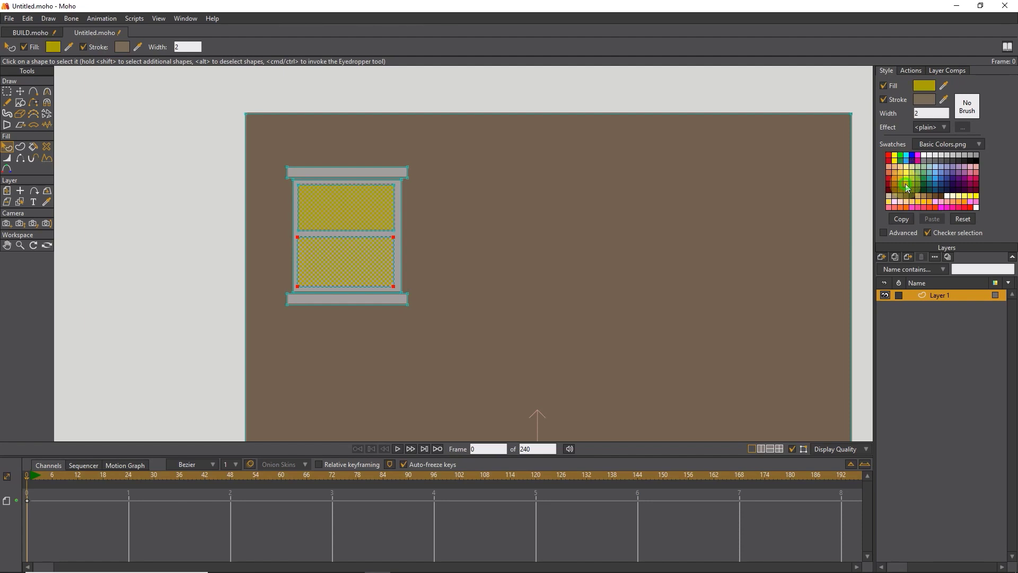
pyautogui.click(906, 167)
pyautogui.click(906, 173)
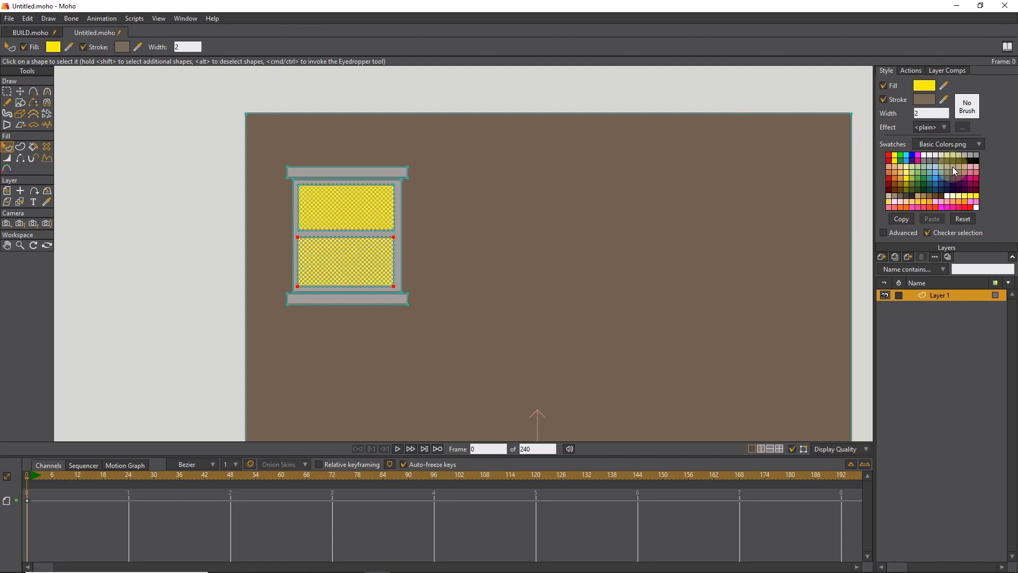
pyautogui.click(591, 99)
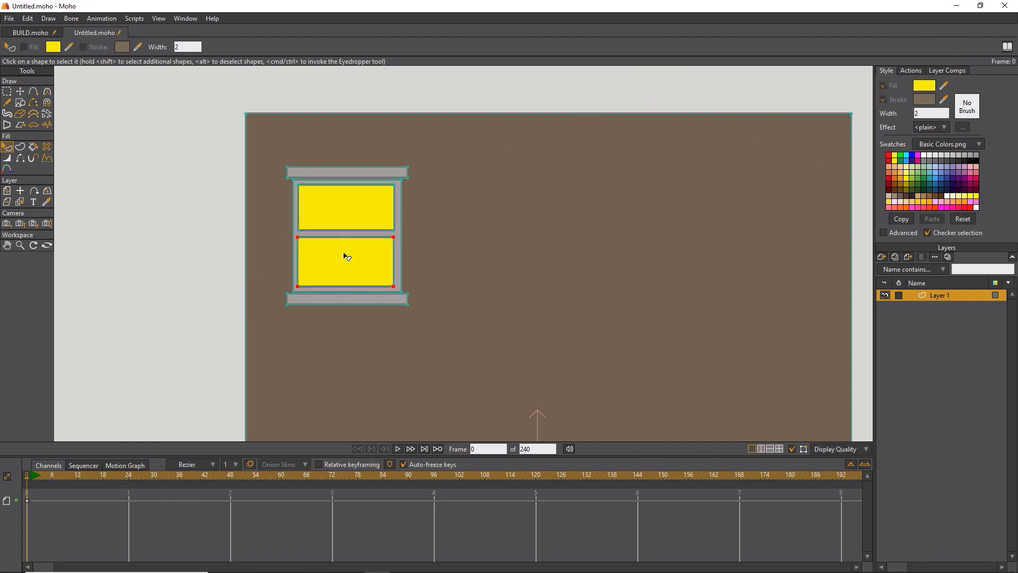
# Step: Change the pane fill to a darker olive yellow in the Color Picker
pyautogui.click(924, 85)
pyautogui.moveTo(828, 253); pyautogui.dragTo(852, 246)
pyautogui.click(900, 372)
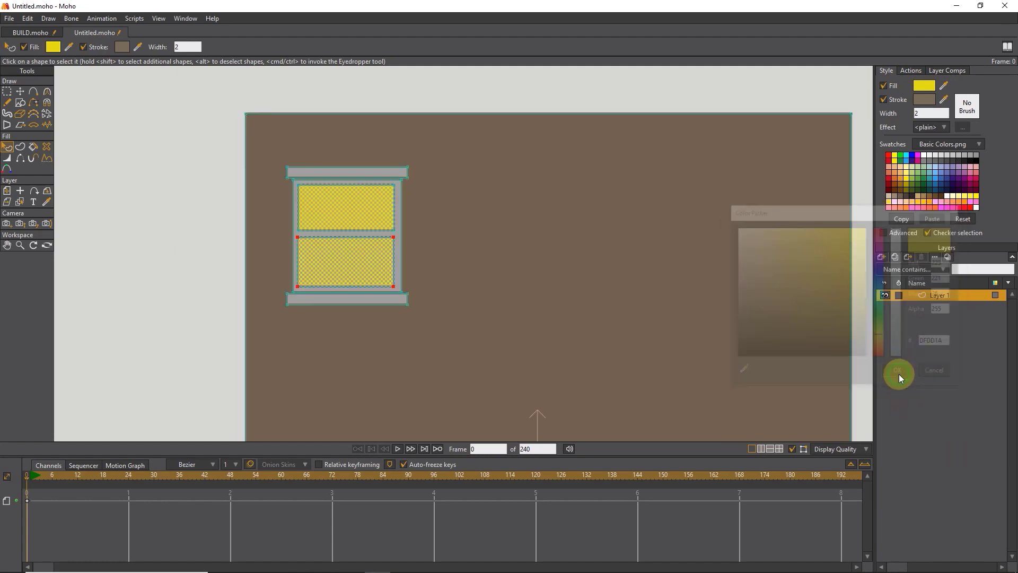
pyautogui.click(402, 270)
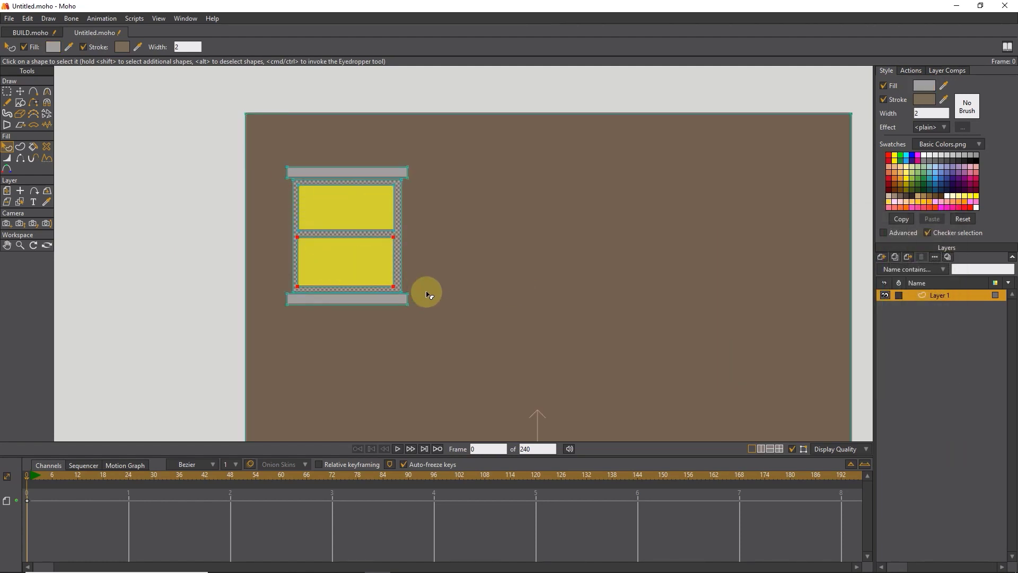
# Step: Copy the window and paste three duplicates in a row to its right
pyautogui.click(8, 95)
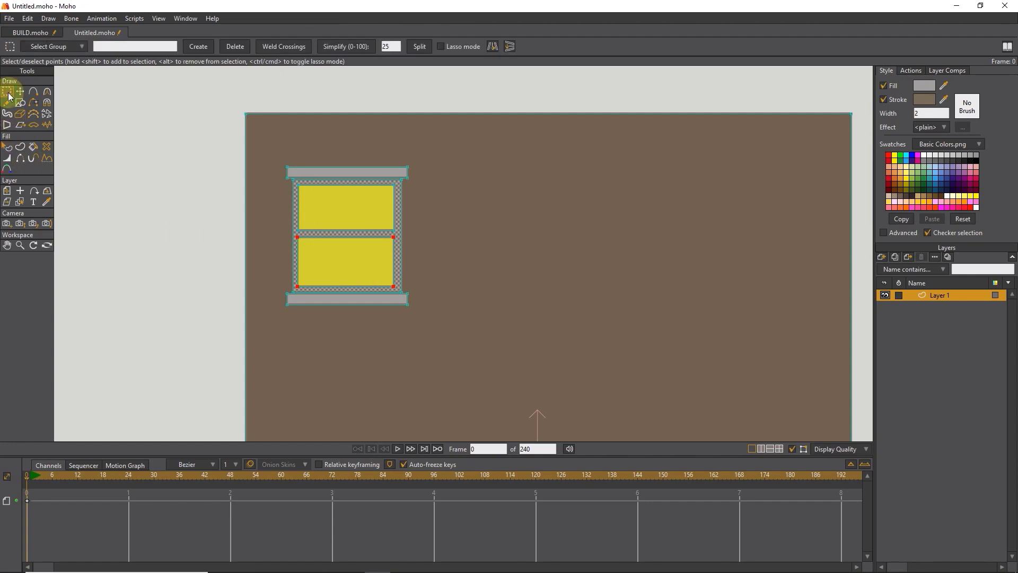
pyautogui.moveTo(475, 145); pyautogui.dragTo(264, 336)
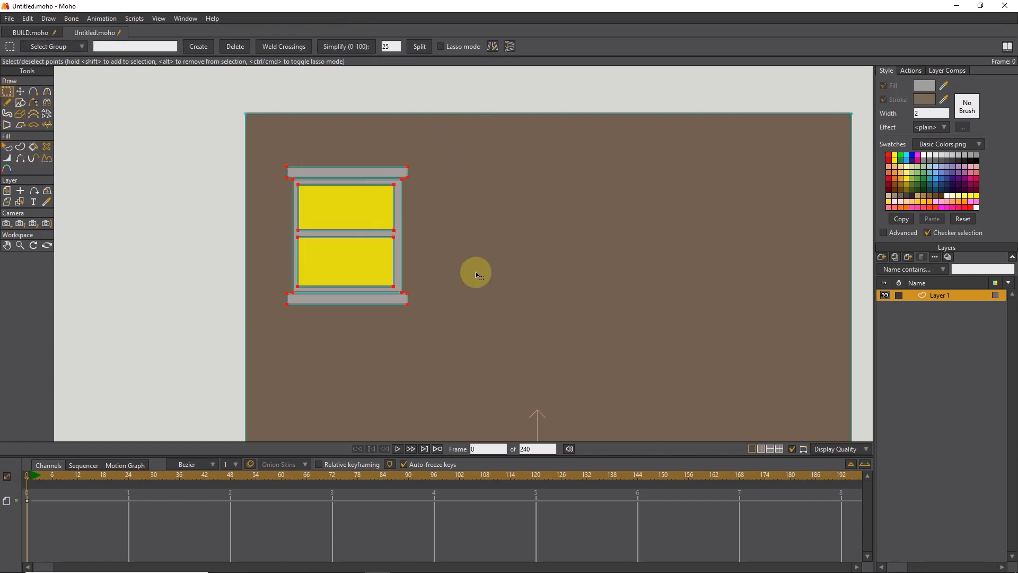
pyautogui.hotkey('ctrl', 'c')
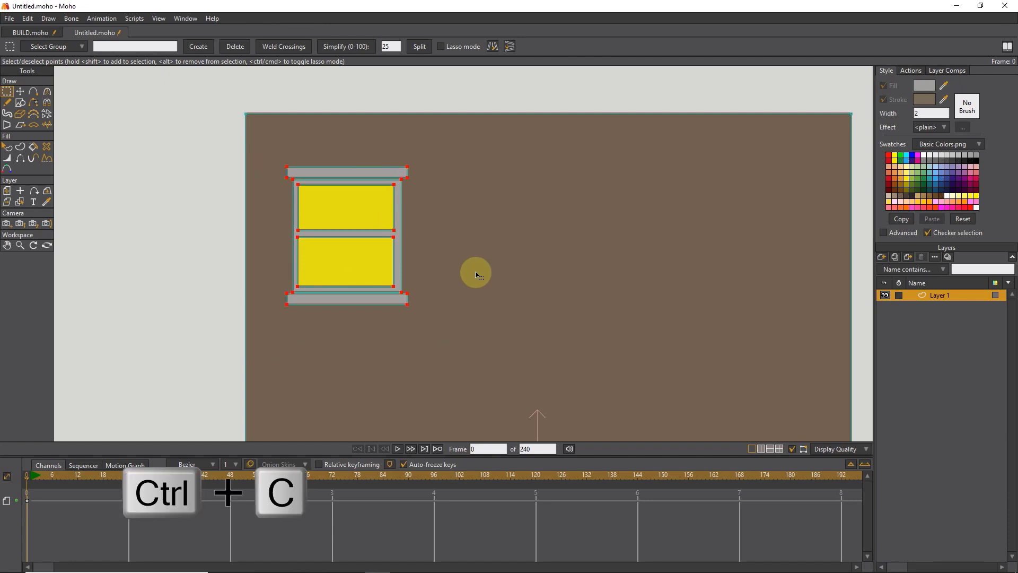
pyautogui.press('t')
pyautogui.hotkey('ctrl', 'v')
pyautogui.moveTo(341, 230); pyautogui.dragTo(496, 232)
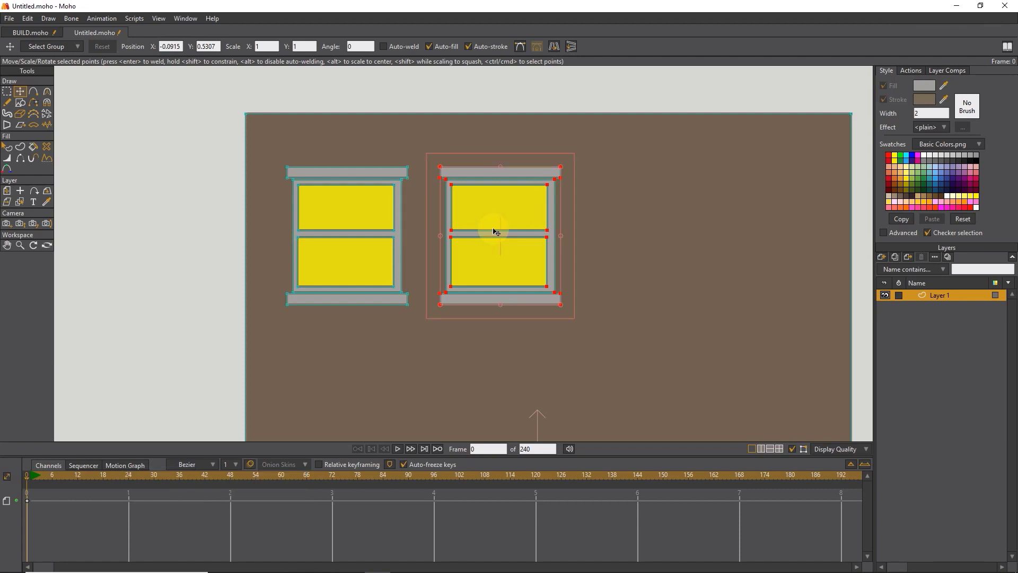
pyautogui.hotkey('ctrl', 'v')
pyautogui.moveTo(495, 231); pyautogui.dragTo(779, 255)
pyautogui.hotkey('ctrl', 'v')
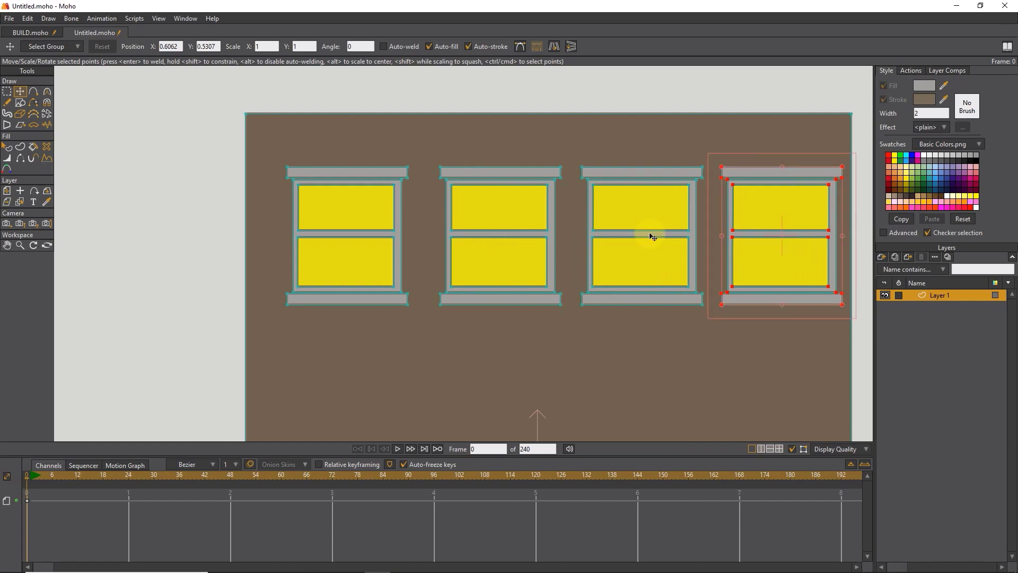
pyautogui.moveTo(611, 250); pyautogui.dragTo(588, 237)
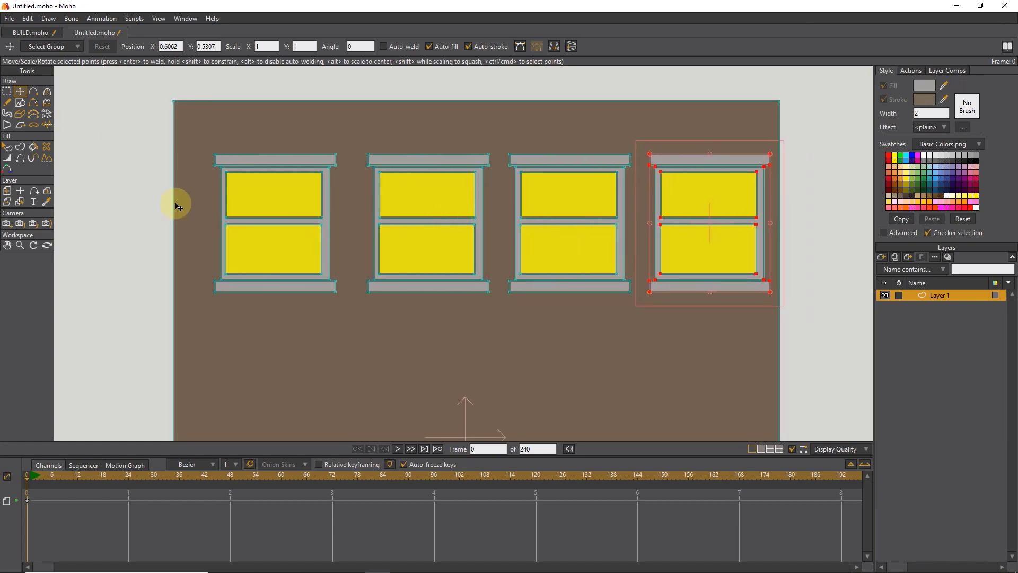
# Step: Select all four windows and shift them left to centre them on the wall
pyautogui.click(11, 94)
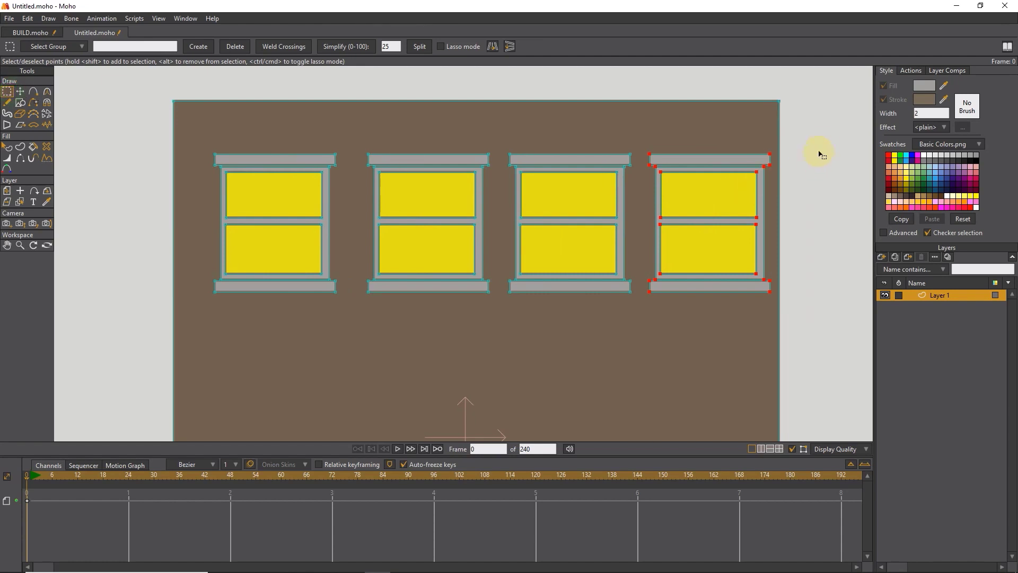
pyautogui.moveTo(813, 143); pyautogui.dragTo(182, 318)
pyautogui.click(596, 159)
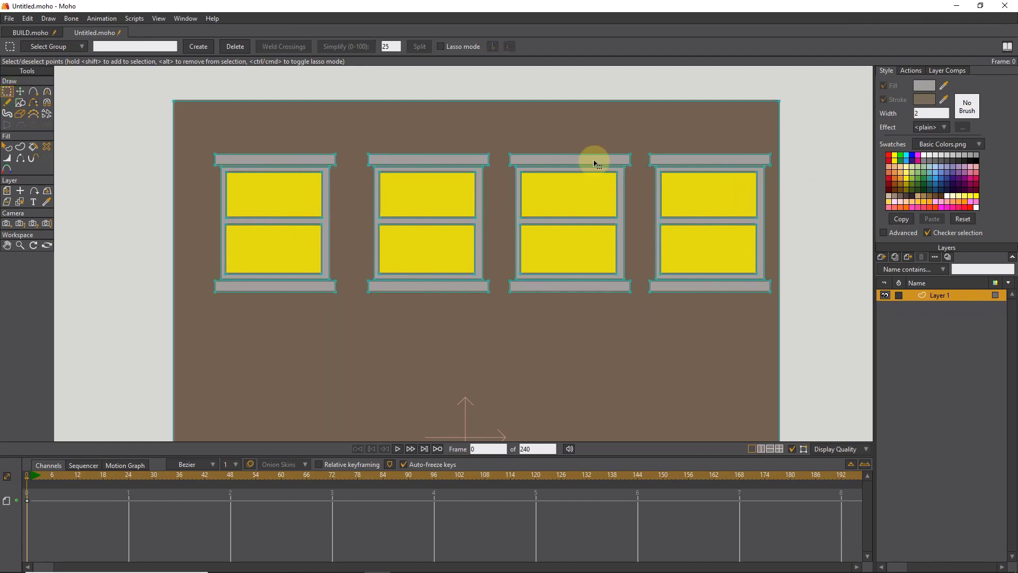
pyautogui.moveTo(826, 145); pyautogui.dragTo(359, 295)
pyautogui.click(20, 92)
pyautogui.moveTo(314, 212); pyautogui.dragTo(272, 202)
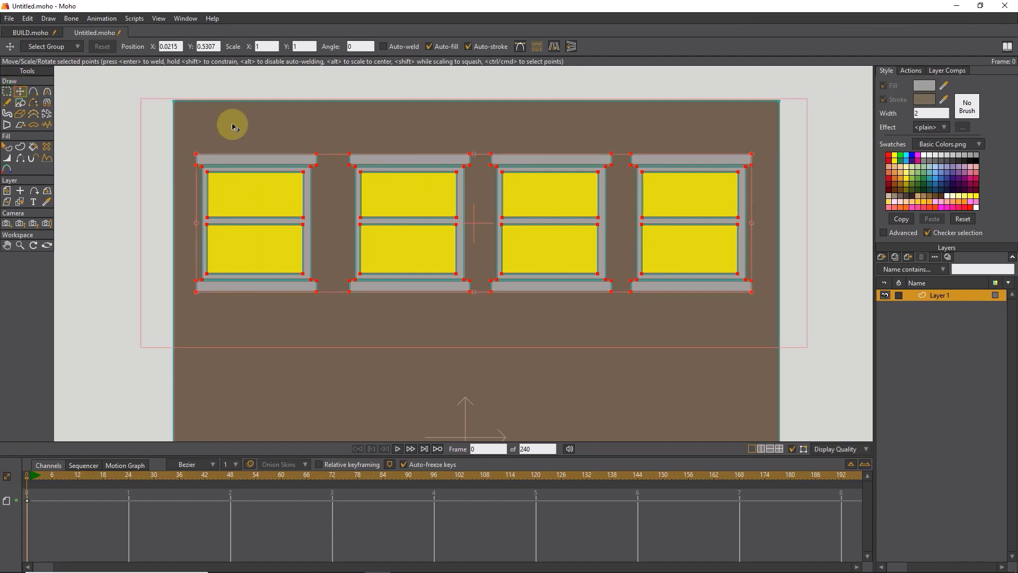
# Step: Nudge the second window left and the fourth window right for even spacing
pyautogui.click(12, 94)
pyautogui.click(410, 203)
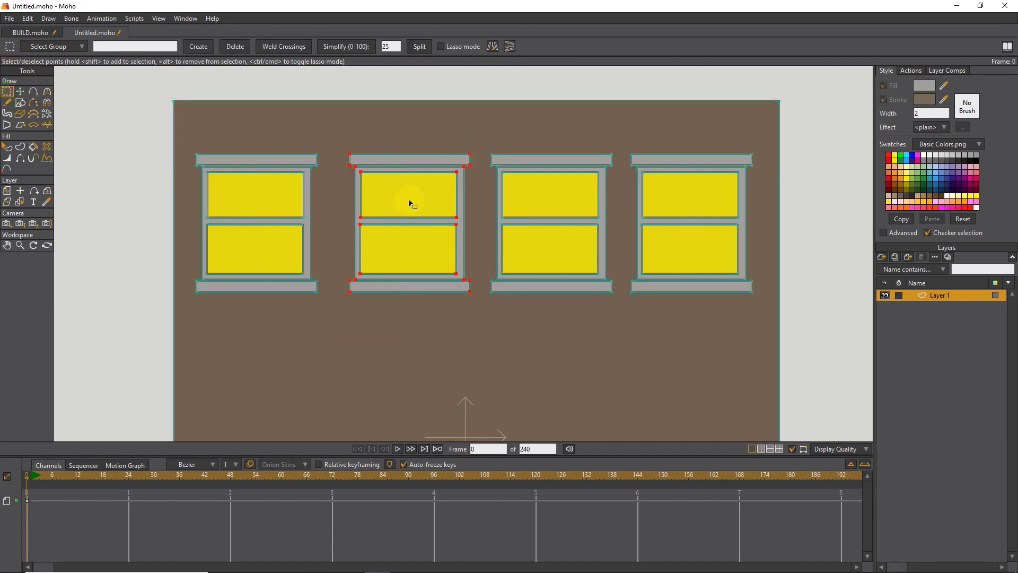
pyautogui.press('t')
pyautogui.moveTo(424, 217); pyautogui.dragTo(411, 212)
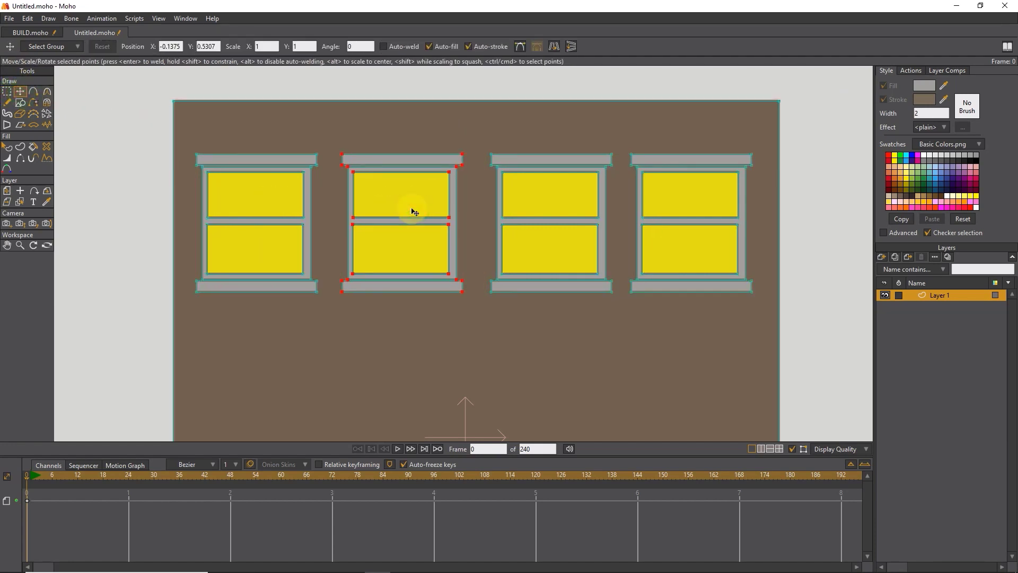
pyautogui.press('g')
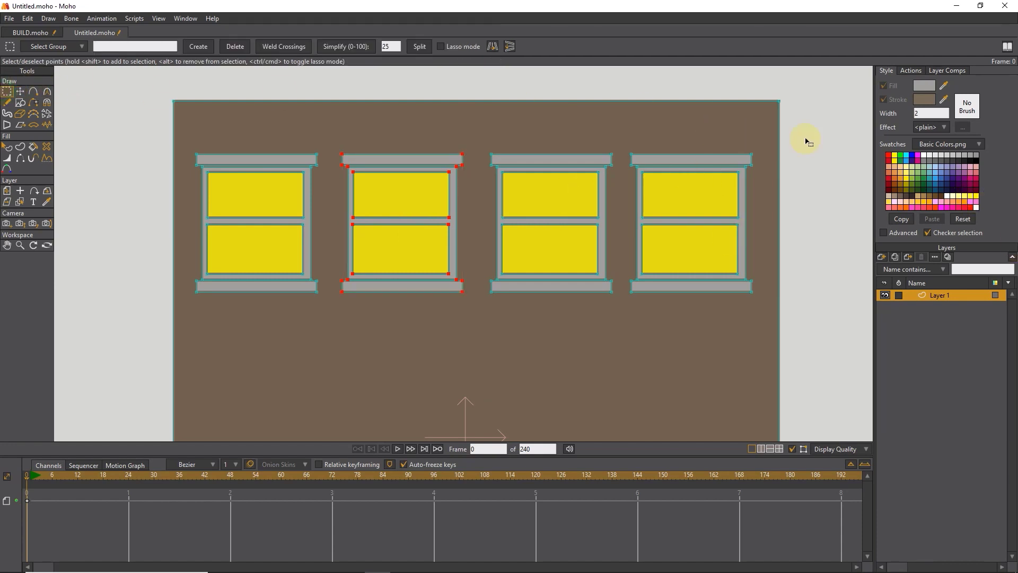
pyautogui.moveTo(806, 141); pyautogui.dragTo(623, 313)
pyautogui.click(20, 92)
pyautogui.moveTo(676, 198); pyautogui.dragTo(683, 199)
pyautogui.scroll(-5, 428, 245)
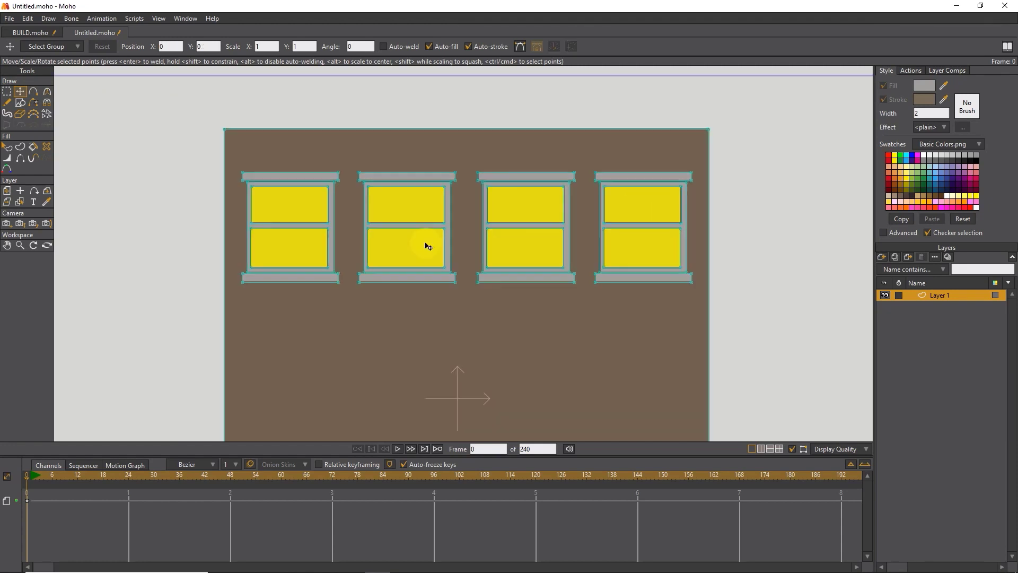
pyautogui.moveTo(481, 229)
pyautogui.mouseDown()
pyautogui.moveTo(484, 164)
pyautogui.moveTo(473, 186)
pyautogui.mouseUp()
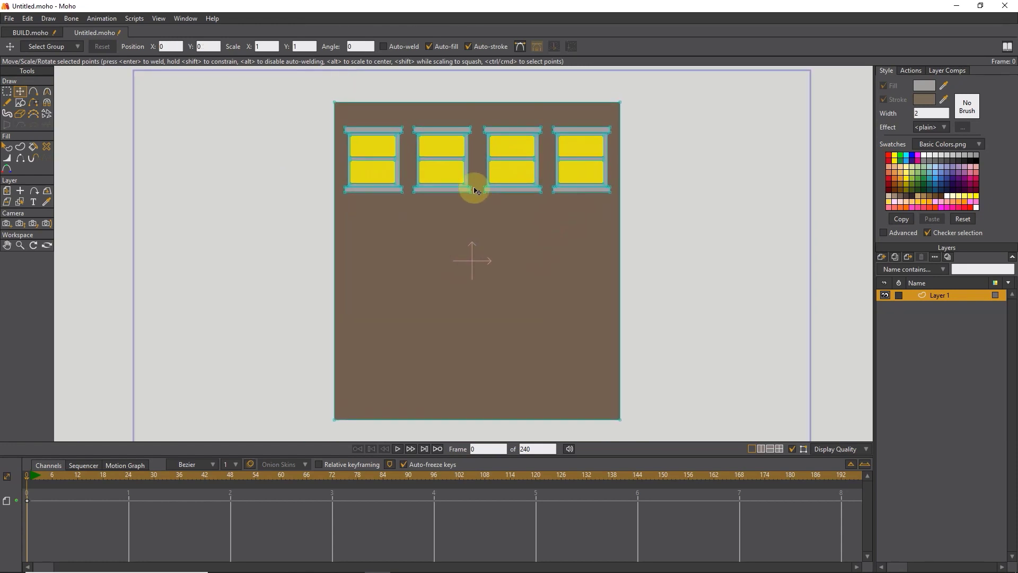
pyautogui.click(20, 103)
pyautogui.scroll(1, 527, 223)
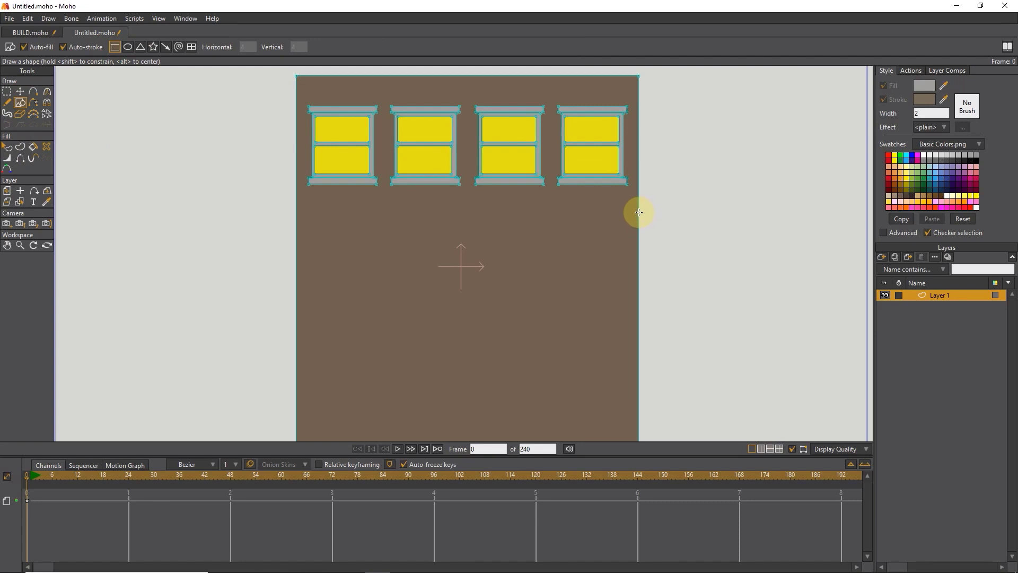
# Step: Draw a grey bar across the wall below the windows, aligning its left end with the wall edge
pyautogui.moveTo(639, 212)
pyautogui.mouseDown()
pyautogui.moveTo(305, 229)
pyautogui.moveTo(297, 221)
pyautogui.mouseUp()
pyautogui.scroll(3, 316, 207)
pyautogui.moveTo(585, 234); pyautogui.dragTo(457, 237)
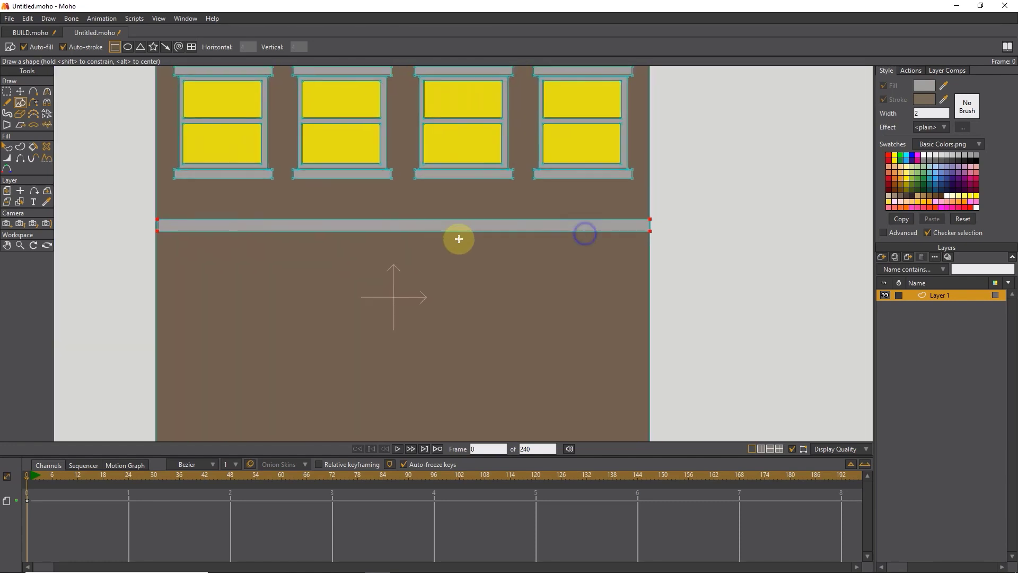
pyautogui.scroll(5, 170, 231)
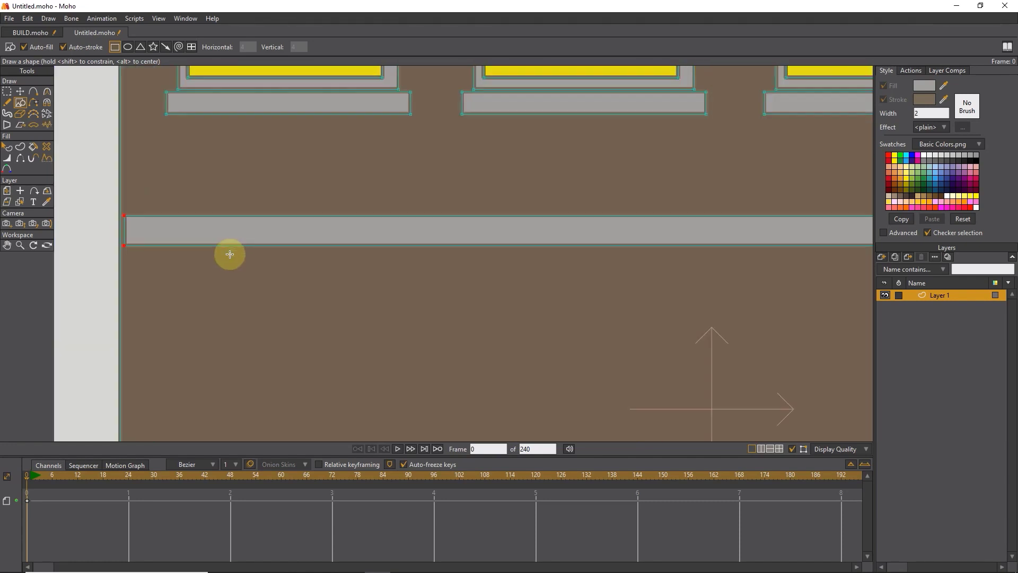
pyautogui.click(7, 92)
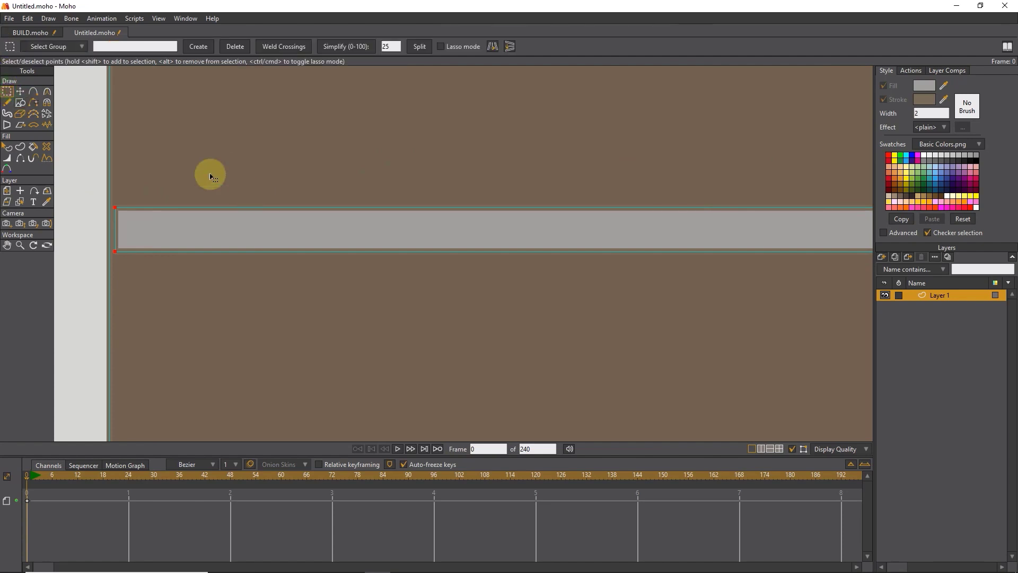
pyautogui.click(19, 92)
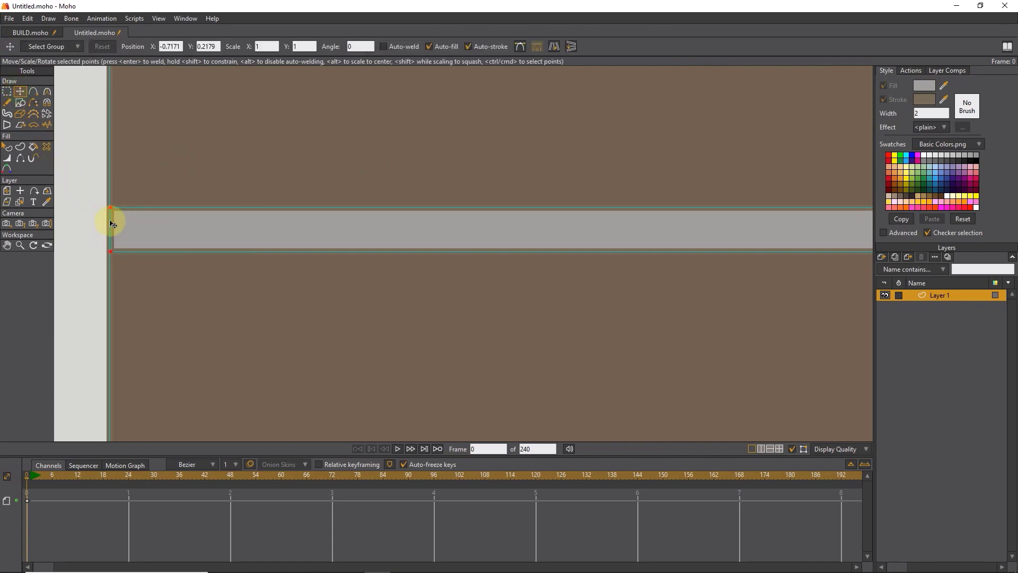
pyautogui.moveTo(111, 225); pyautogui.dragTo(110, 225)
pyautogui.scroll(-5, 246, 212)
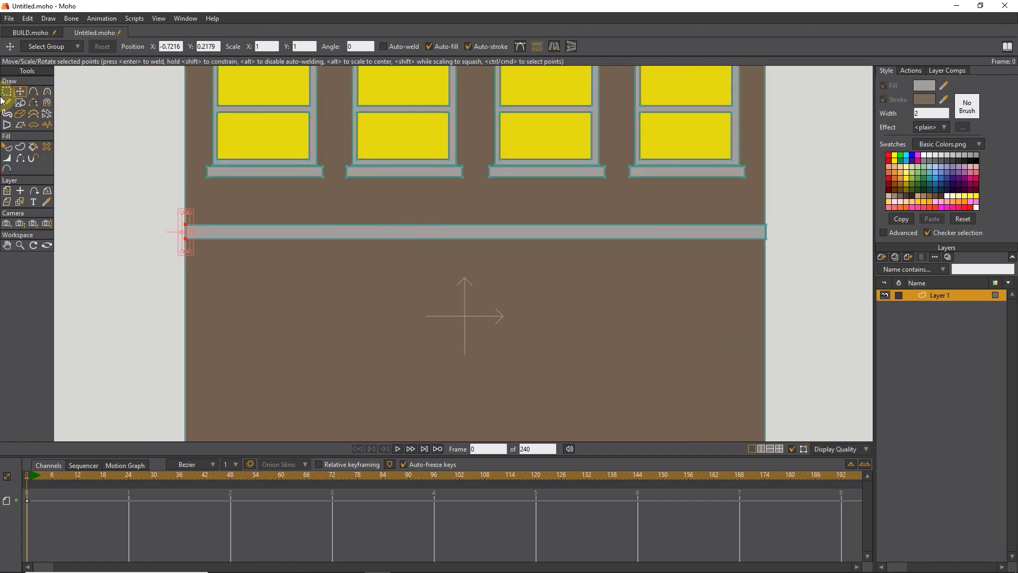
# Step: Add a strip directly under the bar and fill it darker grey 868483
pyautogui.doubleClick(500, 234)
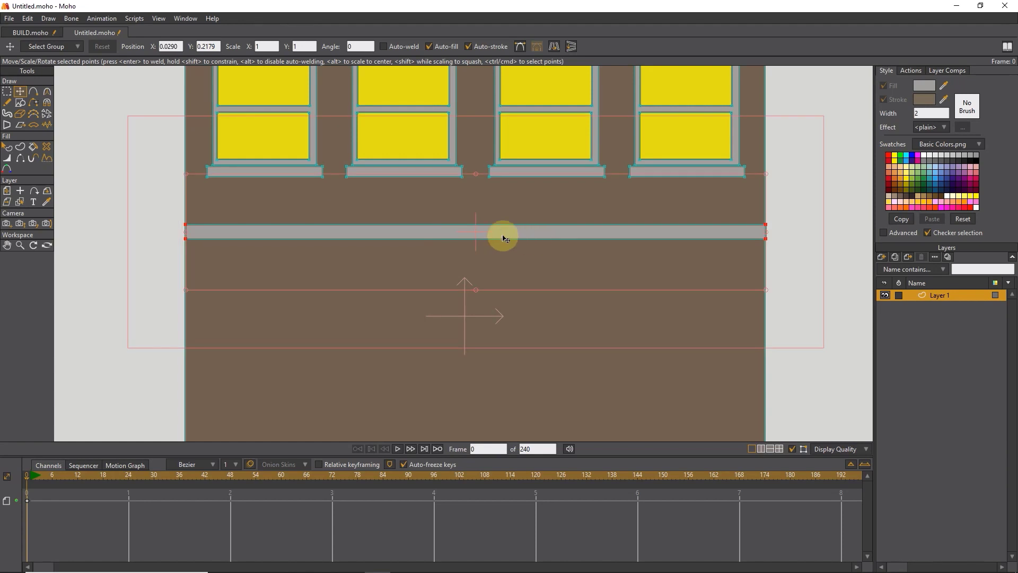
pyautogui.moveTo(475, 230); pyautogui.dragTo(475, 247)
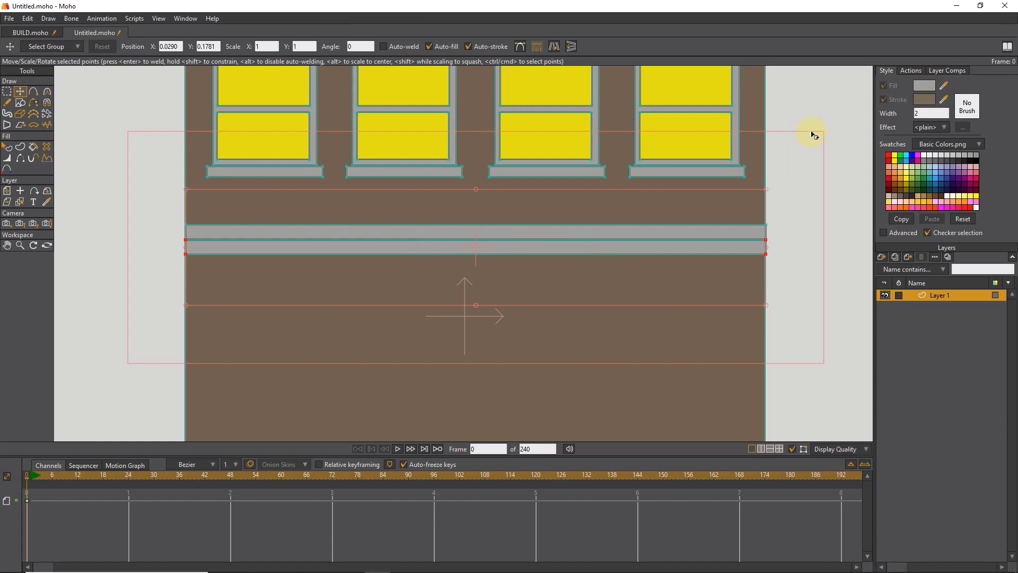
pyautogui.click(8, 146)
pyautogui.click(492, 253)
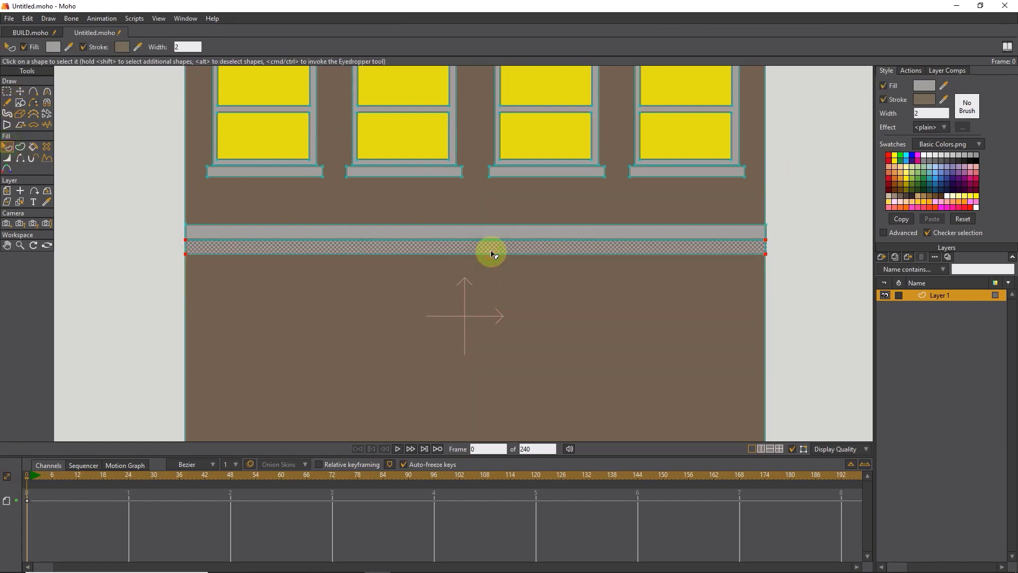
pyautogui.click(925, 87)
pyautogui.click(739, 293)
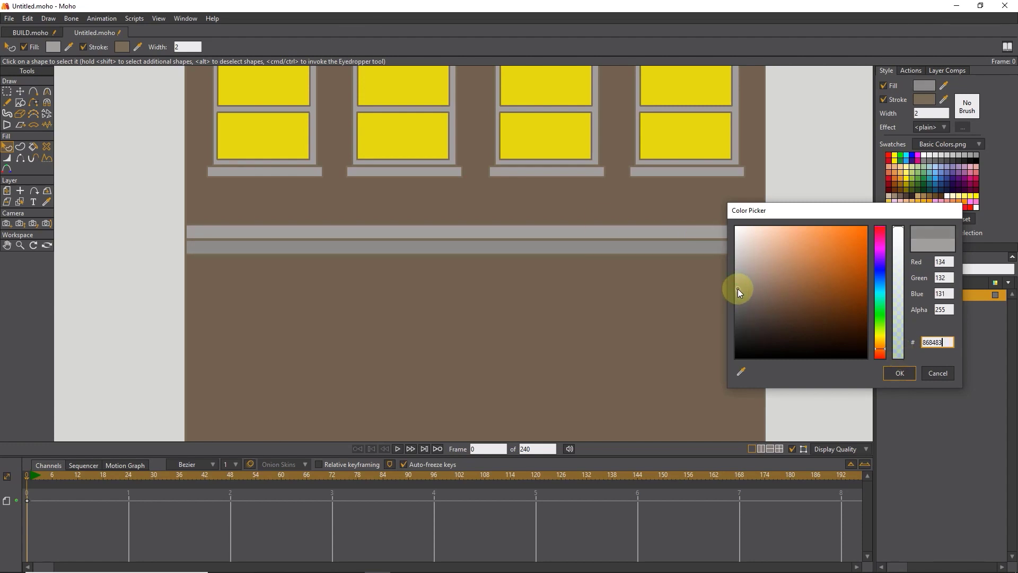
pyautogui.click(899, 373)
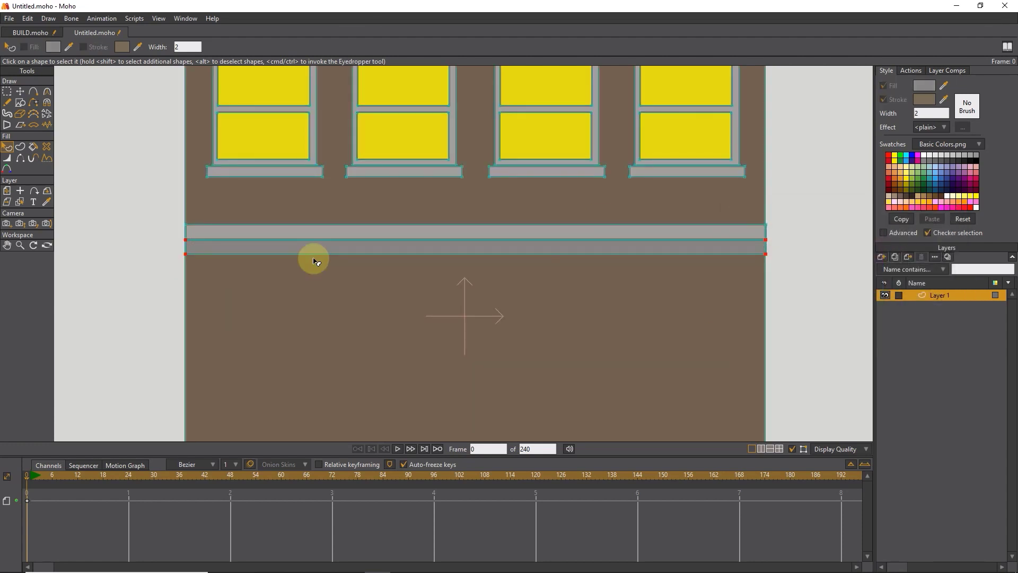
pyautogui.scroll(-4, 313, 261)
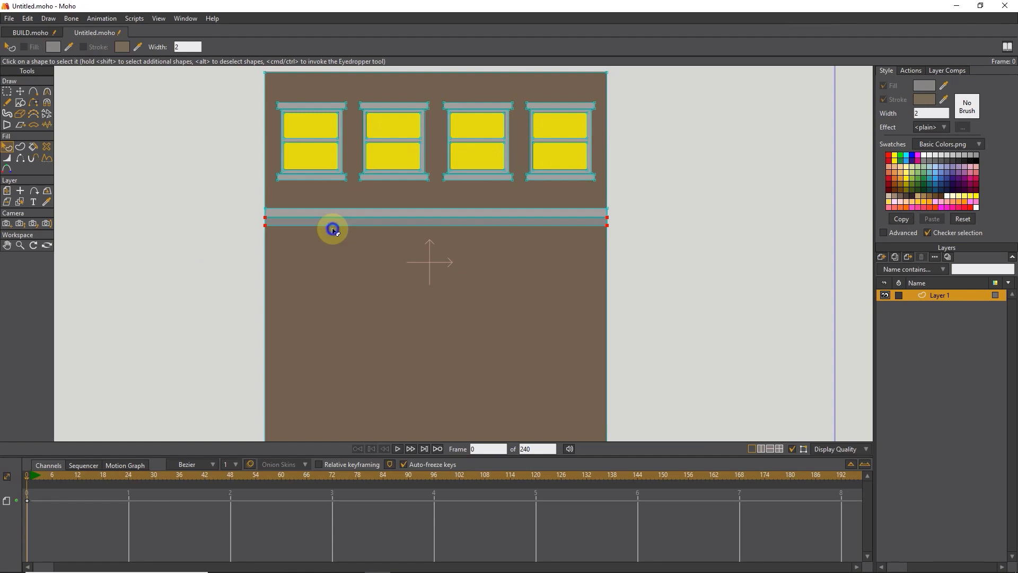
pyautogui.moveTo(333, 229); pyautogui.dragTo(326, 243)
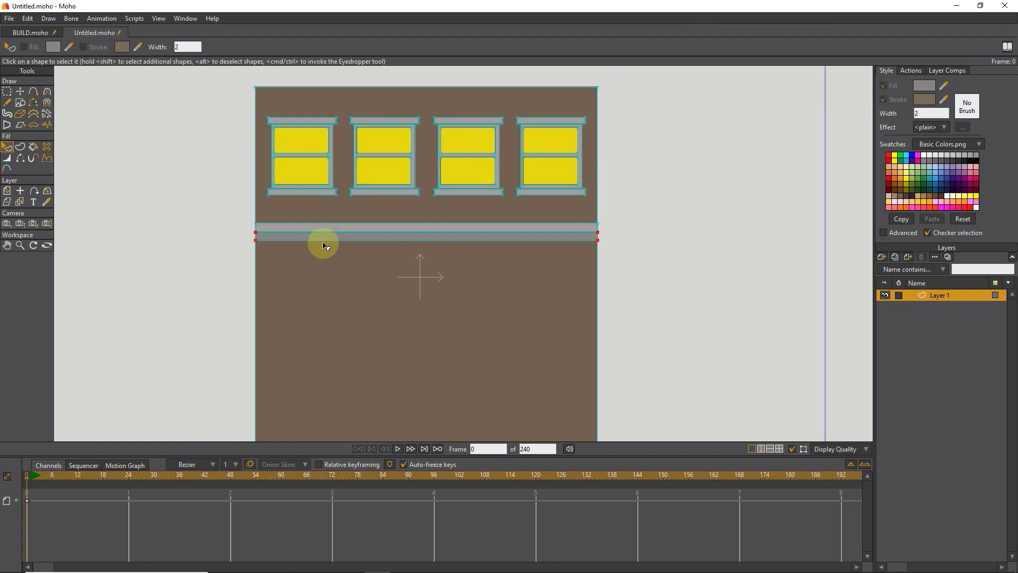
# Step: Copy the window row and place the copy just under the ledge band
pyautogui.click(6, 93)
pyautogui.moveTo(594, 103); pyautogui.dragTo(262, 192)
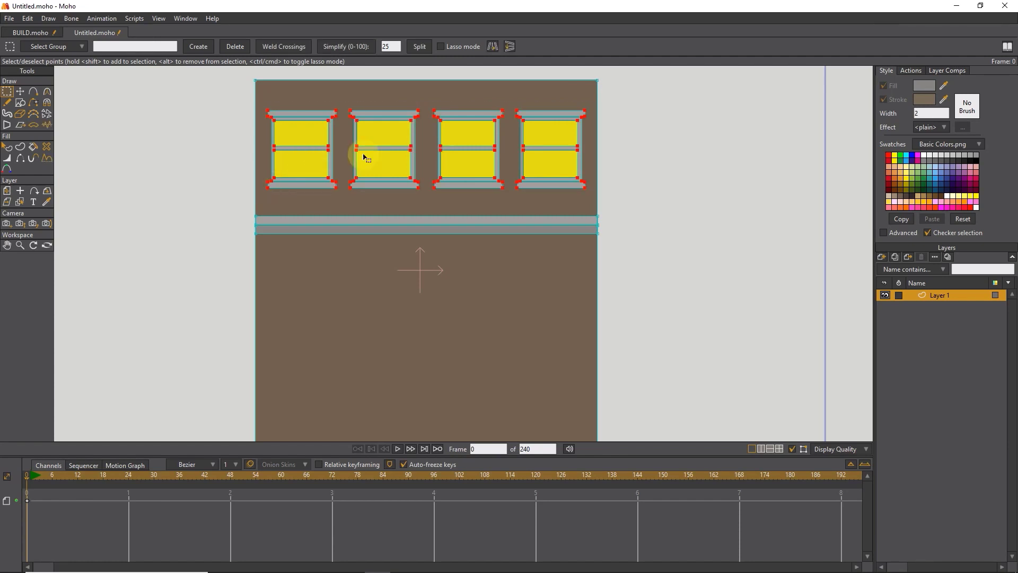
pyautogui.hotkey('ctrl', 'c')
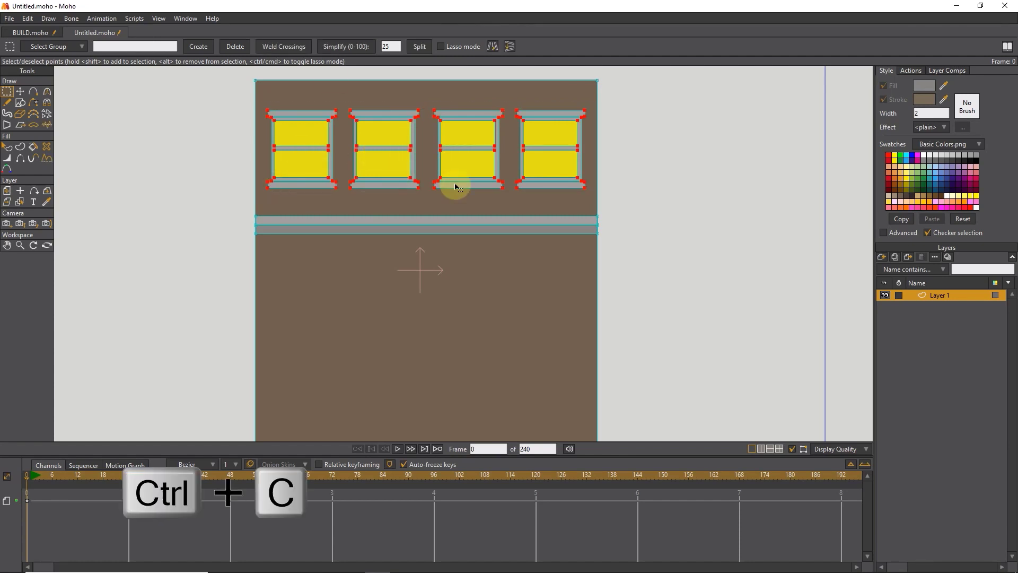
pyautogui.hotkey('ctrl', 'v')
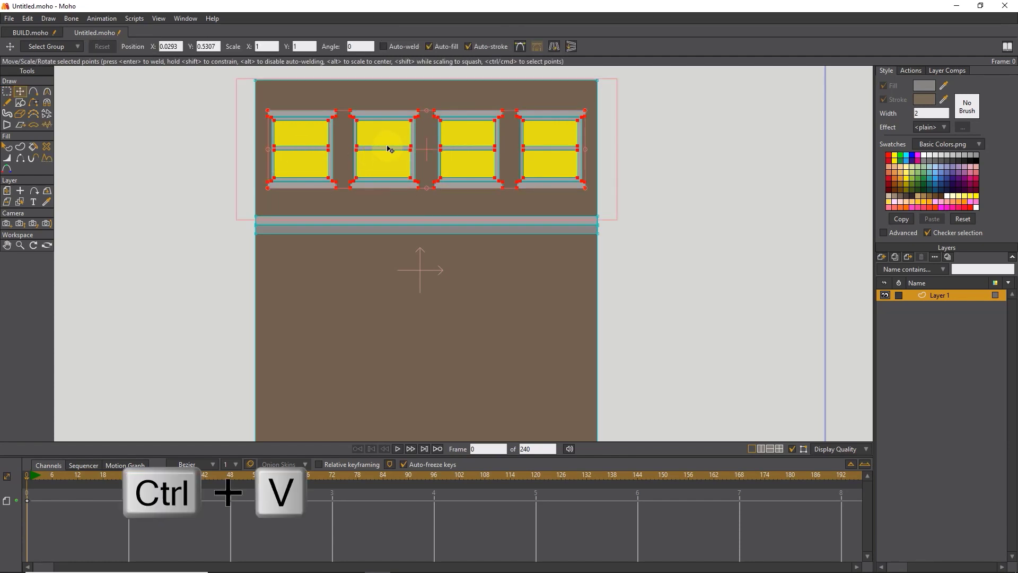
pyautogui.moveTo(390, 140); pyautogui.dragTo(389, 335)
pyautogui.scroll(-2, 386, 327)
pyautogui.moveTo(399, 254); pyautogui.dragTo(413, 202)
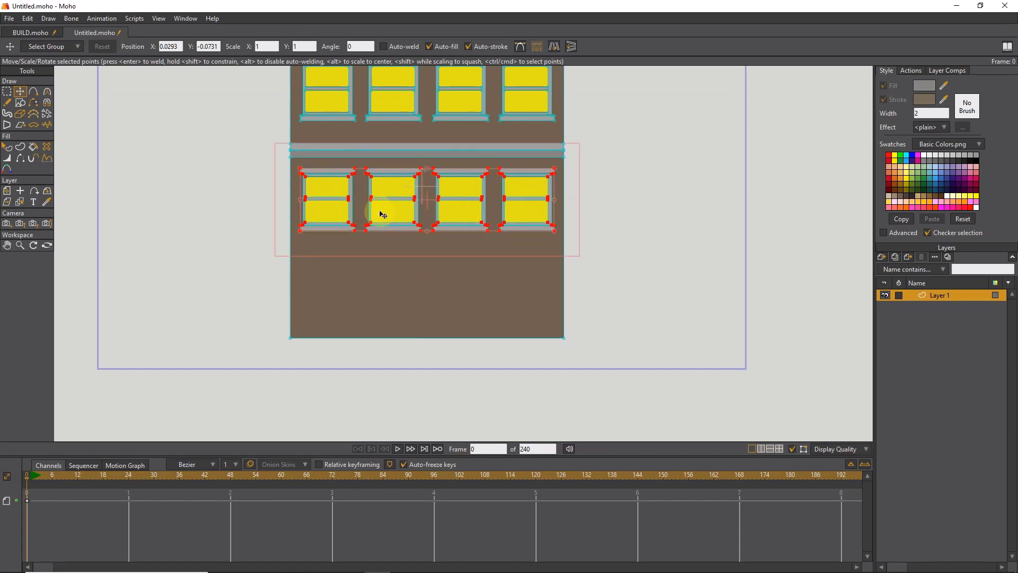
# Step: Paste another row at the bottom and delete its two middle windows
pyautogui.hotkey('ctrl', 'c')
pyautogui.hotkey('ctrl', 'v')
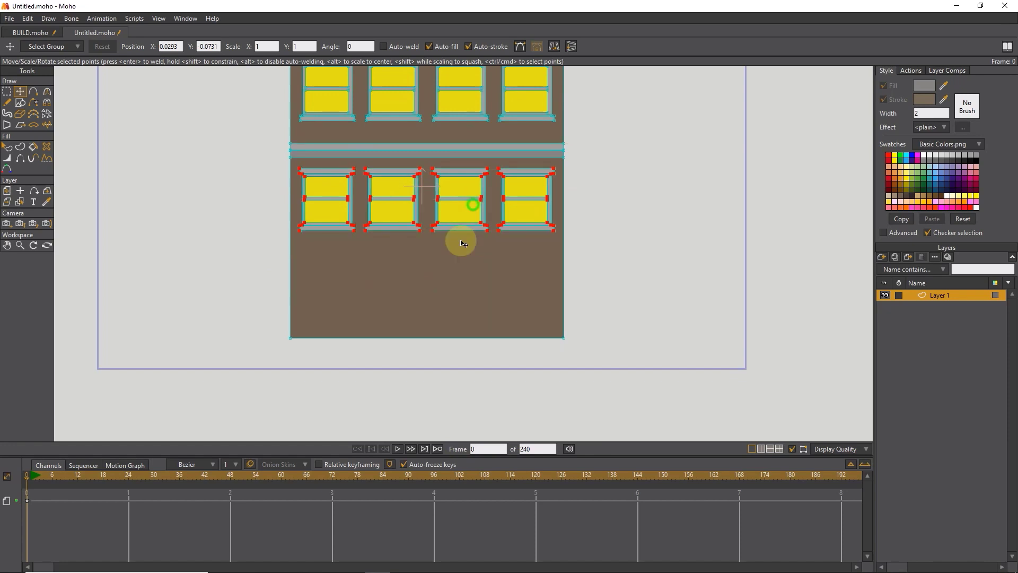
pyautogui.moveTo(461, 239); pyautogui.dragTo(461, 292)
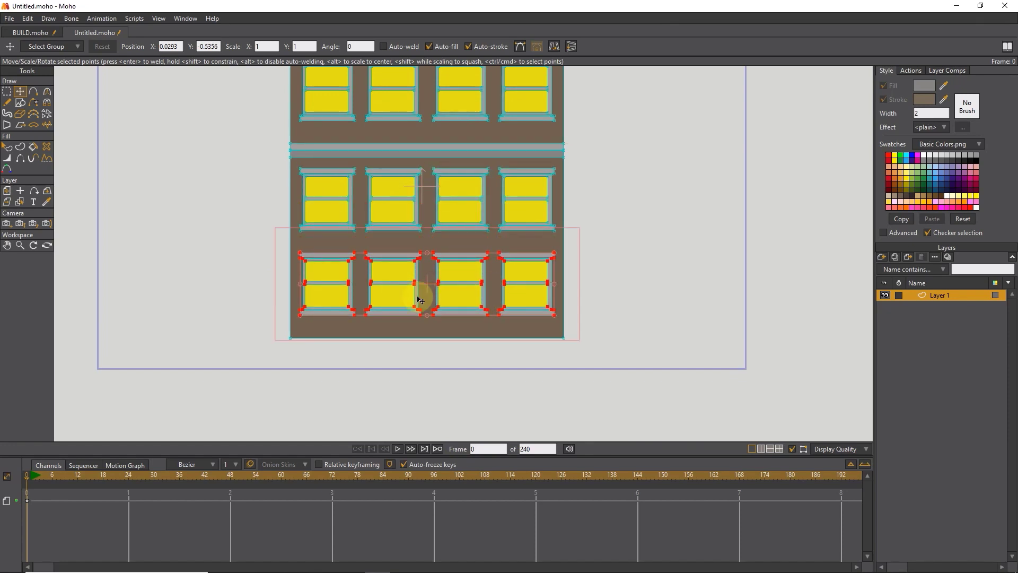
pyautogui.click(456, 302)
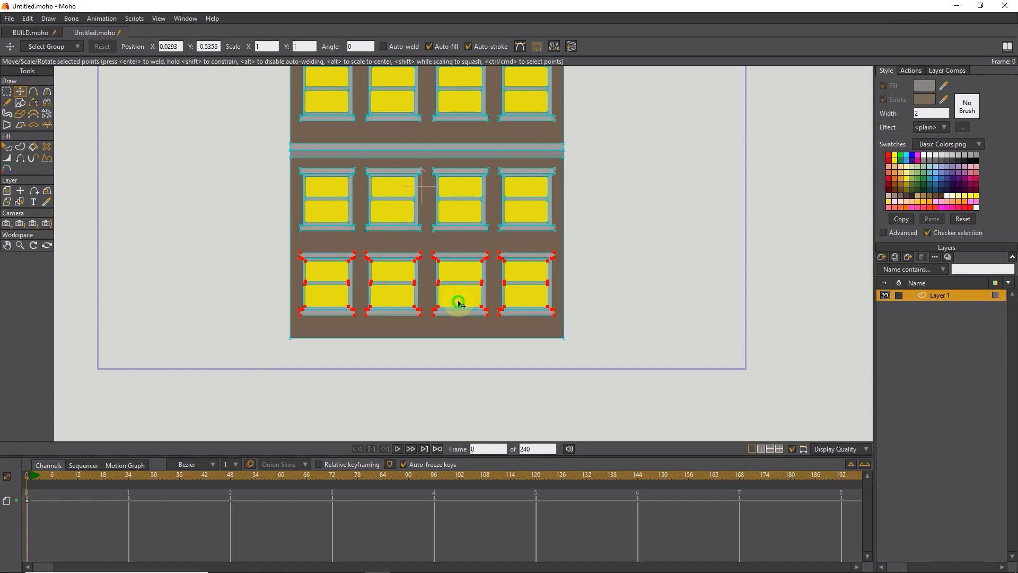
pyautogui.click(6, 93)
pyautogui.moveTo(495, 247); pyautogui.dragTo(362, 325)
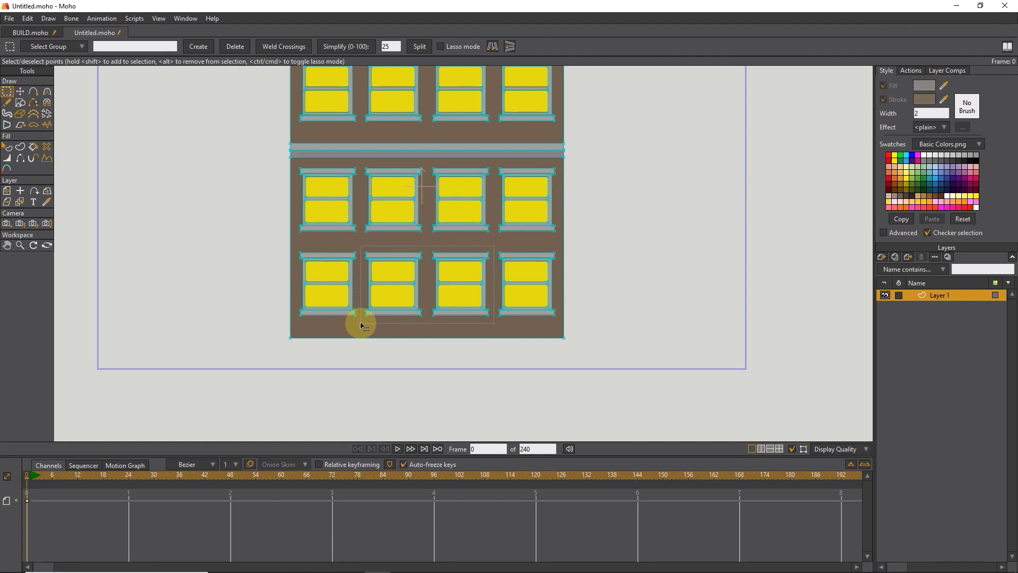
pyautogui.press('Delete')
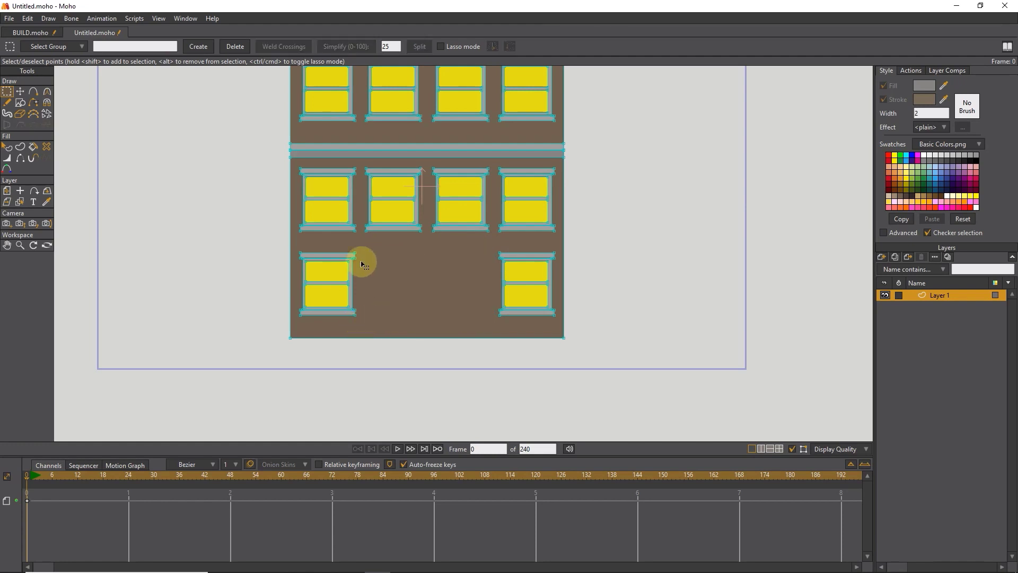
pyautogui.click(20, 103)
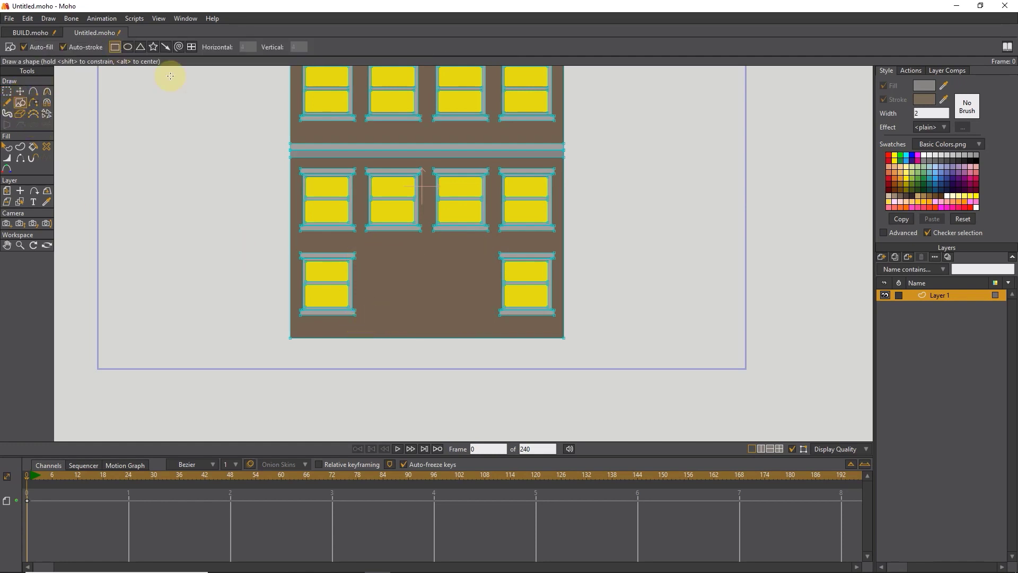
# Step: Draw a tall grey door in the bottom-row gap, centre it, and inset its inner panel
pyautogui.scroll(2, 449, 274)
pyautogui.scroll(1, 449, 278)
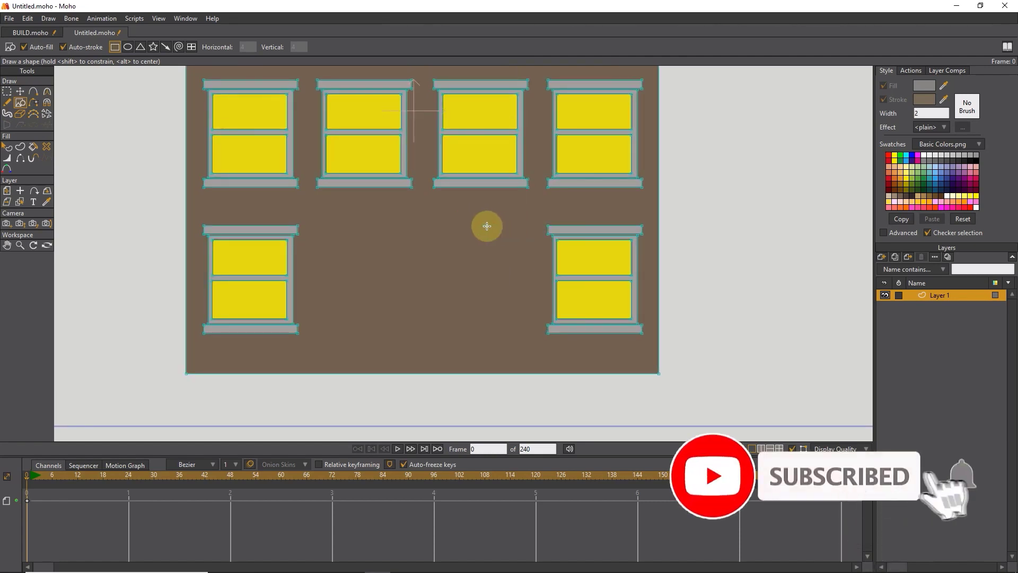
pyautogui.moveTo(476, 227)
pyautogui.mouseDown()
pyautogui.moveTo(382, 243)
pyautogui.moveTo(373, 339)
pyautogui.moveTo(357, 354)
pyautogui.moveTo(367, 369)
pyautogui.moveTo(388, 345)
pyautogui.moveTo(397, 373)
pyautogui.mouseUp()
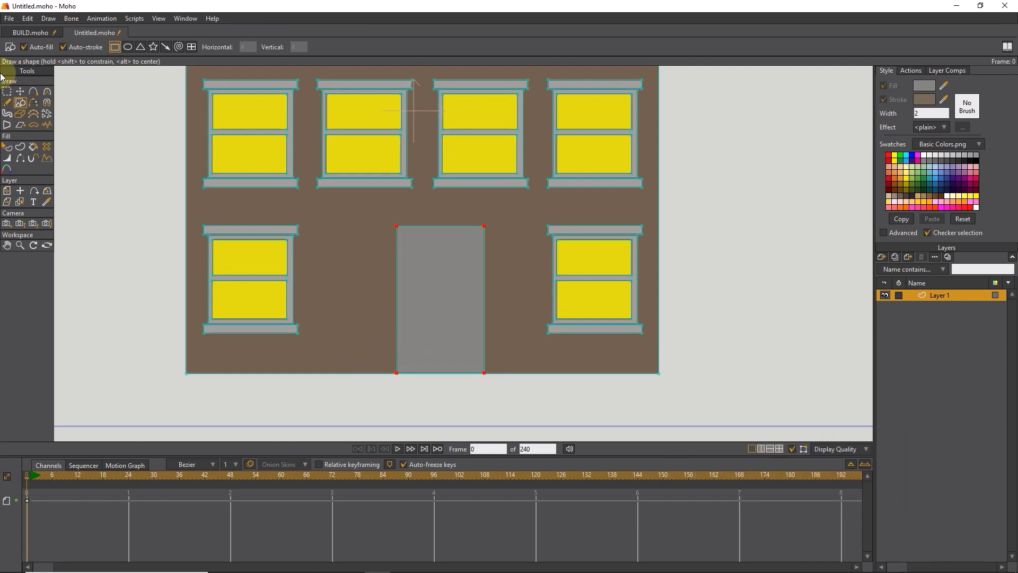
pyautogui.click(20, 91)
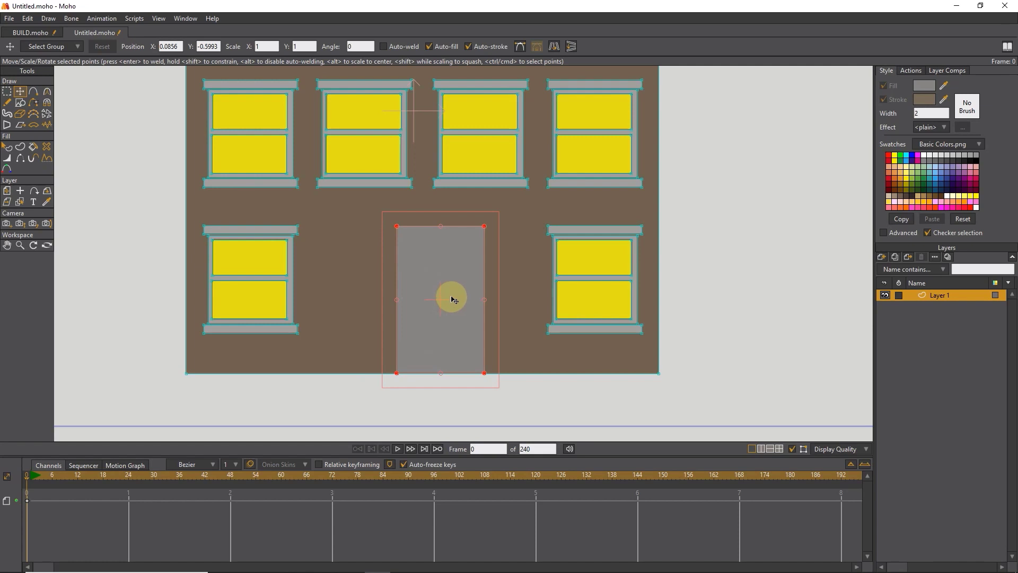
pyautogui.moveTo(452, 299); pyautogui.dragTo(433, 299)
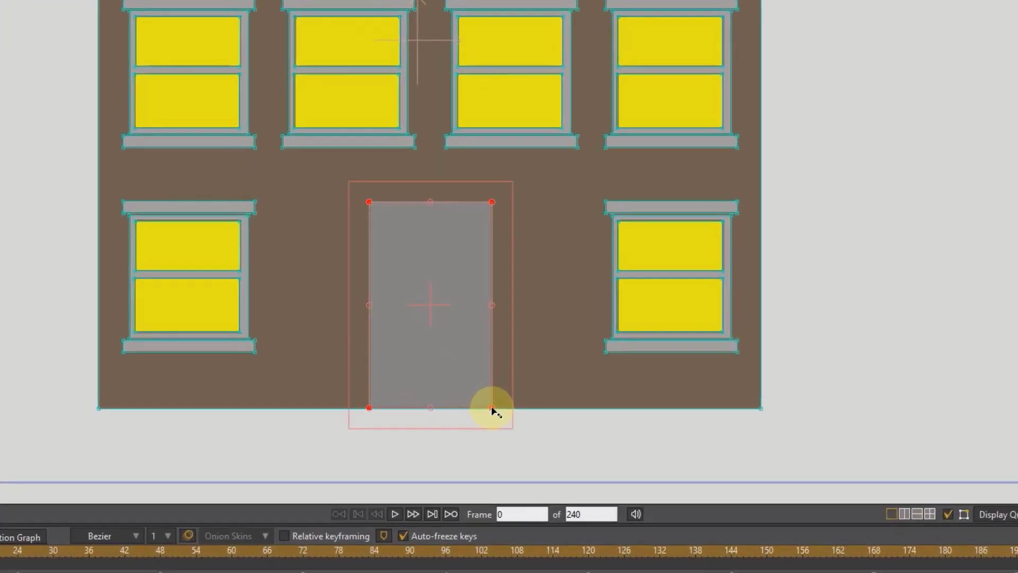
pyautogui.moveTo(467, 374); pyautogui.dragTo(486, 398)
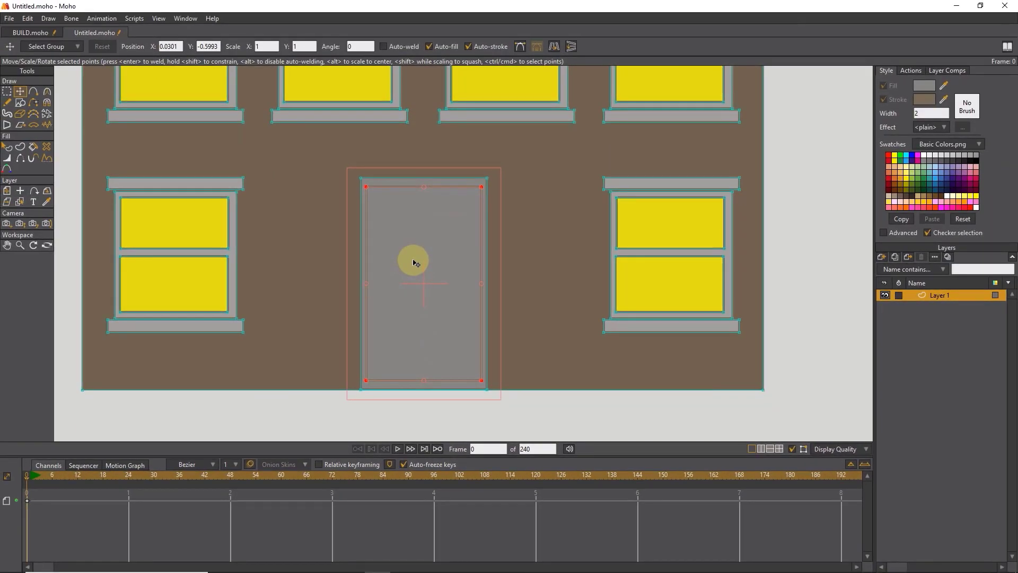
pyautogui.click(20, 102)
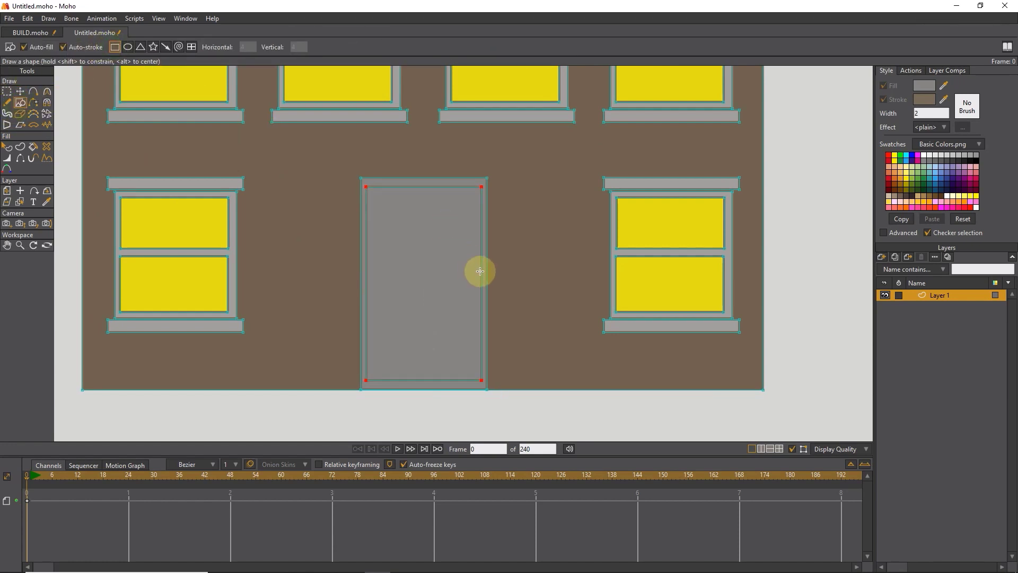
# Step: Draw a thin crossbar across the door and fill it warm grey 747066
pyautogui.moveTo(481, 272)
pyautogui.mouseDown()
pyautogui.moveTo(409, 273)
pyautogui.moveTo(371, 291)
pyautogui.moveTo(366, 282)
pyautogui.mouseUp()
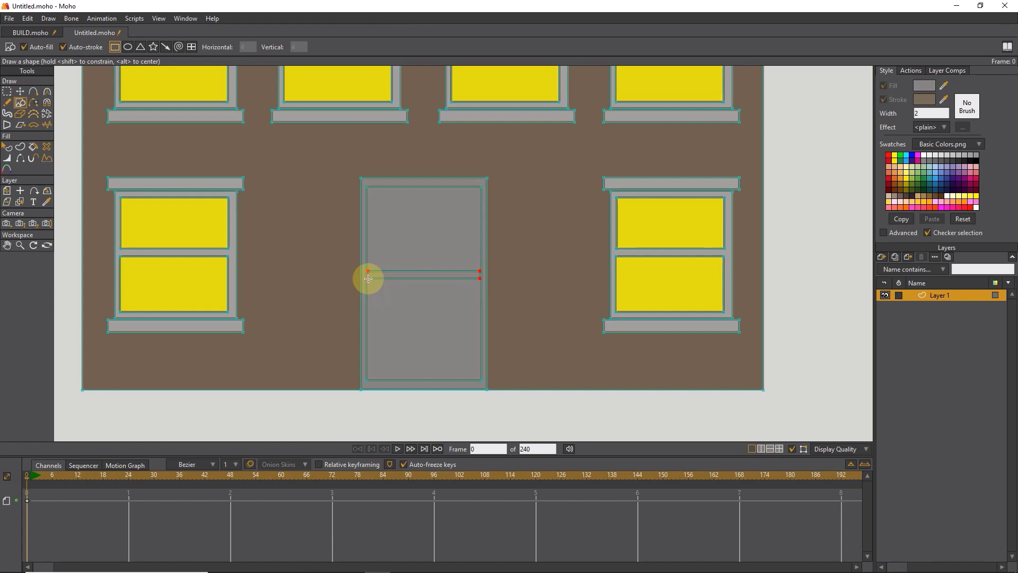
pyautogui.scroll(3, 368, 278)
pyautogui.scroll(1, 393, 265)
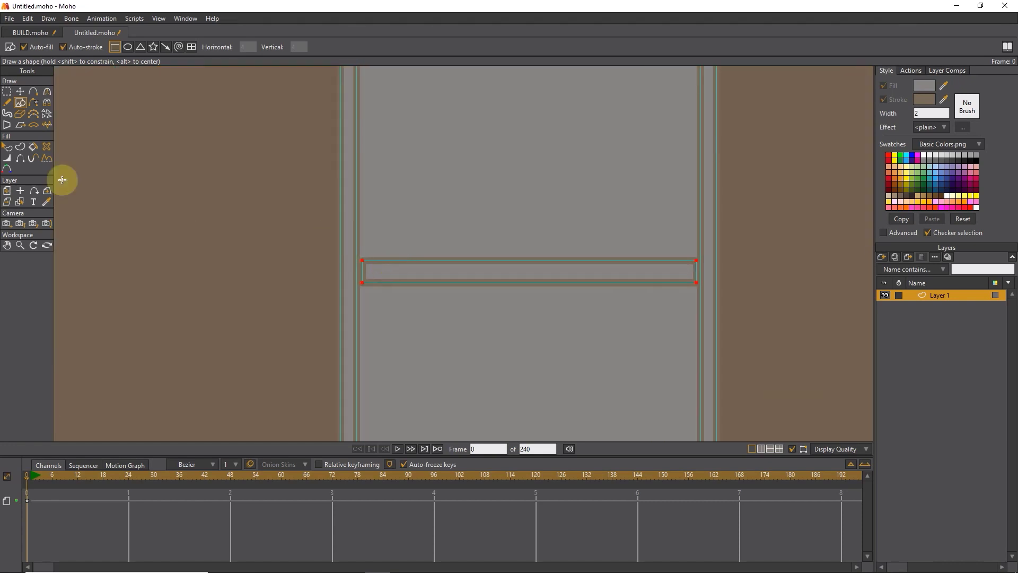
pyautogui.click(10, 158)
pyautogui.click(7, 146)
pyautogui.click(450, 268)
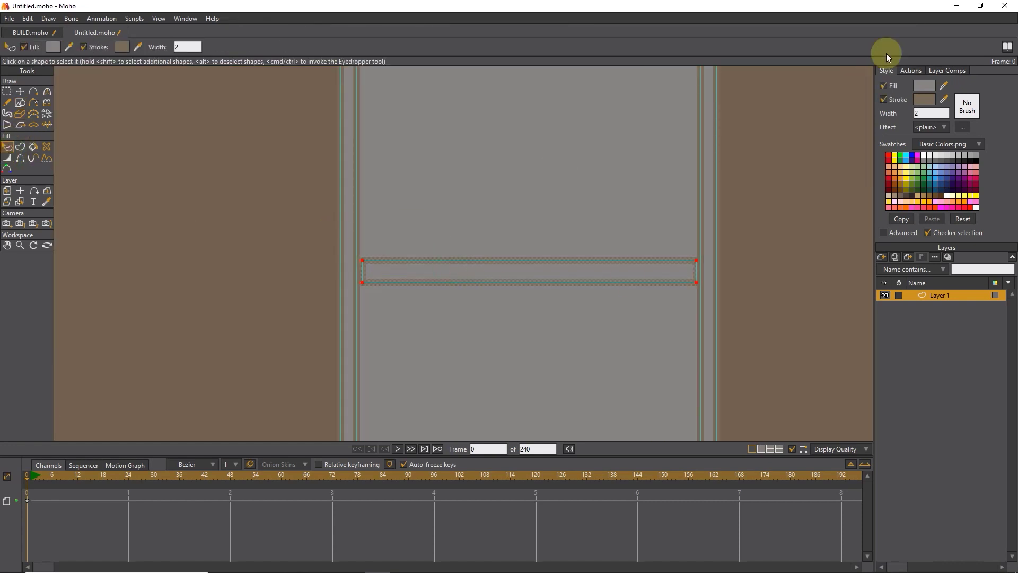
pyautogui.click(927, 86)
pyautogui.moveTo(741, 291)
pyautogui.mouseDown()
pyautogui.moveTo(743, 277)
pyautogui.moveTo(755, 284)
pyautogui.moveTo(743, 304)
pyautogui.mouseUp()
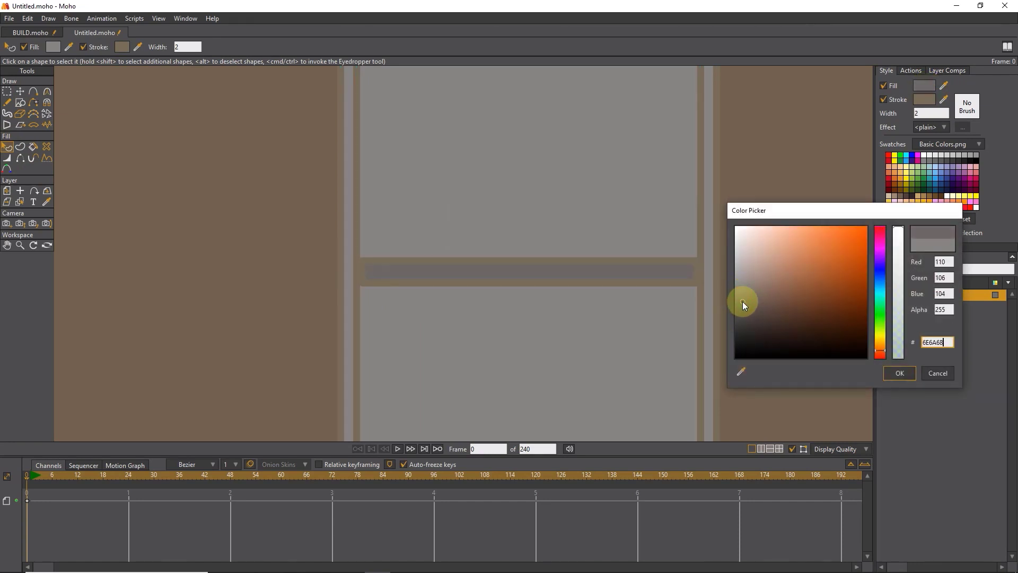
pyautogui.click(900, 373)
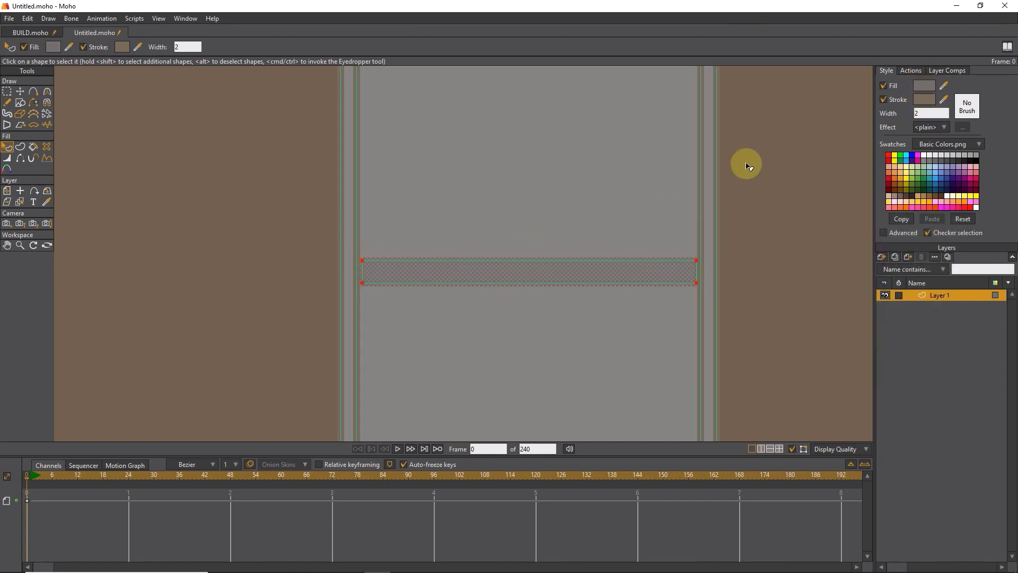
# Step: Darken the crossbar's outline and stroke the door frame's edges dark 3C3935
pyautogui.click(924, 99)
pyautogui.moveTo(750, 318); pyautogui.dragTo(744, 322)
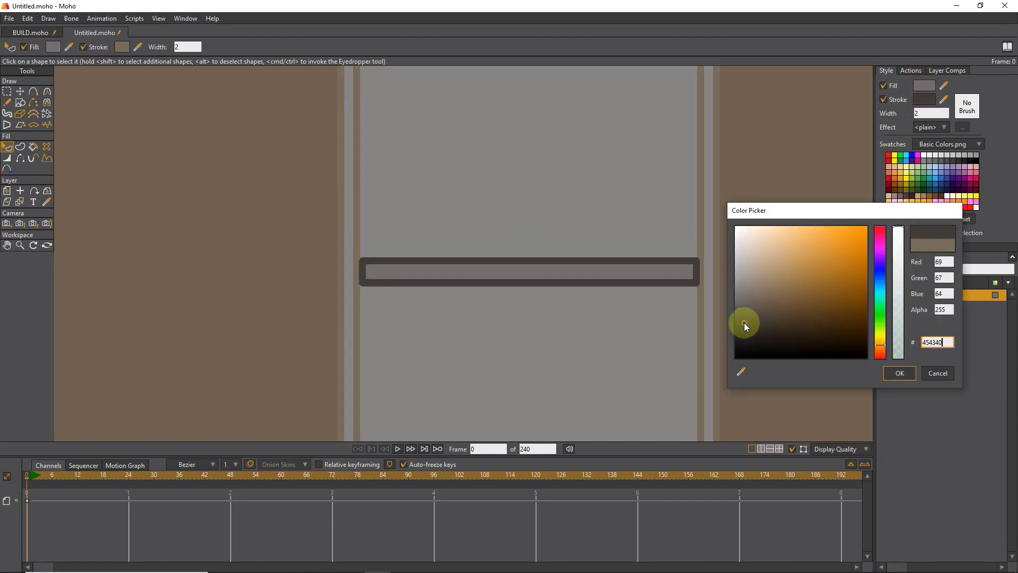
pyautogui.press('Return')
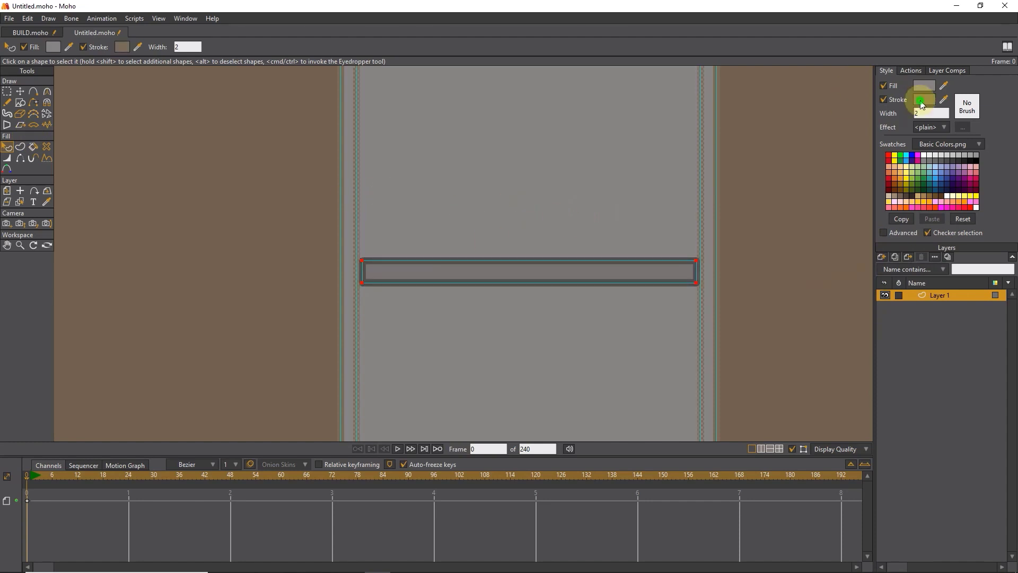
pyautogui.click(924, 99)
pyautogui.click(752, 326)
pyautogui.click(900, 373)
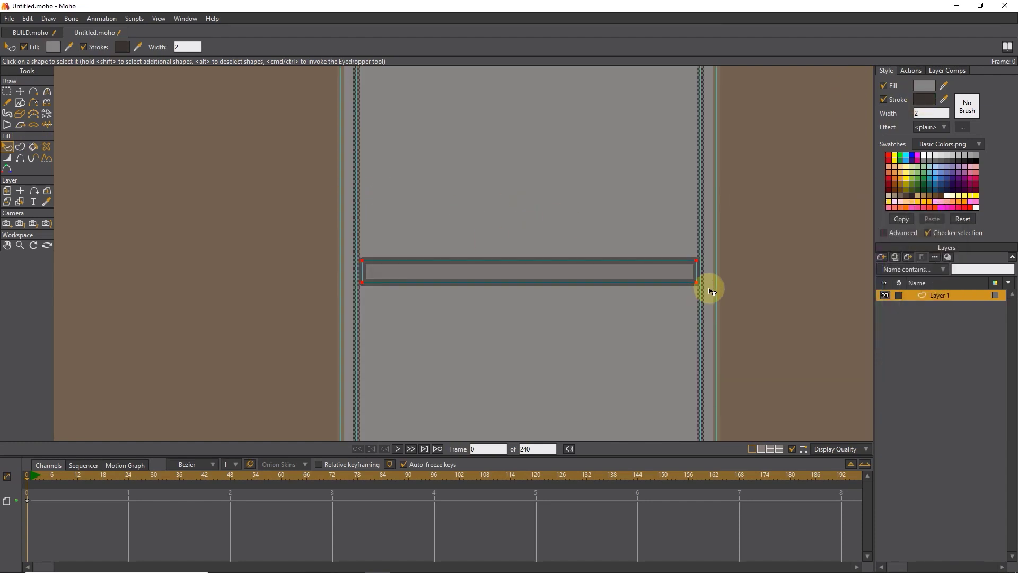
pyautogui.click(926, 96)
pyautogui.click(750, 326)
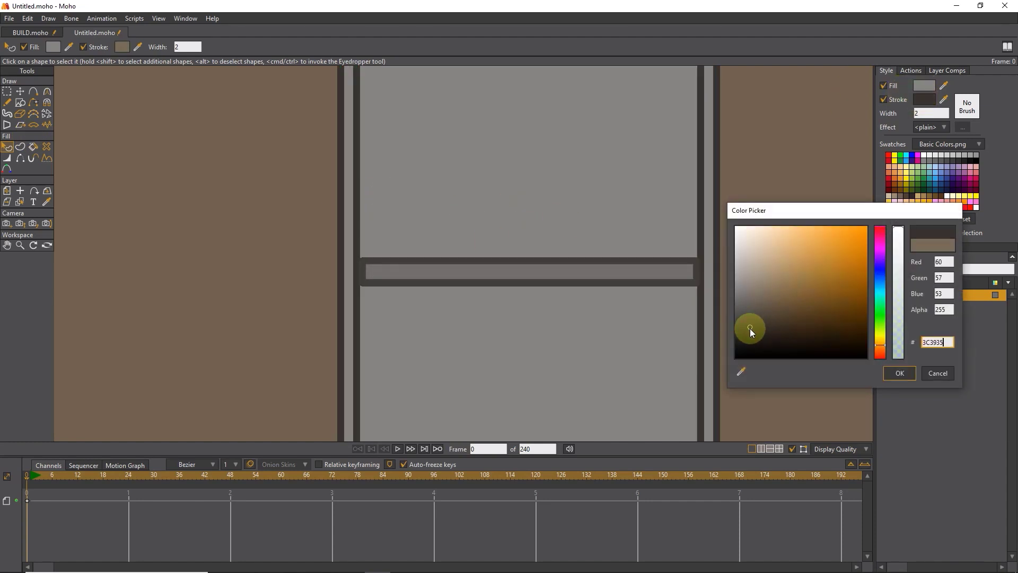
pyautogui.click(896, 371)
pyautogui.click(459, 270)
pyautogui.scroll(-5, 459, 270)
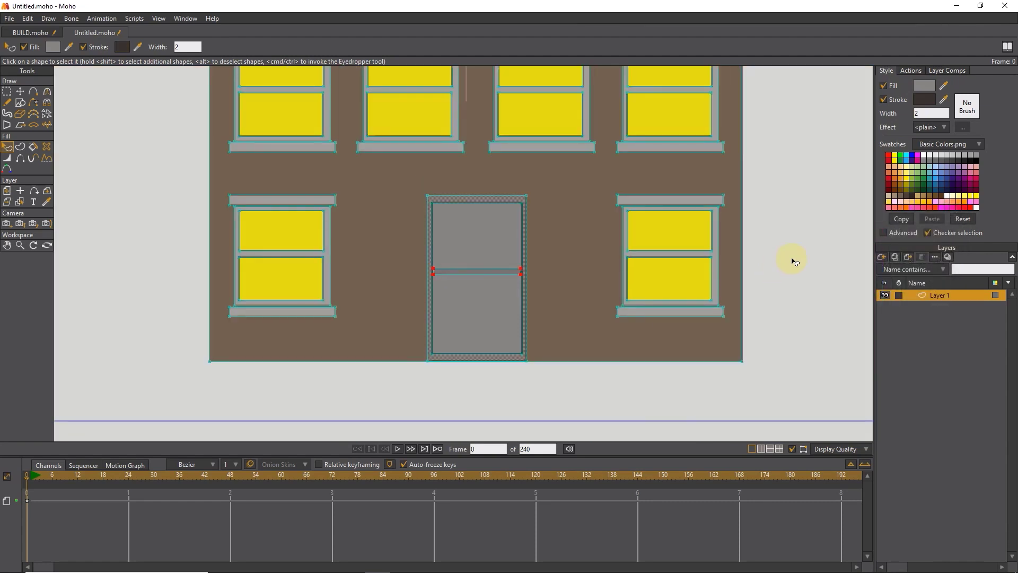
# Step: Deselect all shapes, centre the building in view, and rename Layer 1 to 'front'
pyautogui.click(750, 262)
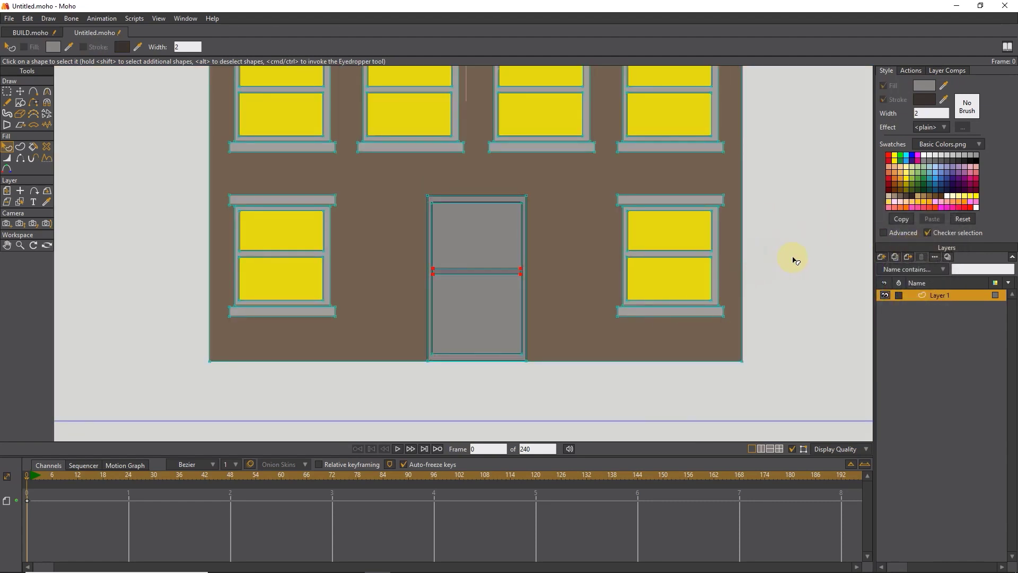
pyautogui.scroll(-3, 422, 204)
pyautogui.moveTo(422, 208); pyautogui.dragTo(427, 319)
pyautogui.scroll(-1, 432, 318)
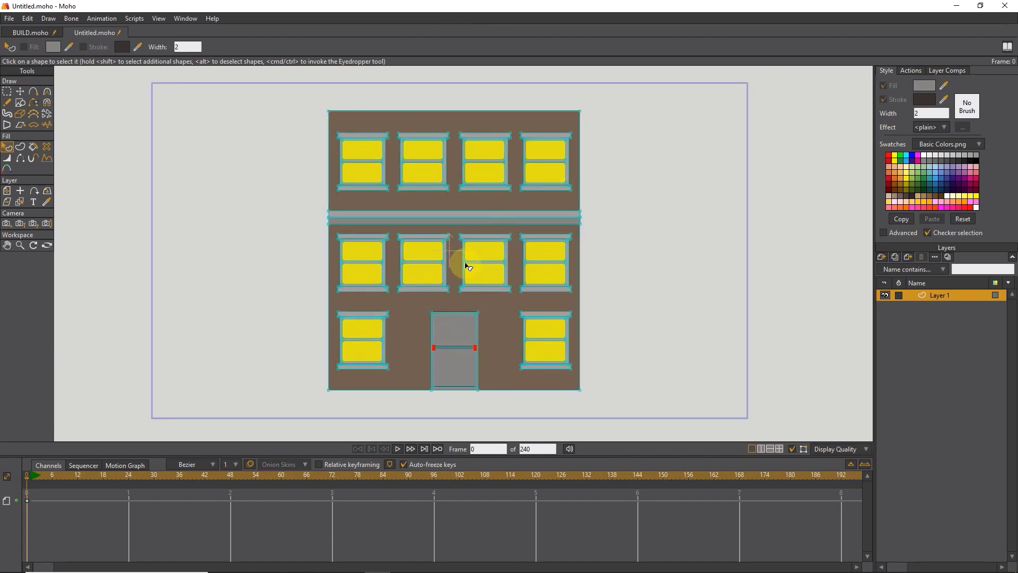
pyautogui.scroll(1, 466, 263)
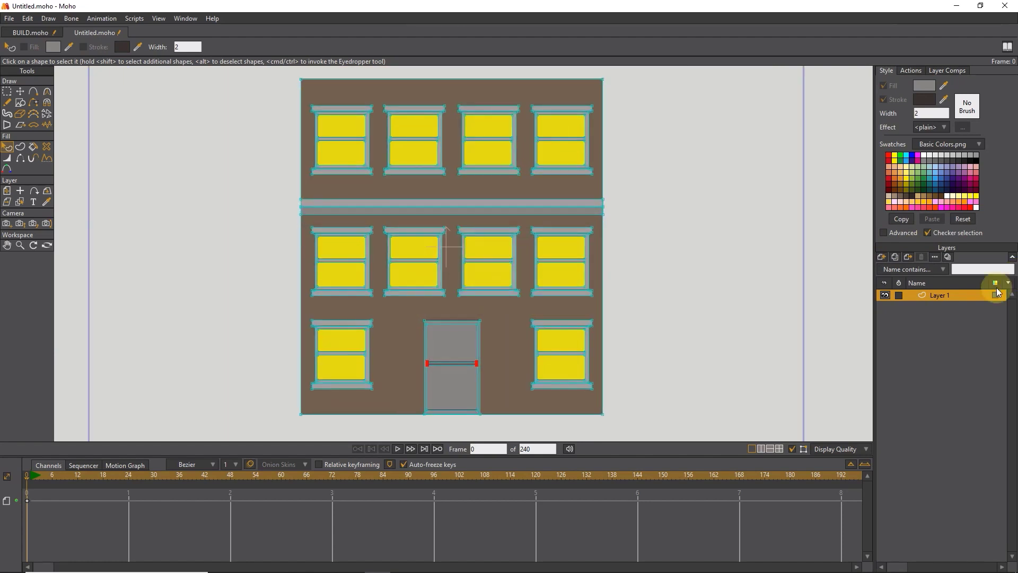
pyautogui.doubleClick(943, 294)
pyautogui.write('front')
pyautogui.press('Return')
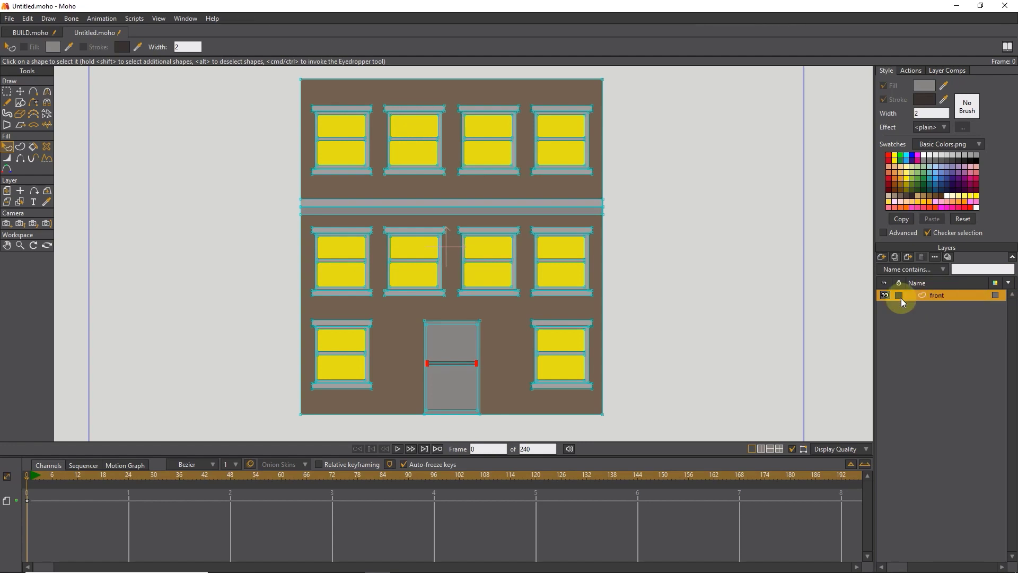
# Step: Duplicate the front layer as 'L', then duplicate L as 'R'
pyautogui.click(897, 260)
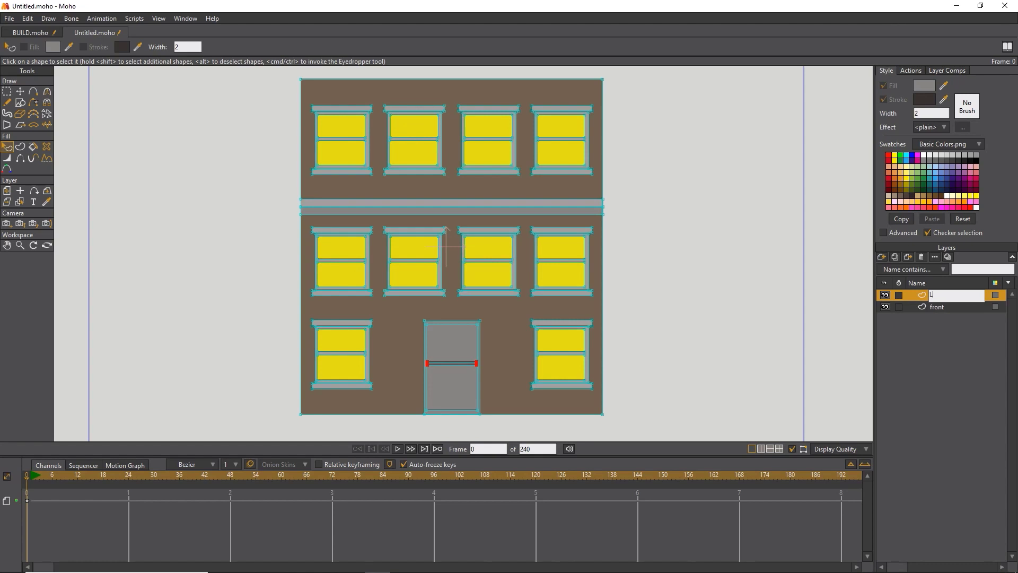
pyautogui.write('L')
pyautogui.click(926, 306)
pyautogui.click(889, 258)
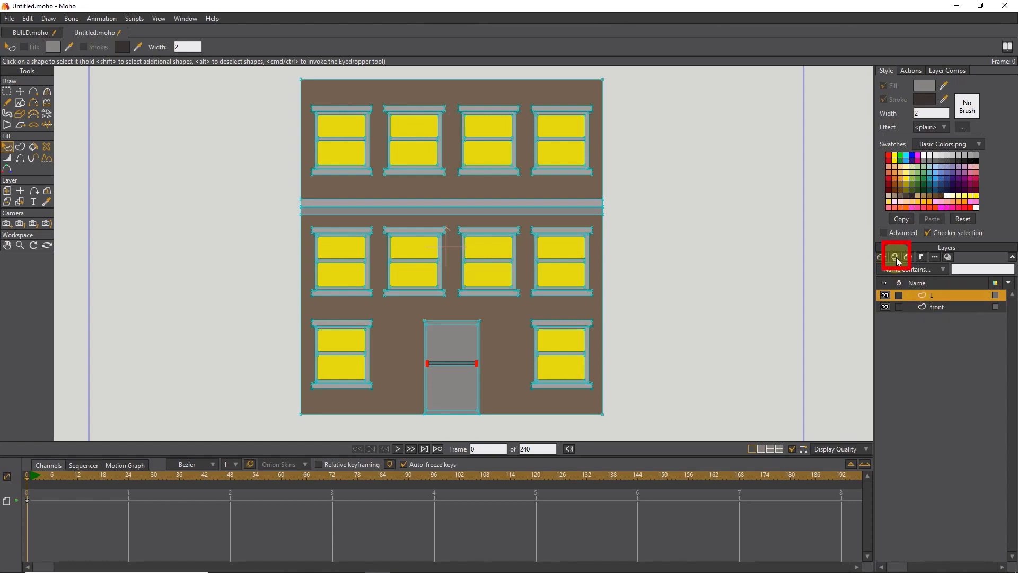
pyautogui.doubleClick(954, 296)
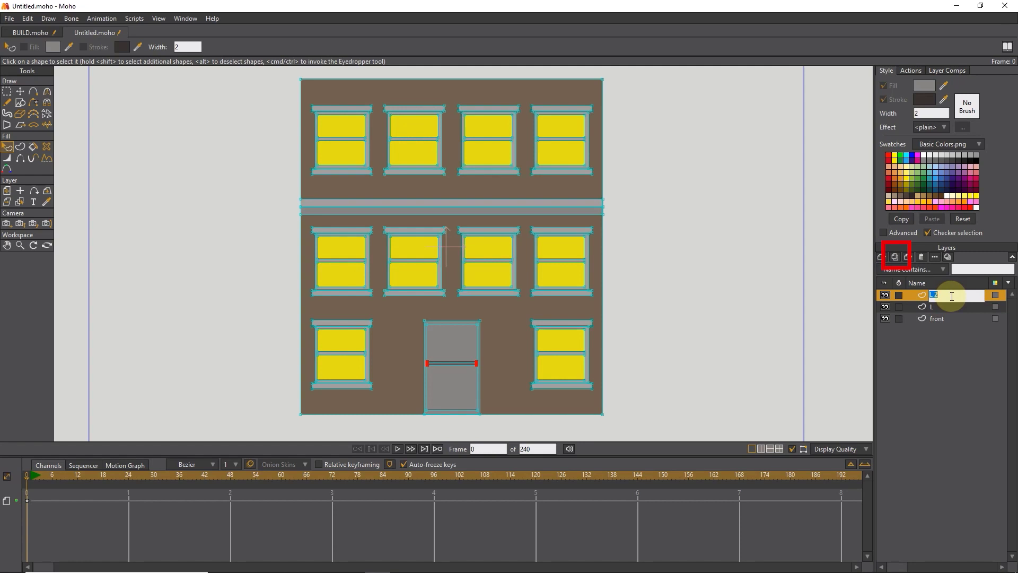
pyautogui.write('R')
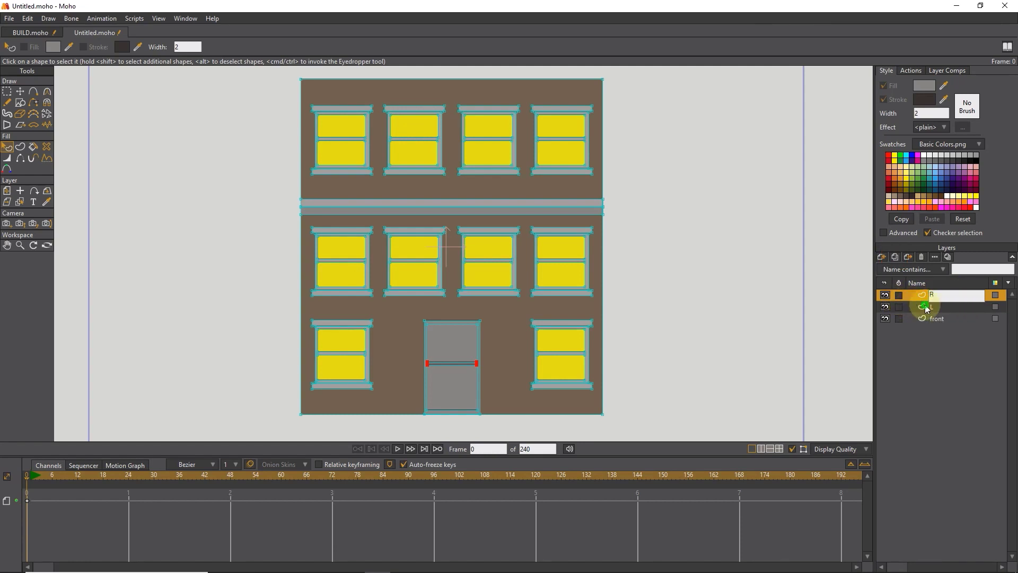
pyautogui.press('Return')
pyautogui.press('g')
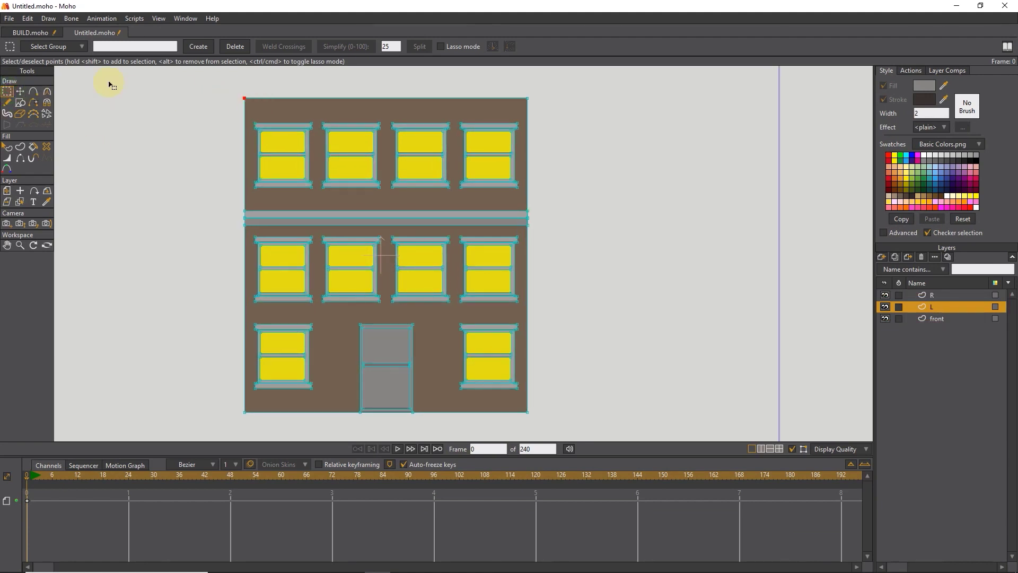
# Step: Copy L's position X (-0.7222) into its origin X, then select all building points
pyautogui.click(21, 92)
pyautogui.click(179, 48)
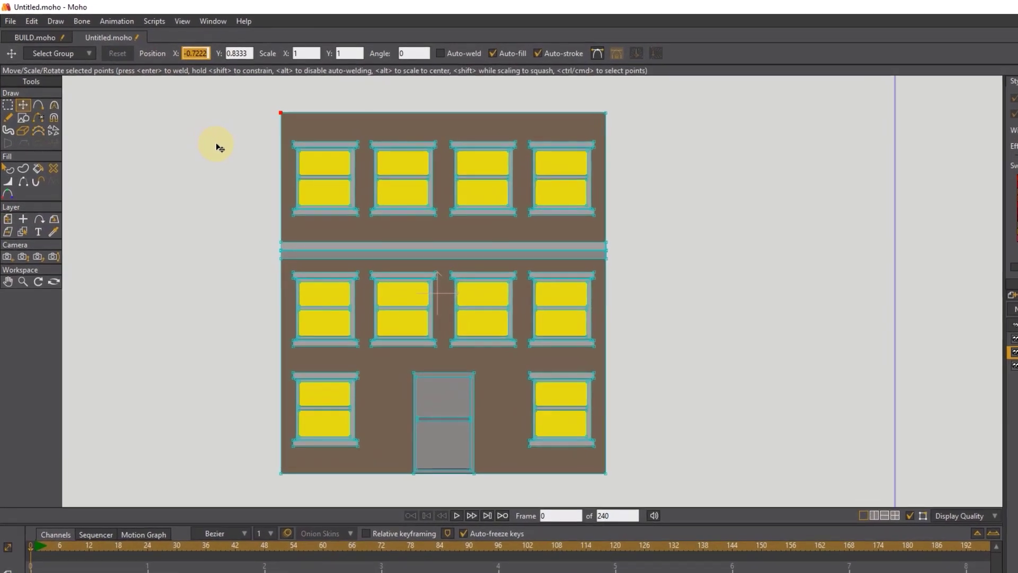
pyautogui.hotkey('ctrl', 'c')
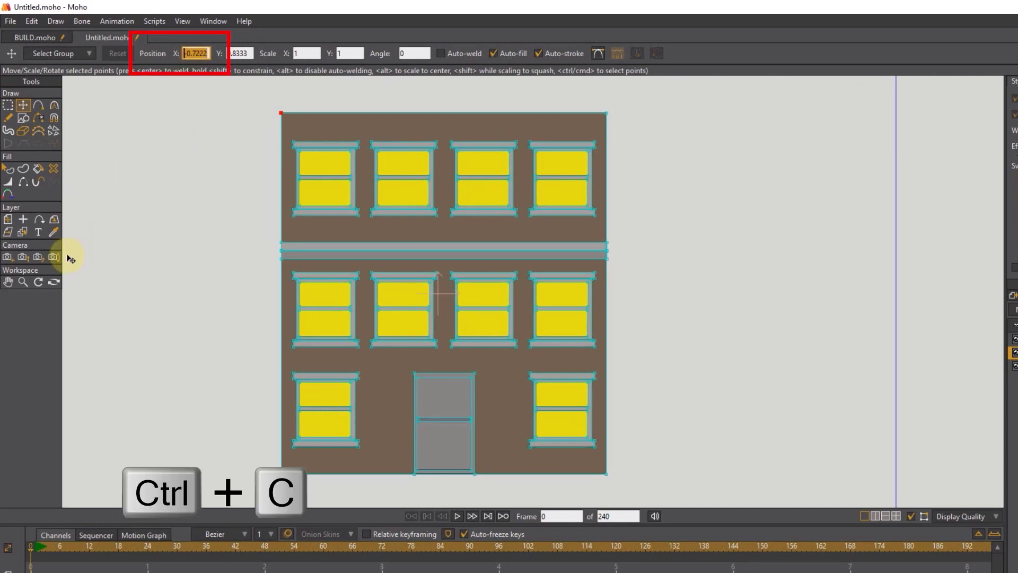
pyautogui.click(24, 220)
pyautogui.click(77, 53)
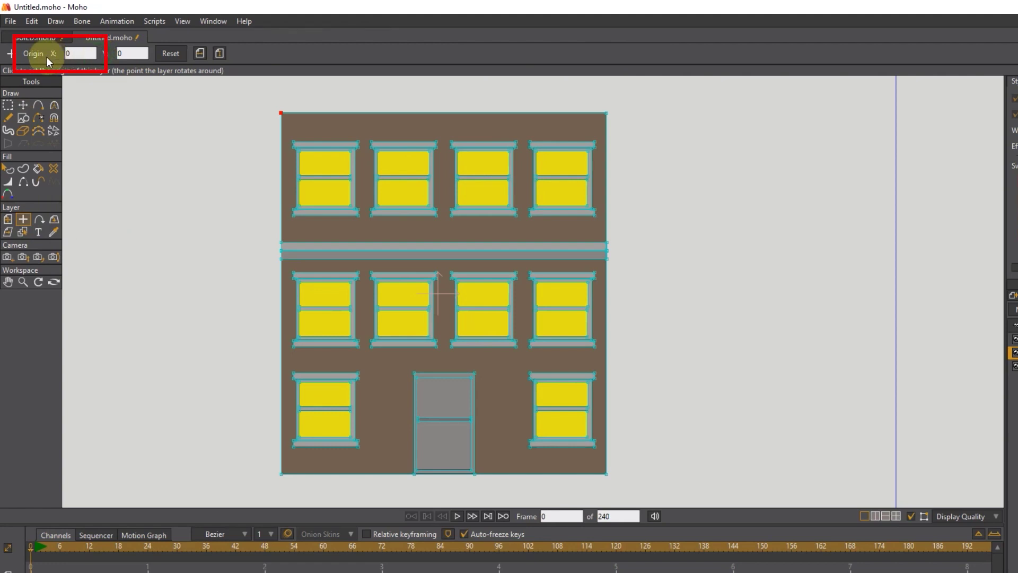
pyautogui.hotkey('ctrl', 'v')
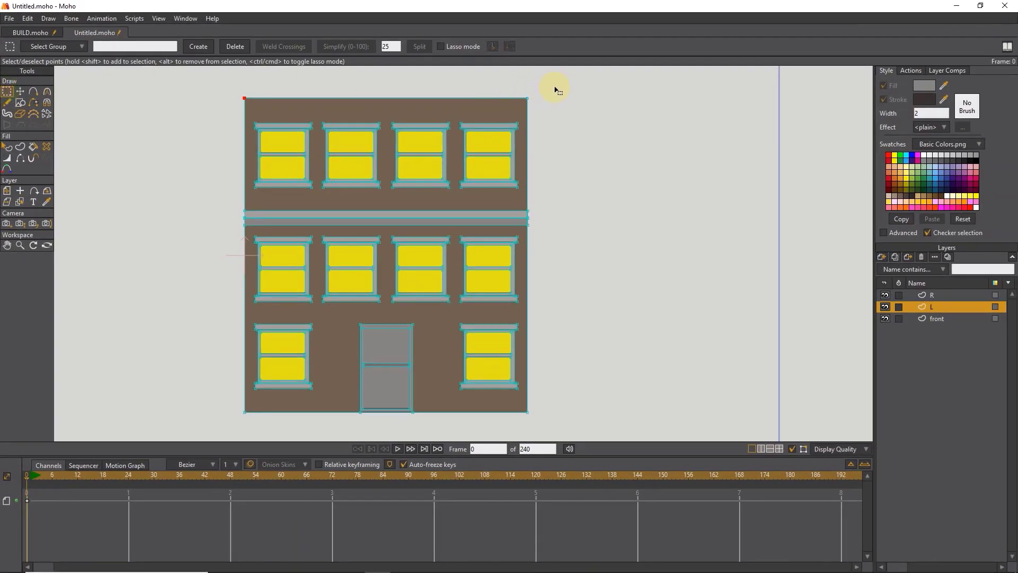
pyautogui.moveTo(576, 82); pyautogui.dragTo(190, 436)
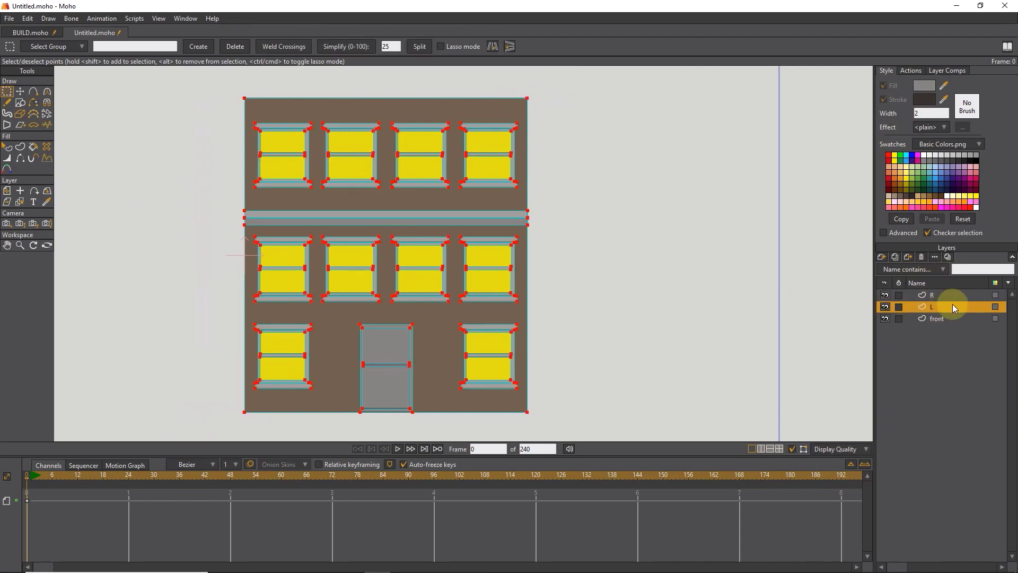
# Step: Shift the whole L building to the left, nudging it slightly back to align
pyautogui.click(20, 91)
pyautogui.moveTo(392, 265); pyautogui.dragTo(175, 258)
pyautogui.scroll(4, 183, 258)
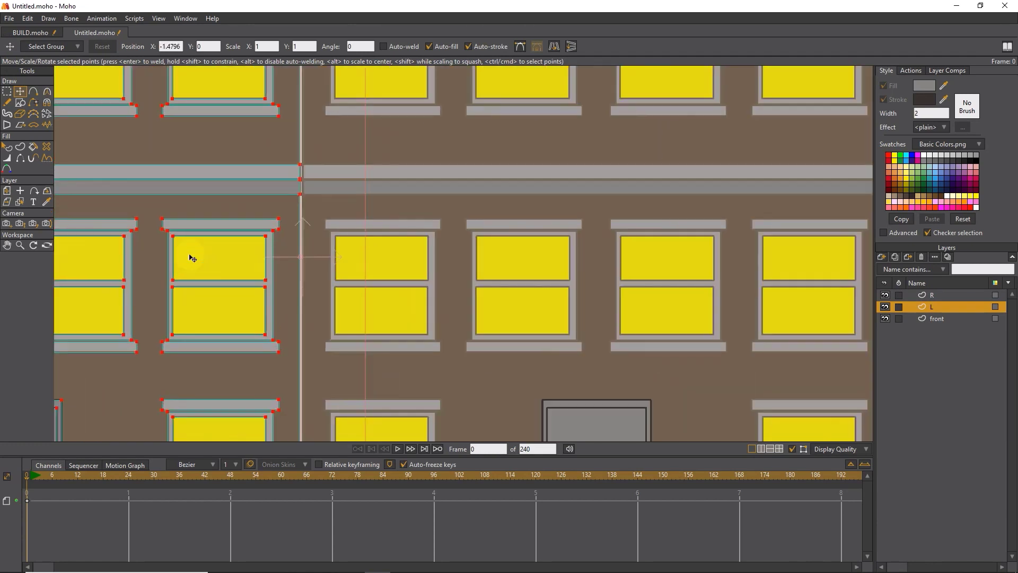
pyautogui.moveTo(302, 261); pyautogui.dragTo(326, 267)
pyautogui.scroll(-4, 306, 265)
pyautogui.scroll(6, 311, 253)
pyautogui.scroll(-10, 308, 257)
pyautogui.scroll(2, 334, 257)
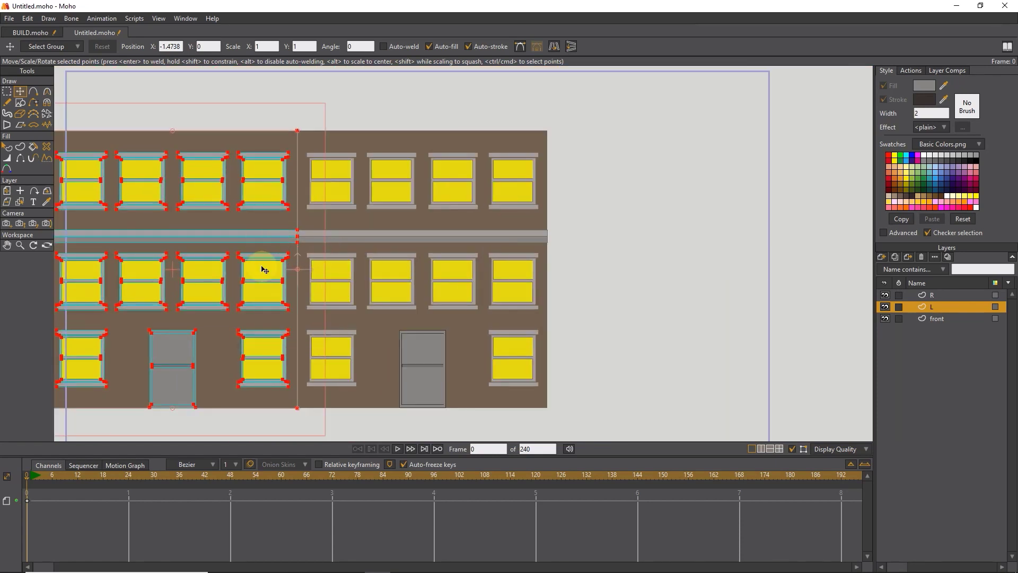
pyautogui.scroll(-3, 265, 269)
pyautogui.scroll(3, 307, 304)
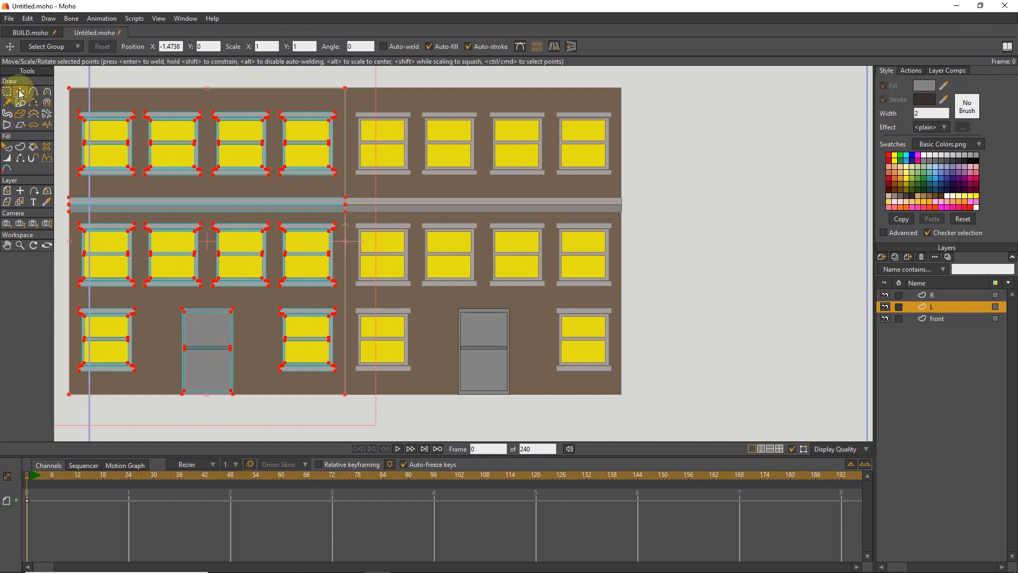
# Step: Delete the door and move two middle-row windows down into the empty gap
pyautogui.click(203, 332)
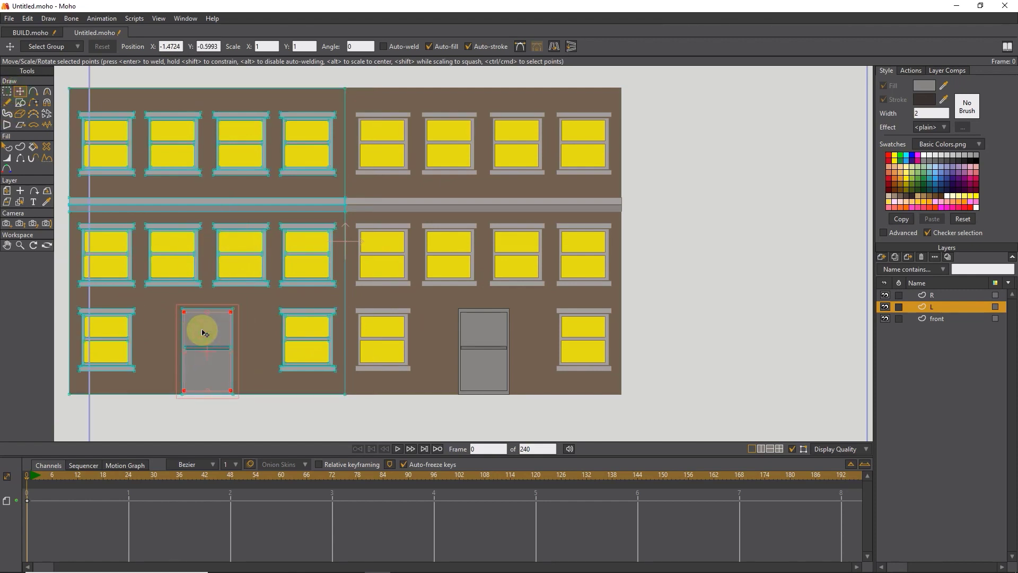
pyautogui.hotkey('ctrl', 'z')
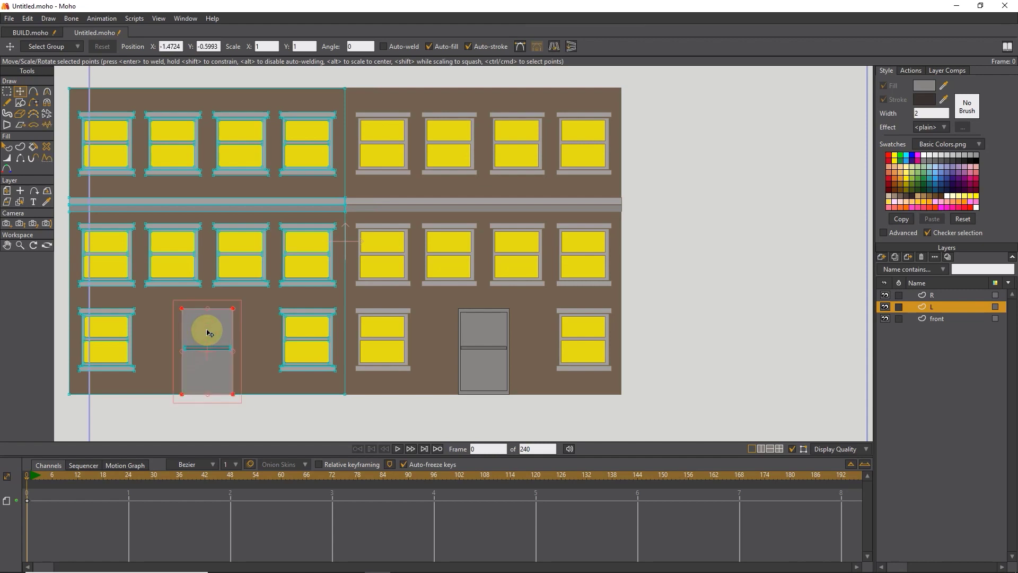
pyautogui.press('Delete')
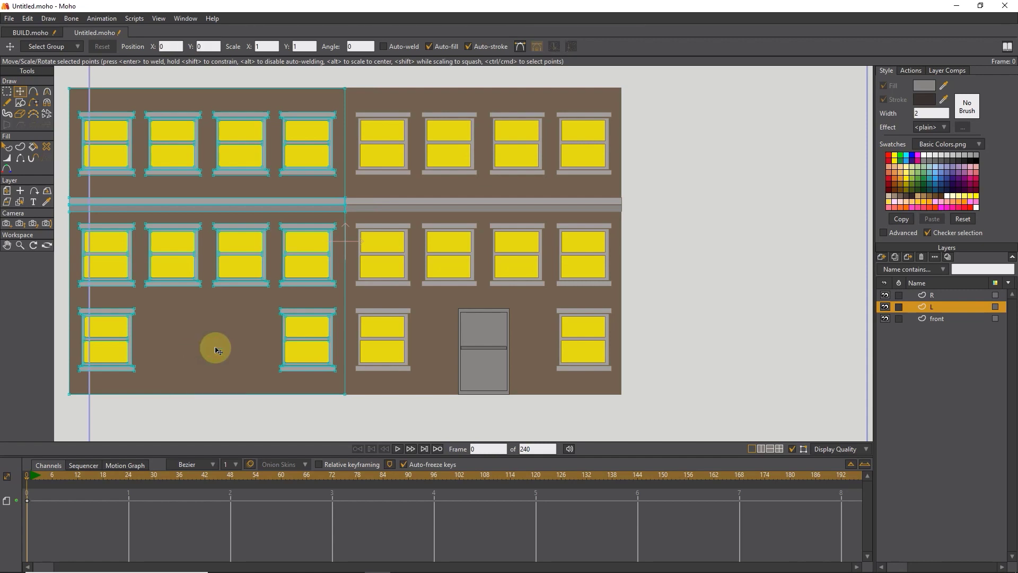
pyautogui.click(7, 91)
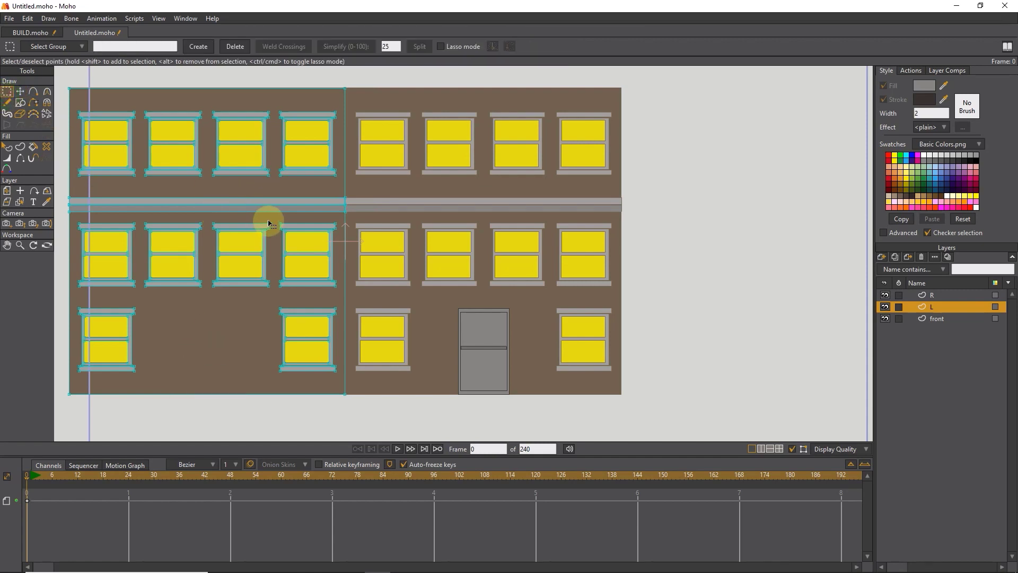
pyautogui.moveTo(275, 222); pyautogui.dragTo(136, 291)
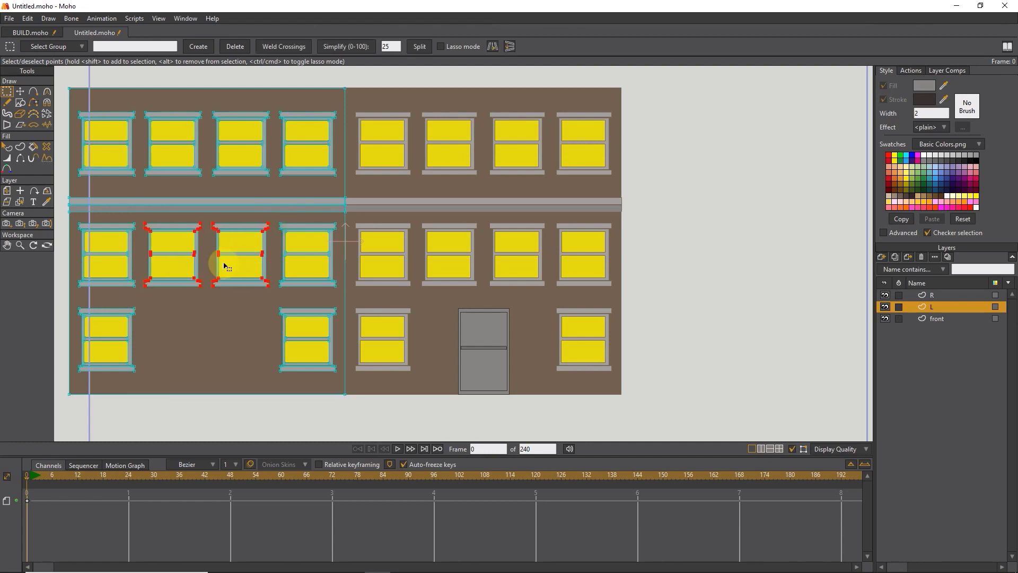
pyautogui.press('t')
pyautogui.moveTo(228, 259); pyautogui.dragTo(228, 344)
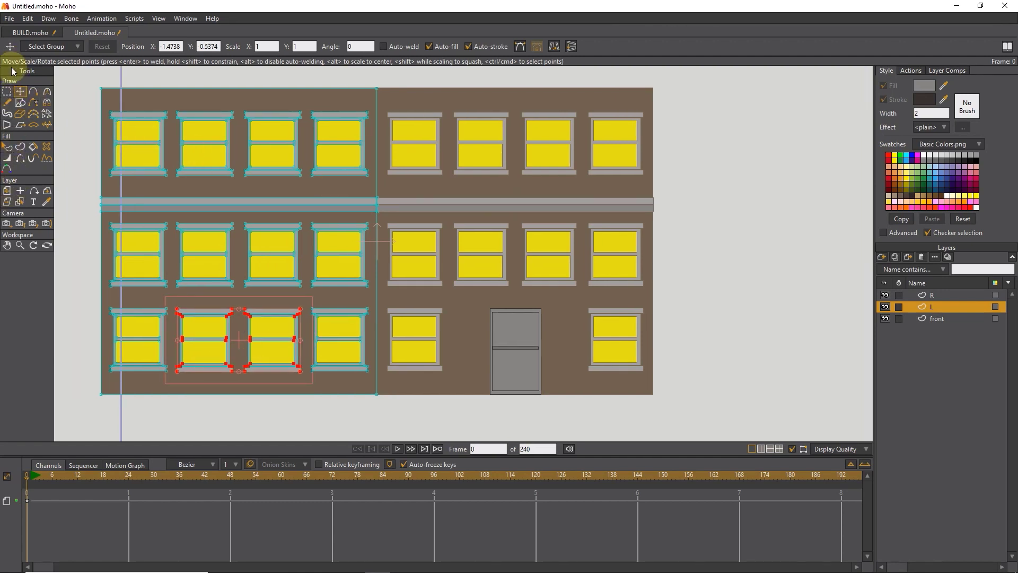
pyautogui.click(8, 92)
pyautogui.moveTo(91, 86); pyautogui.dragTo(410, 432)
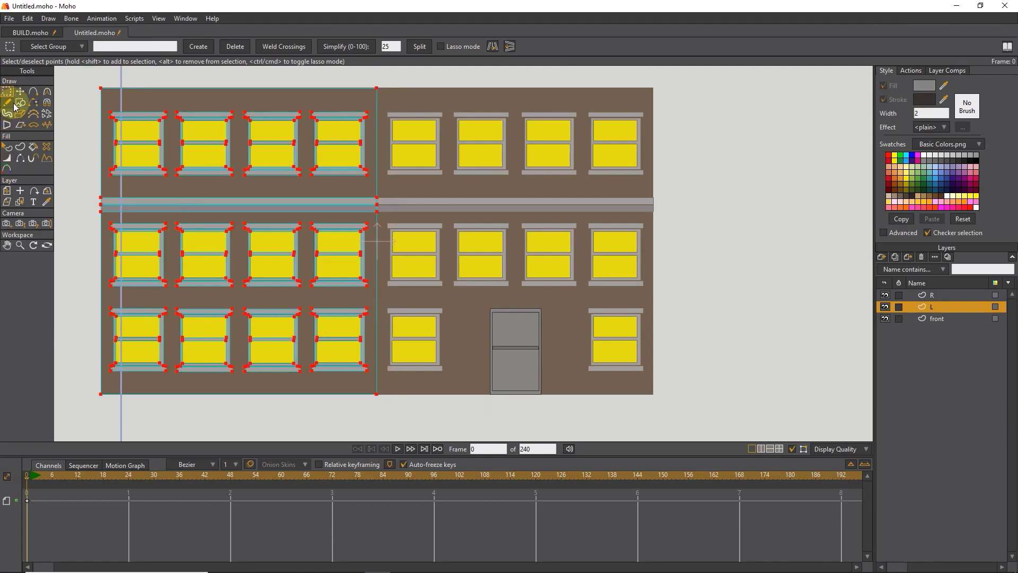
# Step: Rotate the L layer -90° on Y, orbit to check the side wall, then reset the view
pyautogui.click(47, 191)
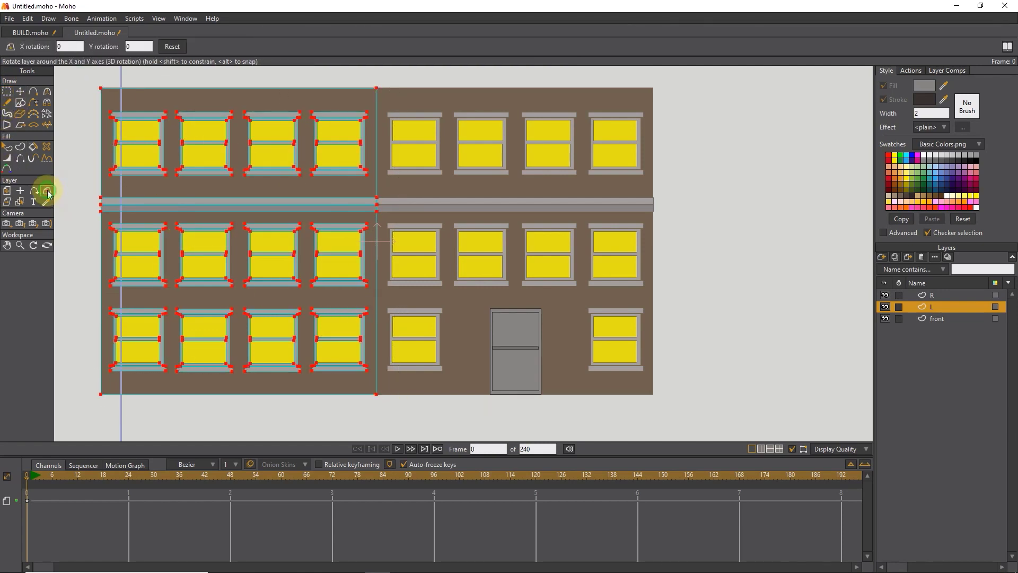
pyautogui.click(147, 47)
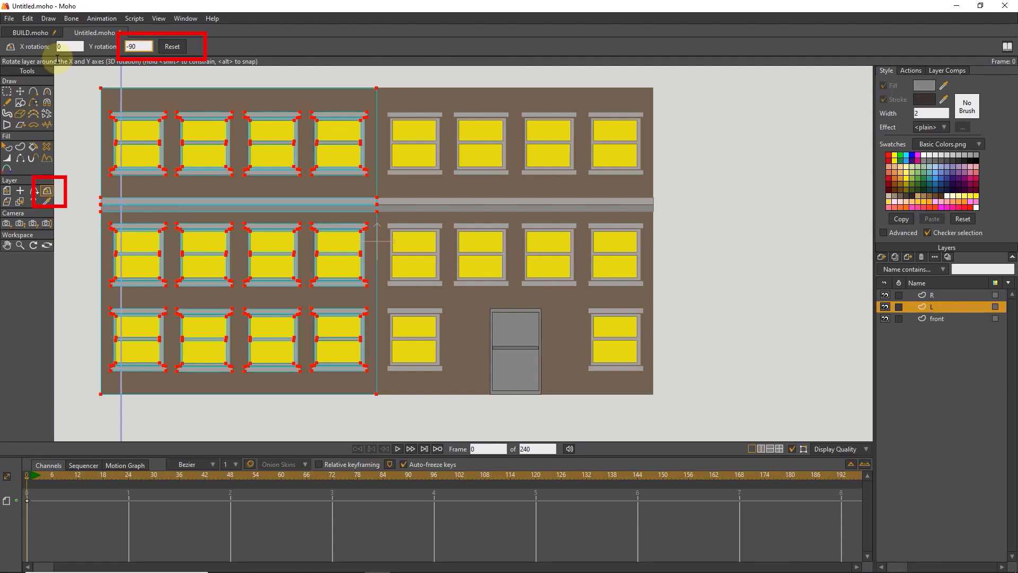
pyautogui.click(87, 102)
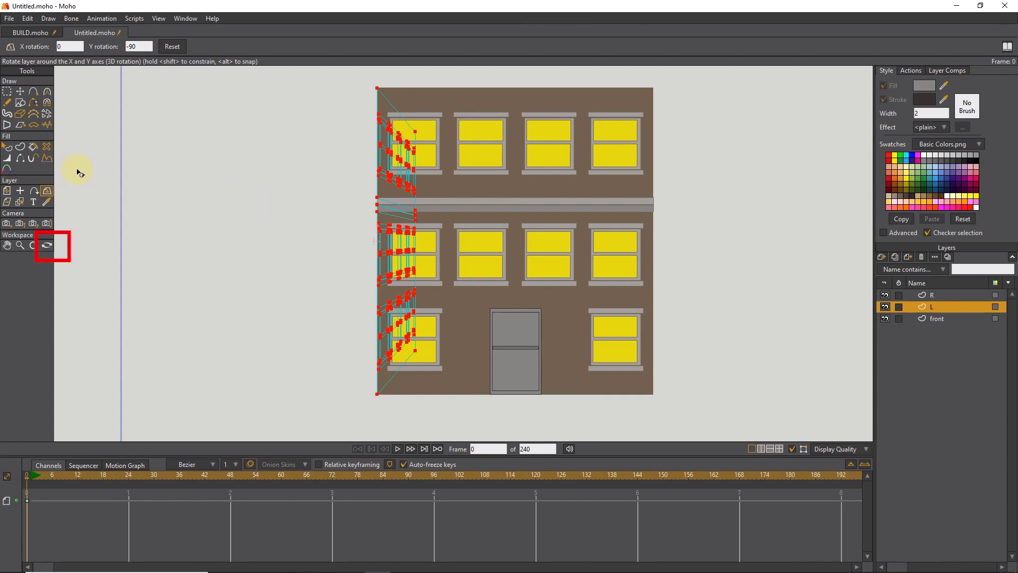
pyautogui.click(47, 244)
pyautogui.moveTo(307, 273); pyautogui.dragTo(510, 189)
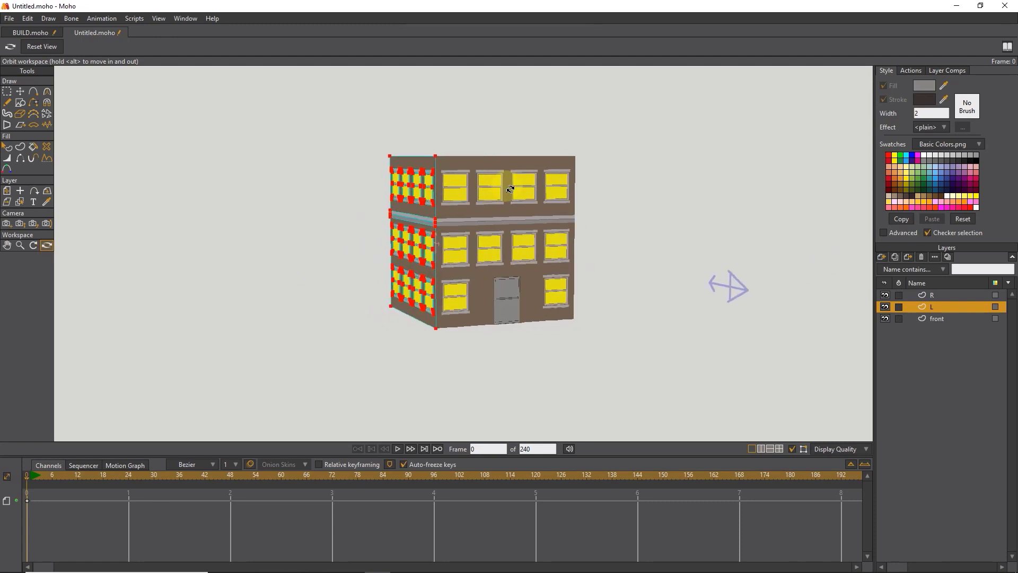
pyautogui.click(37, 46)
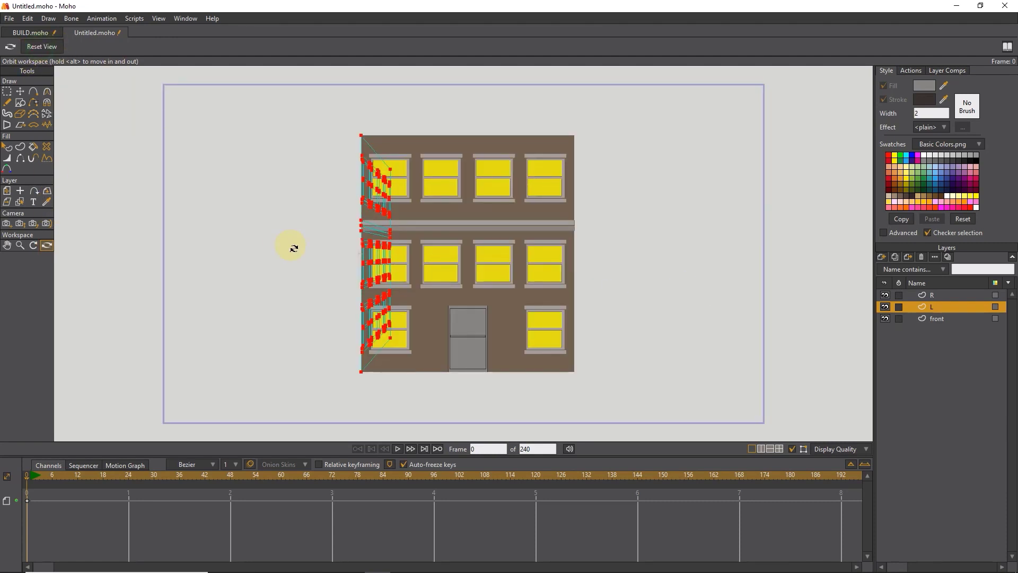
# Step: Make R the active layer and set its origin X to its position, 0.7778
pyautogui.click(936, 296)
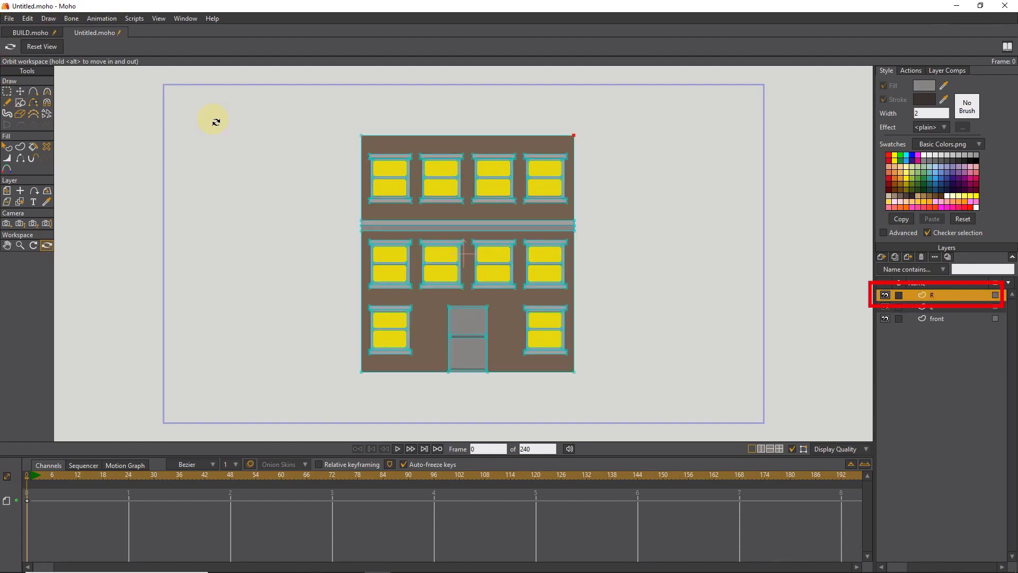
pyautogui.click(7, 91)
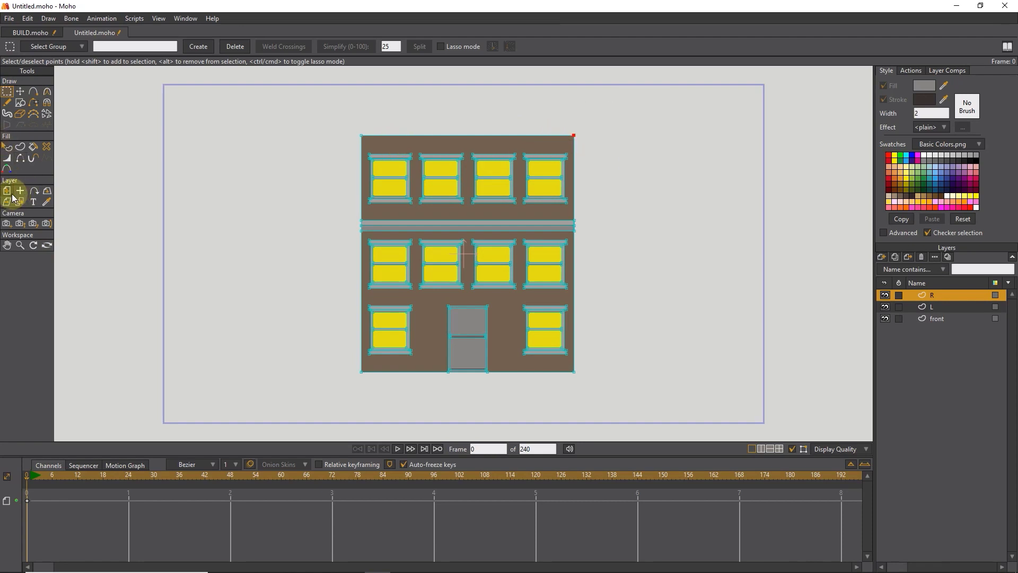
pyautogui.click(21, 91)
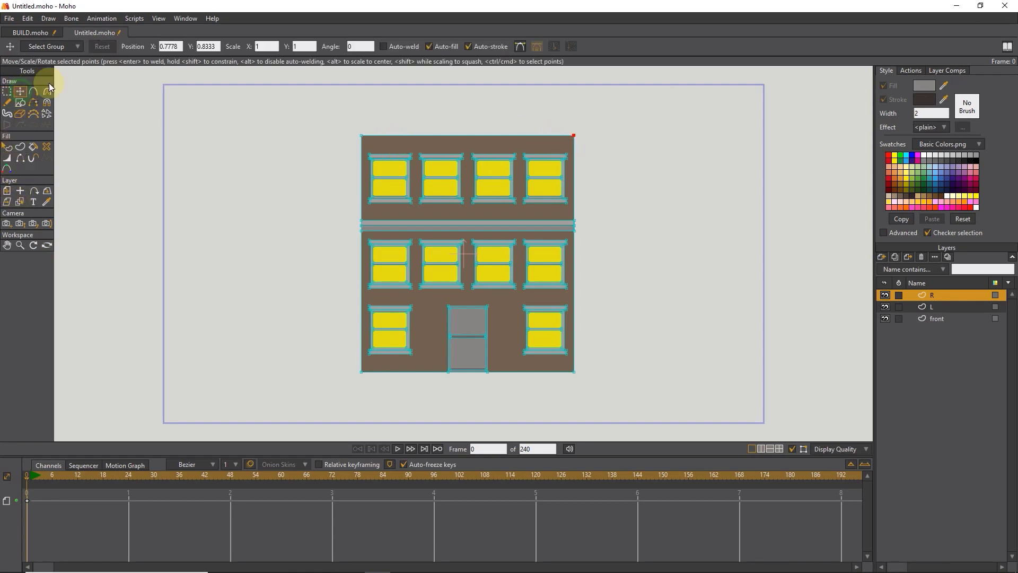
pyautogui.doubleClick(180, 47)
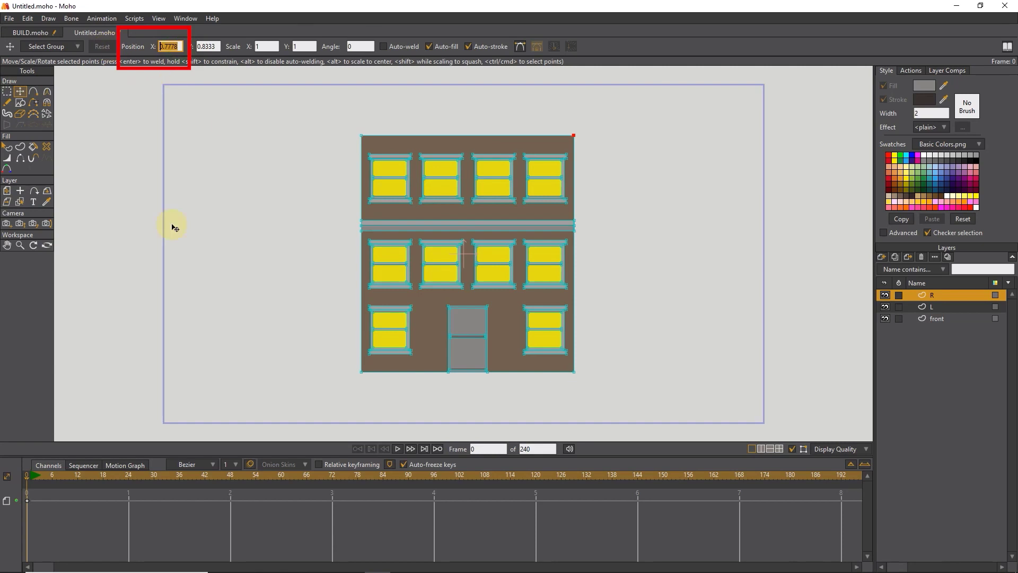
pyautogui.click(20, 192)
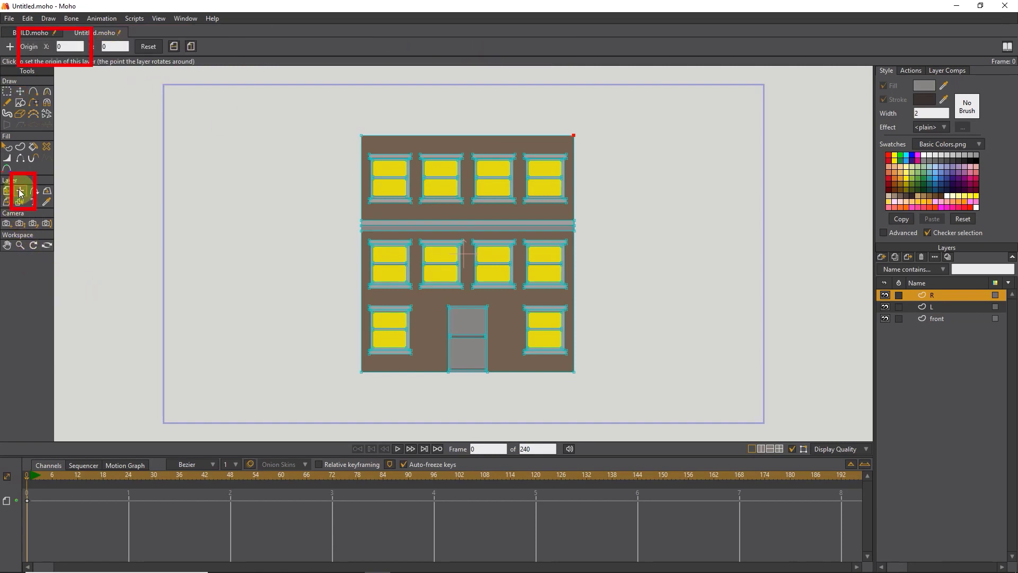
pyautogui.click(70, 46)
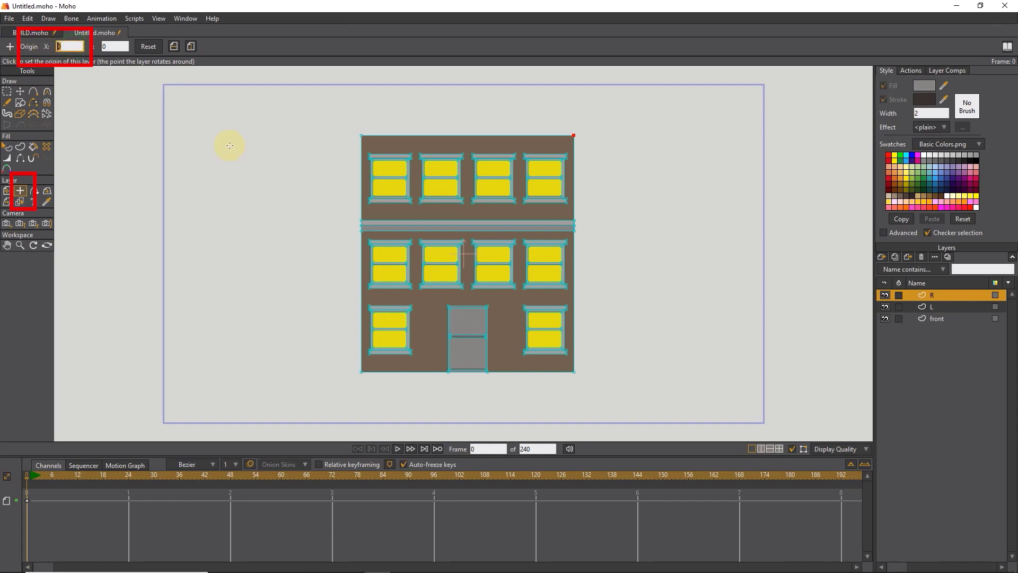
pyautogui.scroll(2, 567, 251)
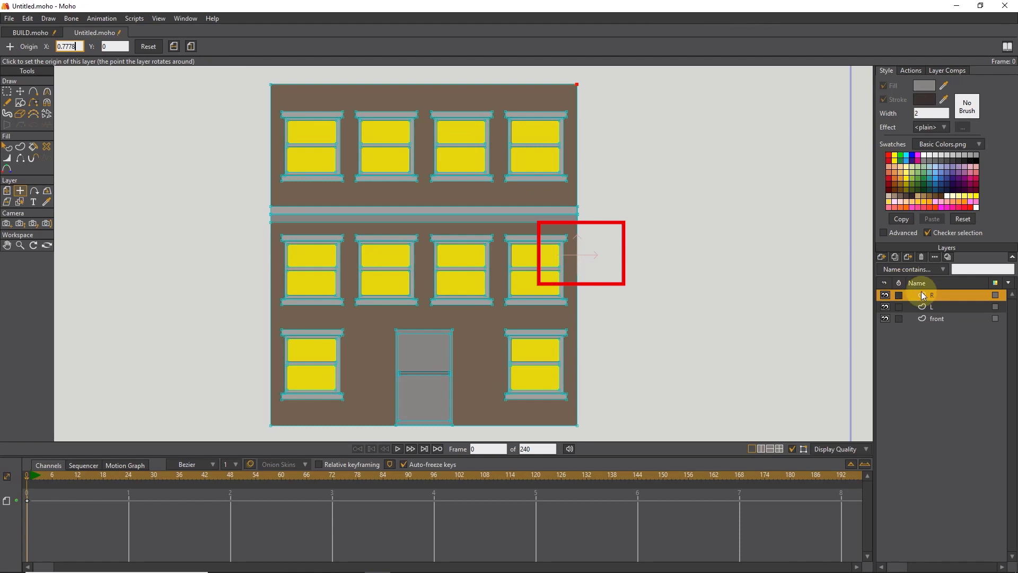
# Step: Marquee-select every point of the R building face
pyautogui.click(7, 91)
pyautogui.scroll(-1, 169, 189)
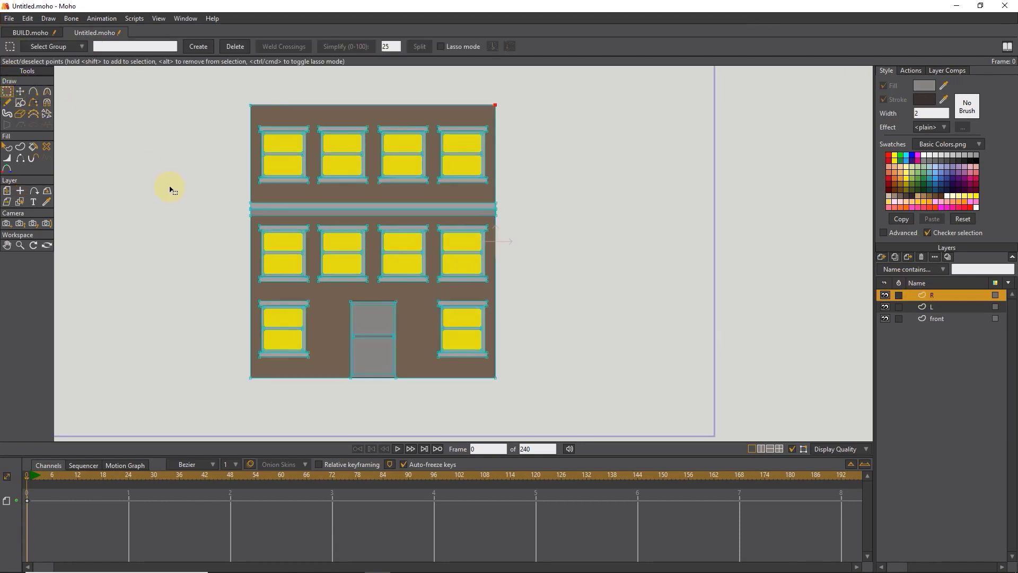
pyautogui.moveTo(535, 89); pyautogui.dragTo(170, 399)
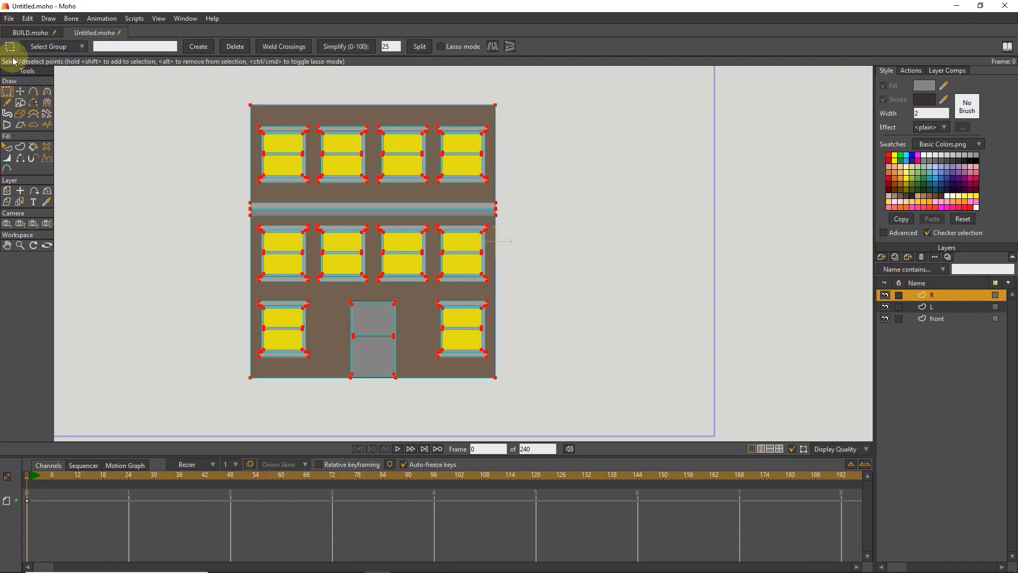
# Step: Drag the R face's shapes to the right
pyautogui.click(20, 91)
pyautogui.moveTo(316, 193); pyautogui.dragTo(564, 210)
pyautogui.scroll(5, 518, 196)
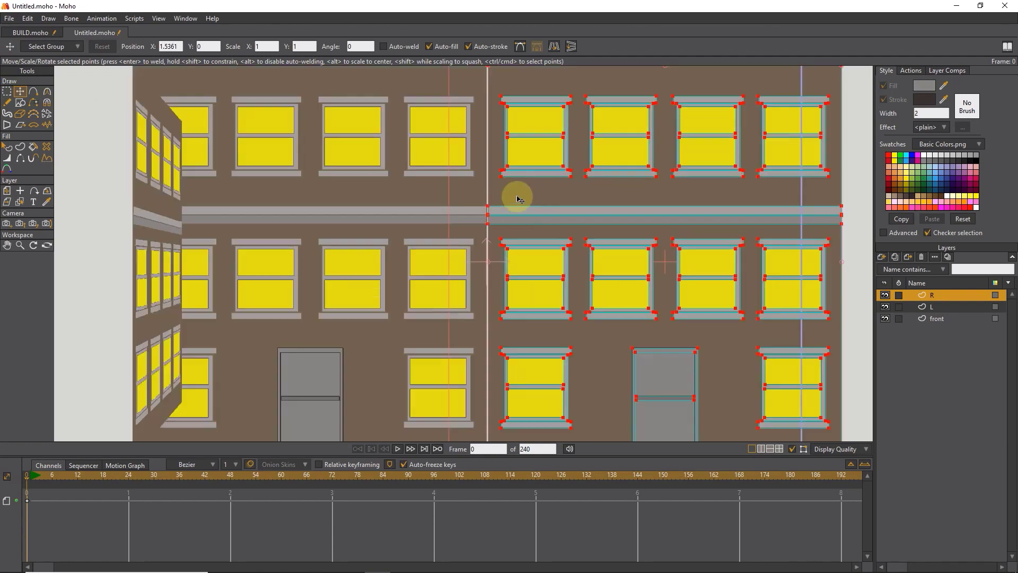
pyautogui.scroll(-5, 502, 204)
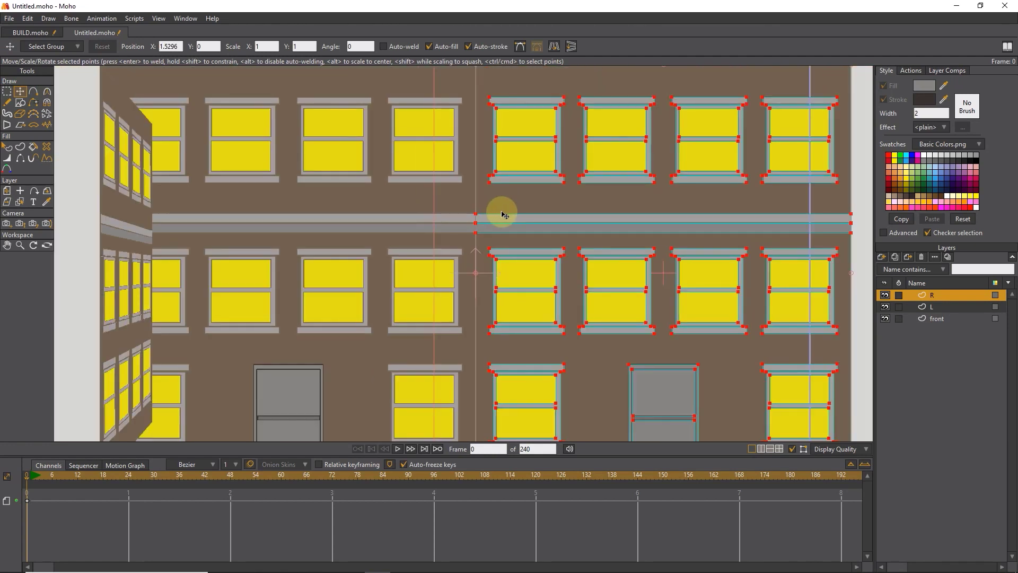
pyautogui.scroll(3, 580, 309)
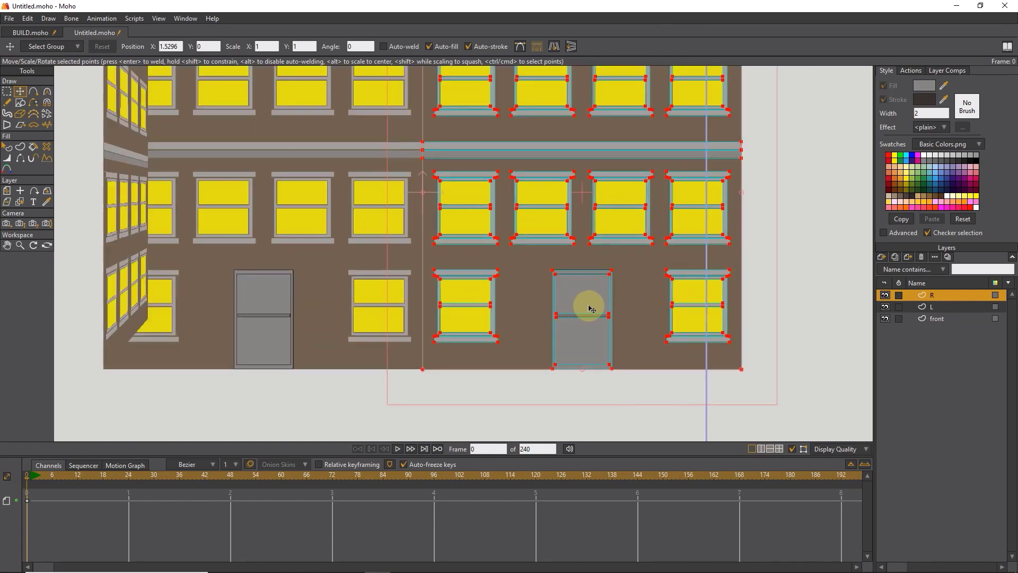
# Step: Delete the door and move two inner middle-row windows down into the bottom-row gap
pyautogui.click(579, 301)
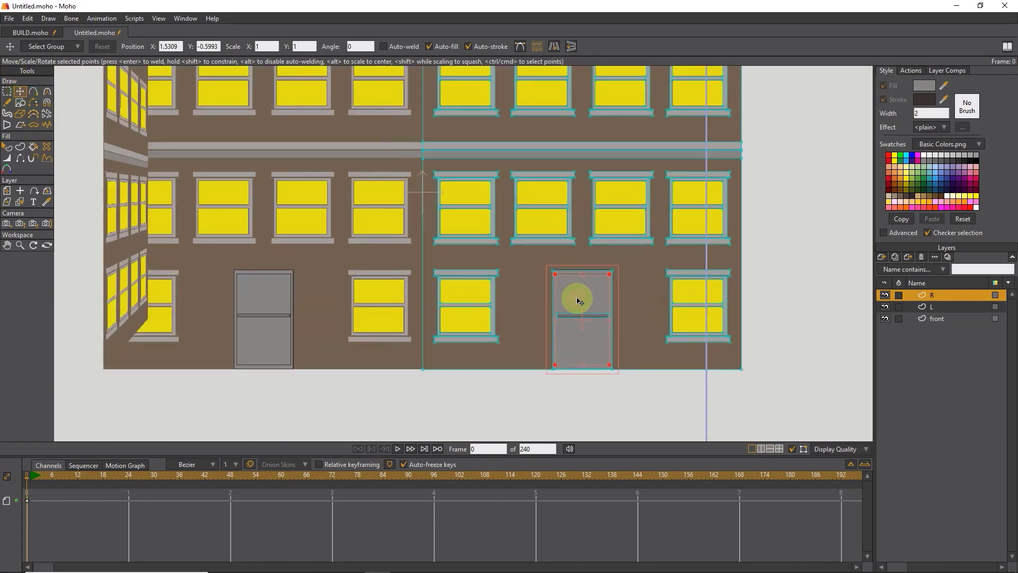
pyautogui.press('Delete')
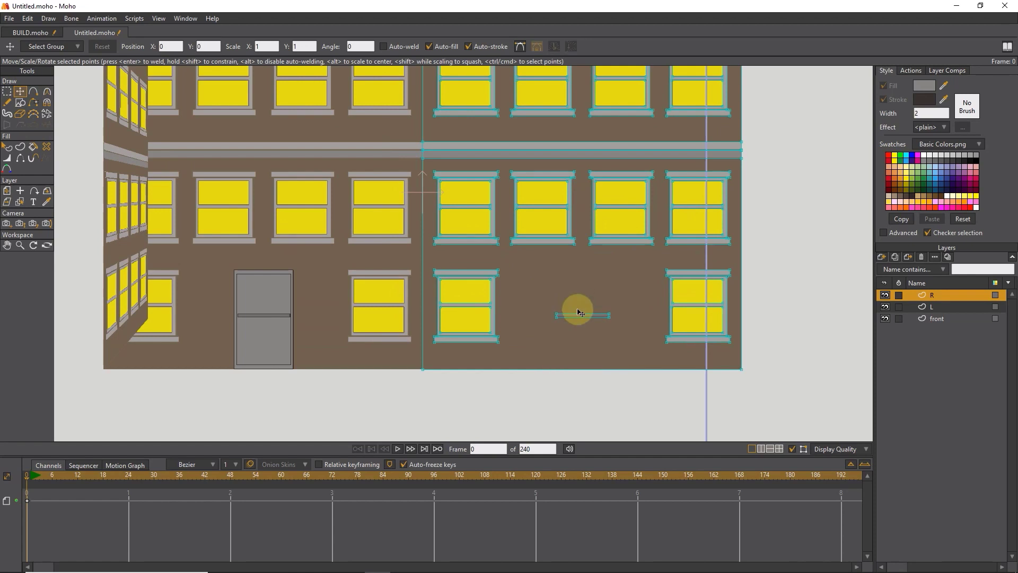
pyautogui.click(8, 92)
pyautogui.moveTo(664, 169); pyautogui.dragTo(507, 250)
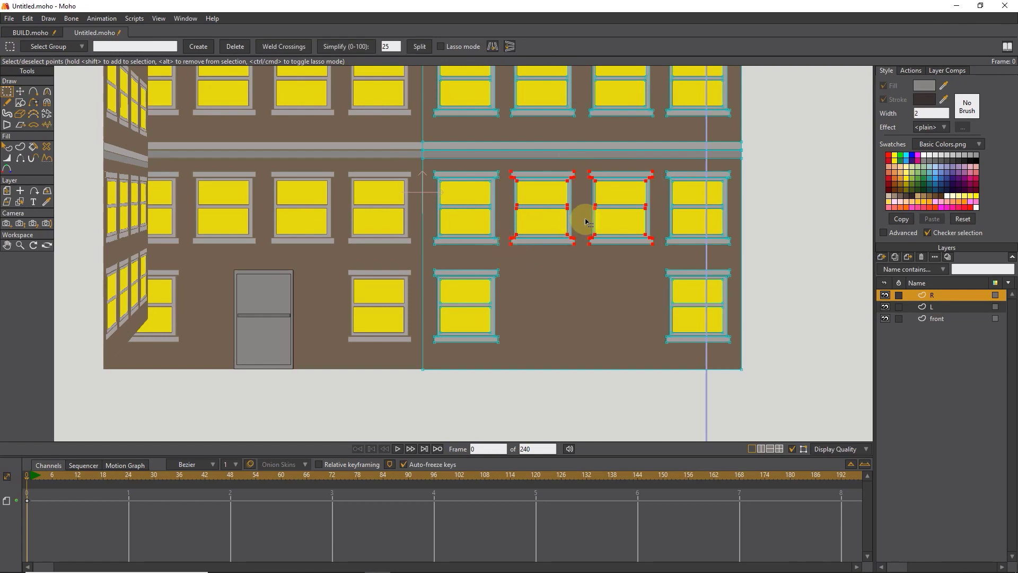
pyautogui.press('t')
pyautogui.moveTo(614, 207); pyautogui.dragTo(609, 297)
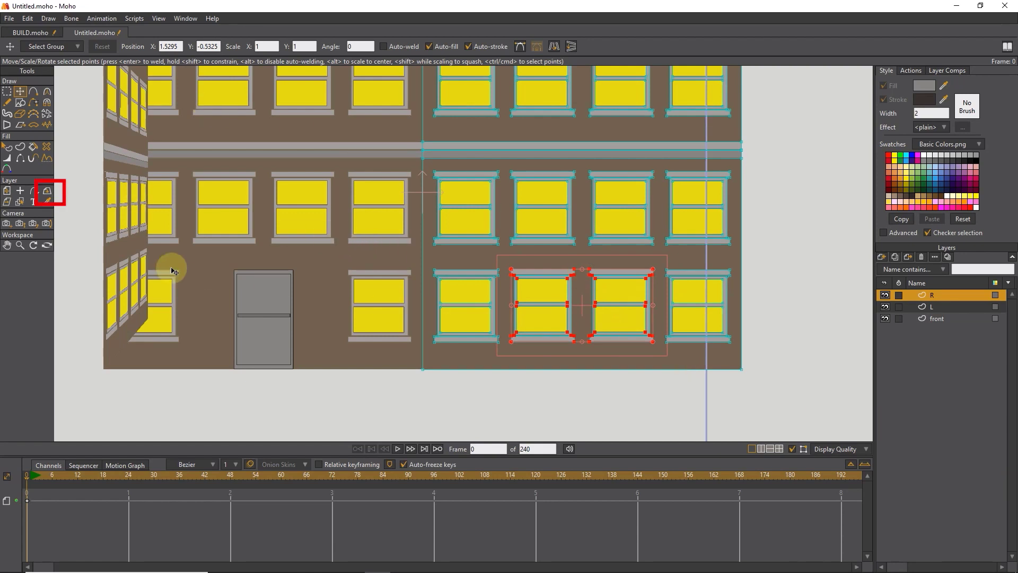
# Step: Give the R layer a Y rotation of 90, then orbit to see the building in perspective
pyautogui.click(47, 192)
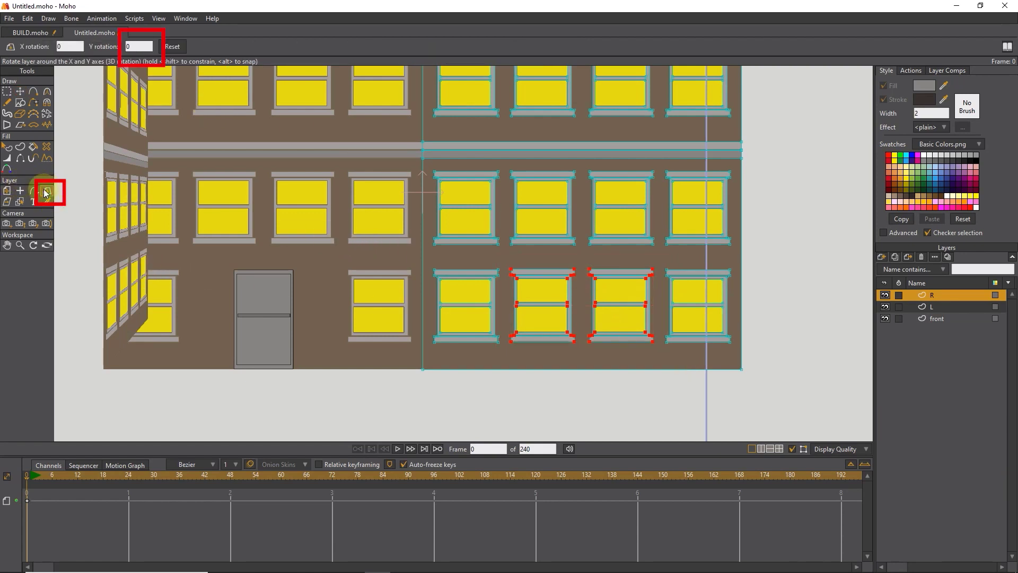
pyautogui.click(136, 46)
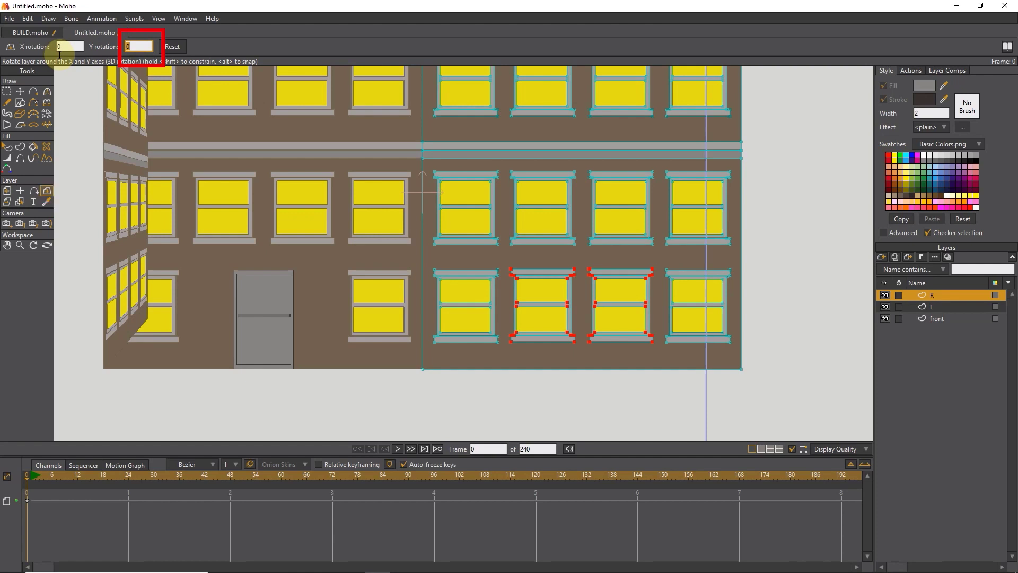
pyautogui.write('90')
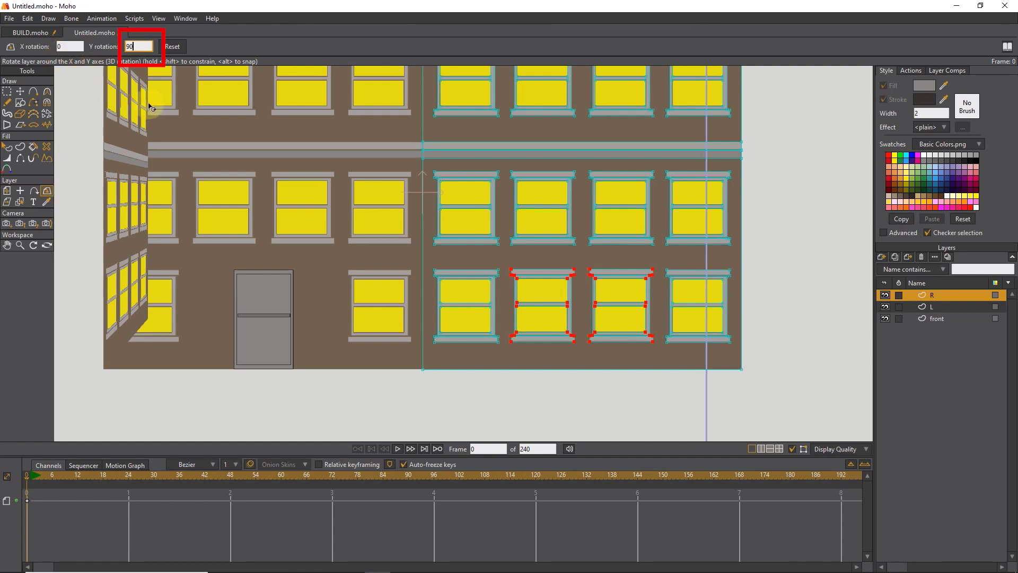
pyautogui.press('Return')
pyautogui.scroll(-3, 336, 241)
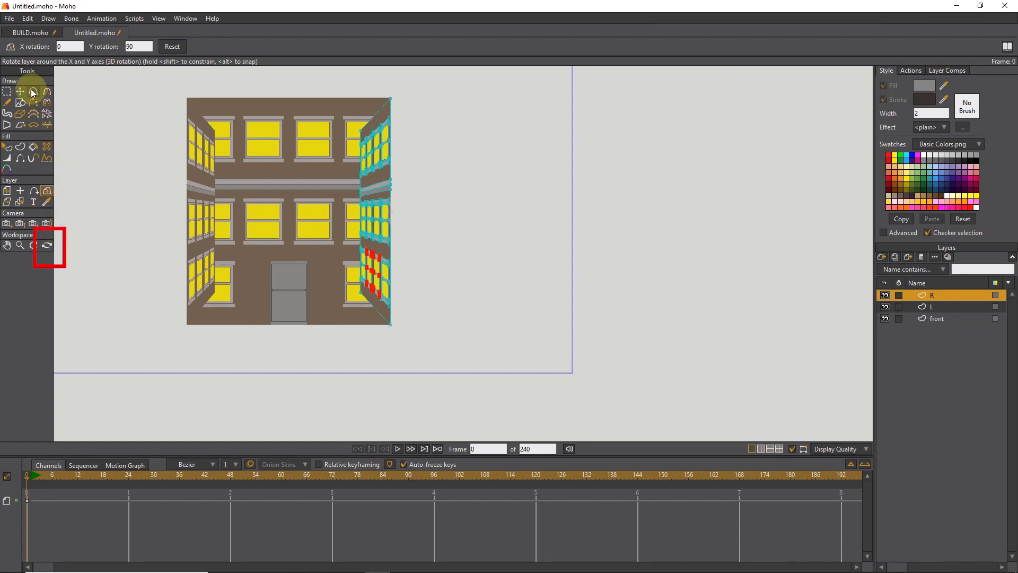
pyautogui.click(46, 243)
pyautogui.moveTo(410, 258); pyautogui.dragTo(985, 286)
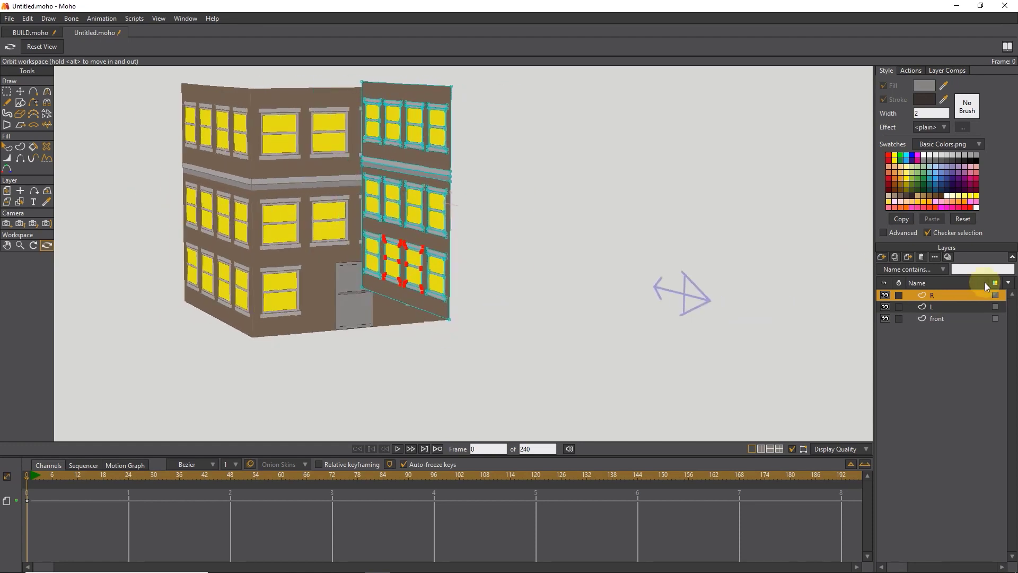
# Step: Select R, L and front and use Group With Selection, keeping the default name Layer 4
pyautogui.keyDown('shift'); pyautogui.click(938, 319); pyautogui.keyUp('shift')
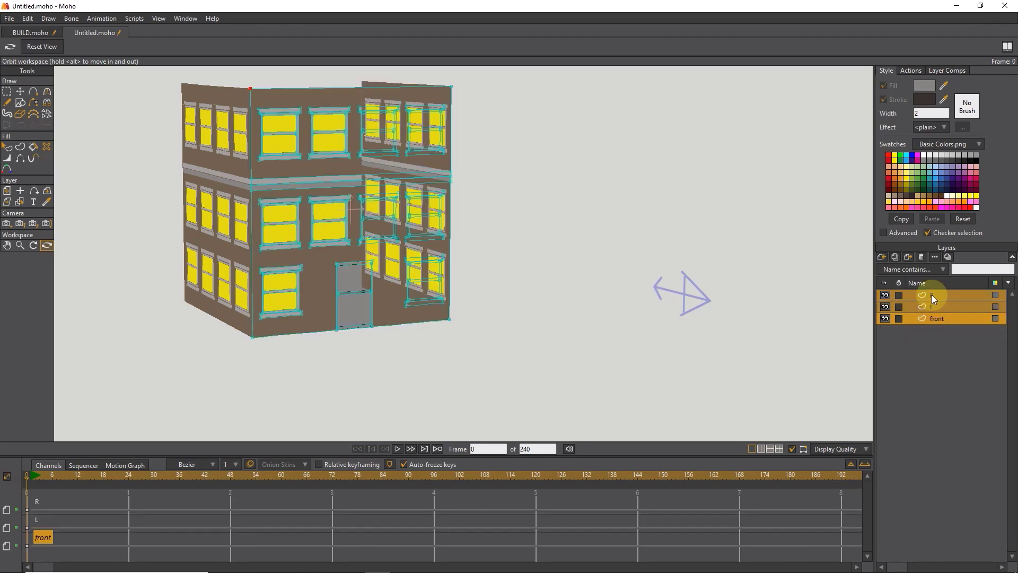
pyautogui.rightClick(932, 294)
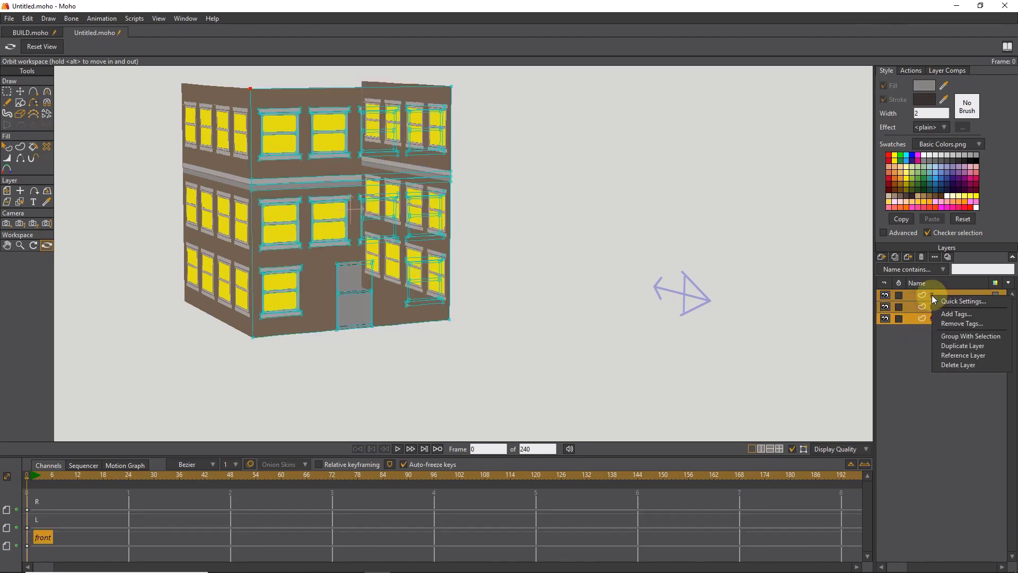
pyautogui.click(961, 336)
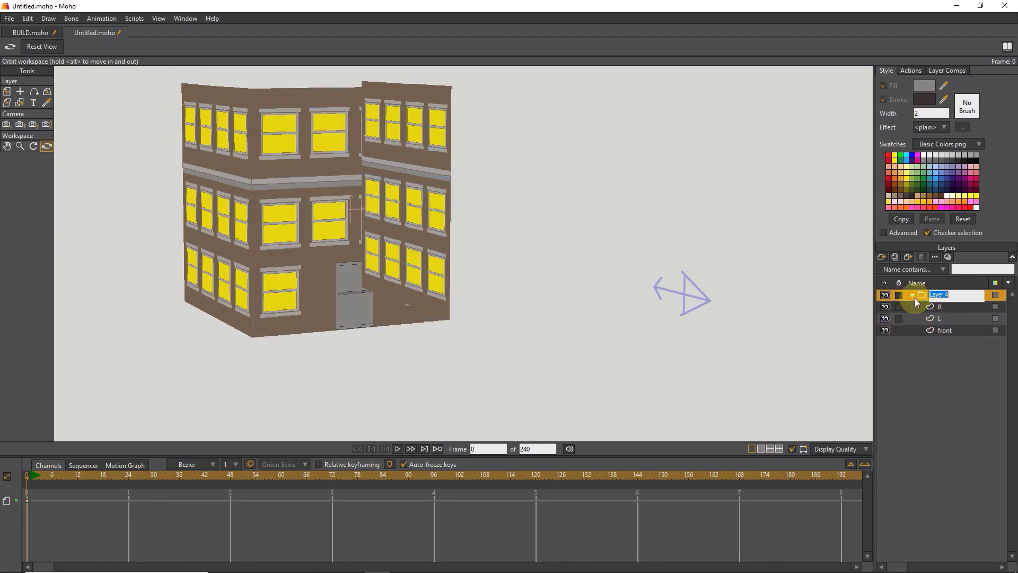
pyautogui.click(914, 296)
# Step: In Layer 4's settings, enable Sort layers by depth and Sort by true distance
pyautogui.doubleClick(934, 294)
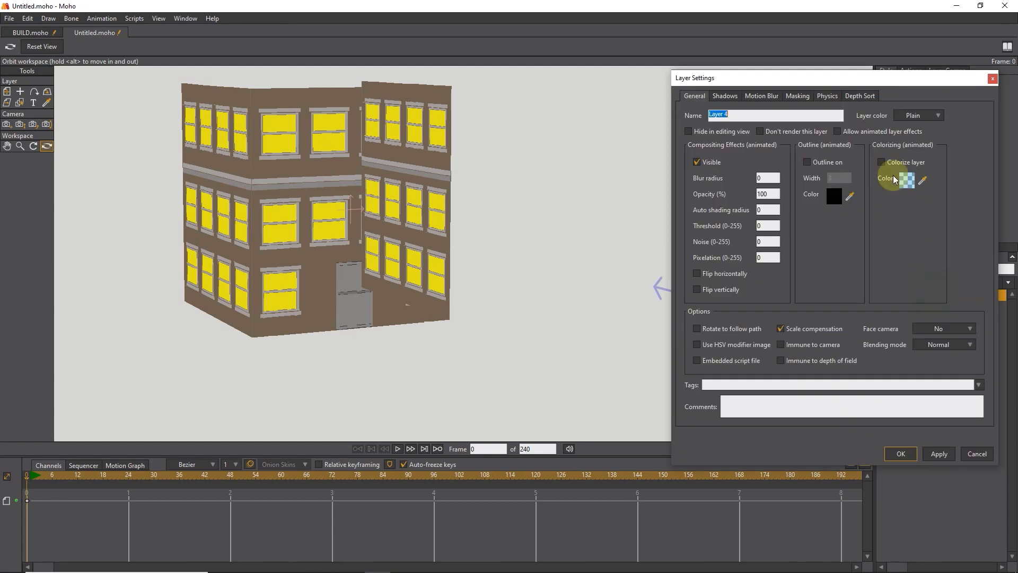
pyautogui.click(860, 96)
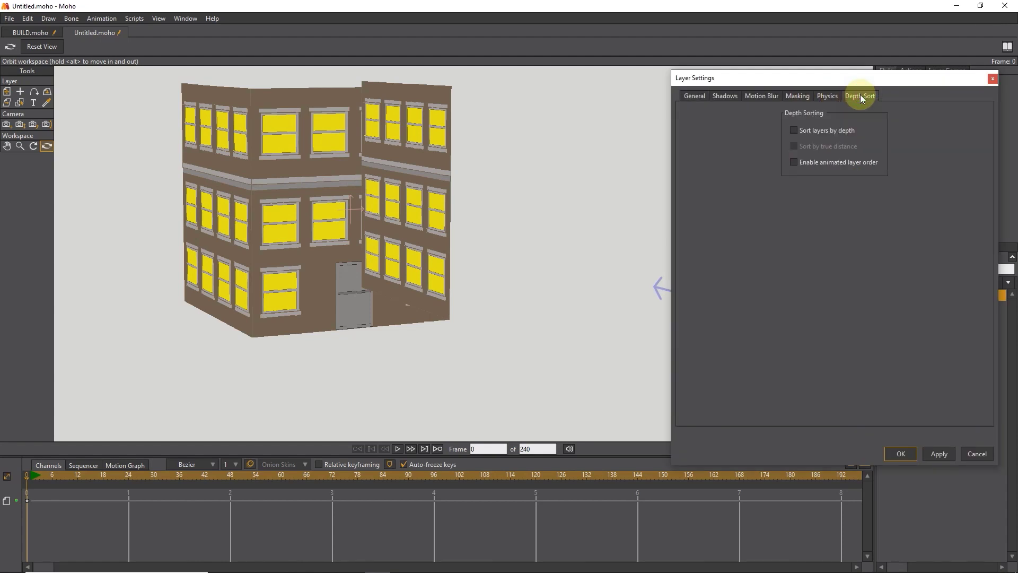
pyautogui.click(800, 131)
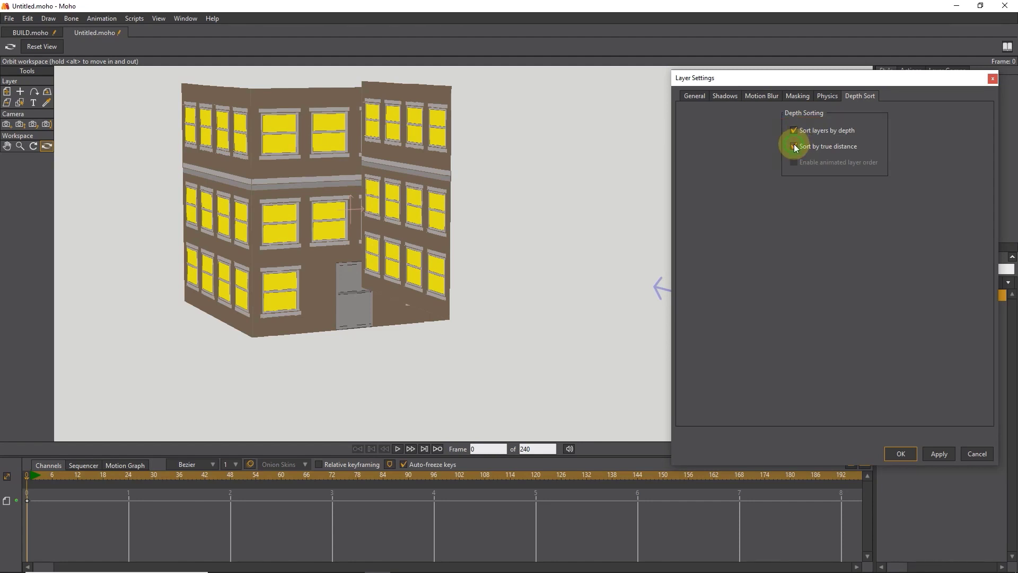
pyautogui.click(794, 145)
pyautogui.click(940, 455)
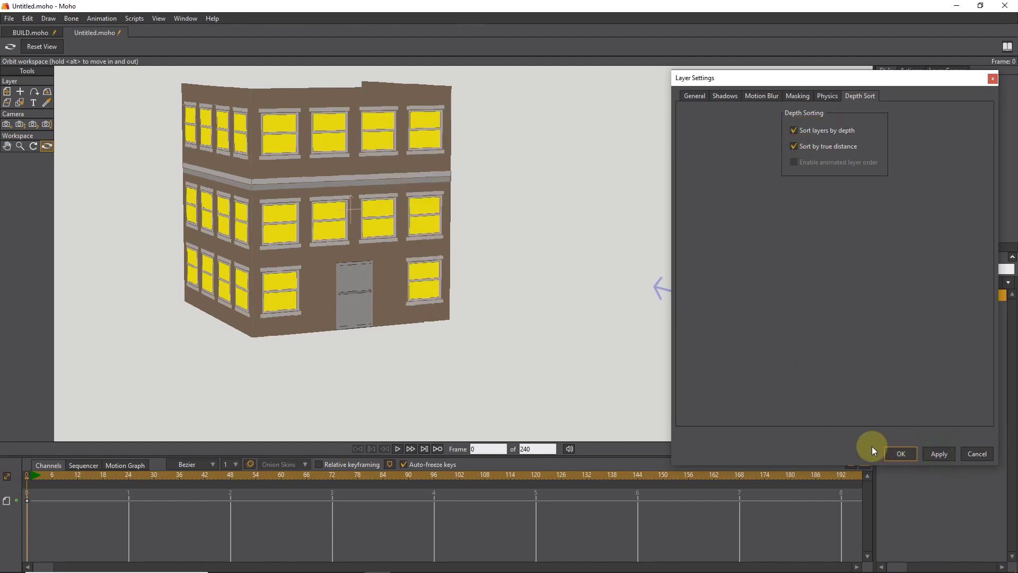
pyautogui.click(901, 454)
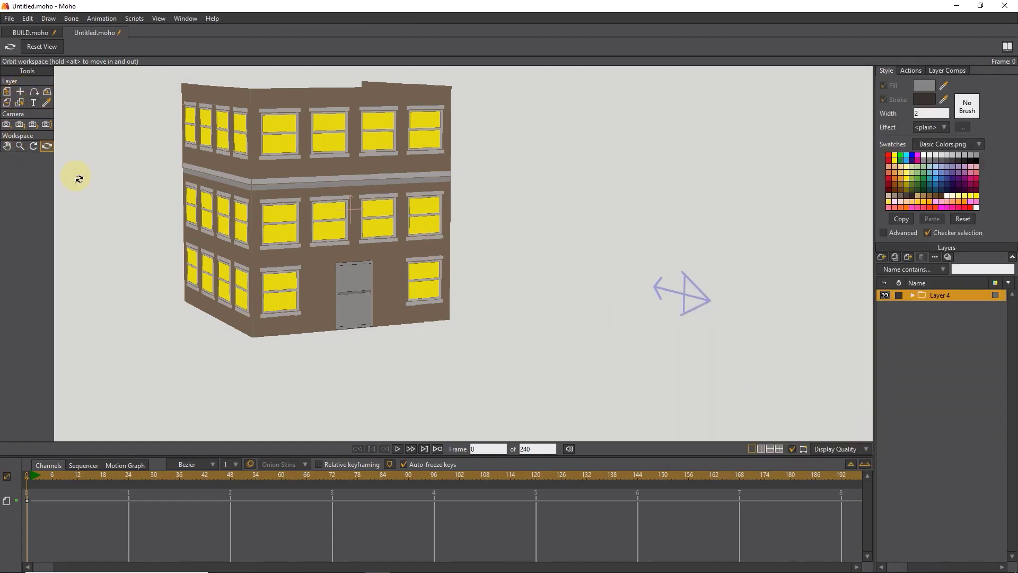
# Step: Orbit around the building to check the walls, then return to the front view
pyautogui.moveTo(197, 213); pyautogui.dragTo(275, 278)
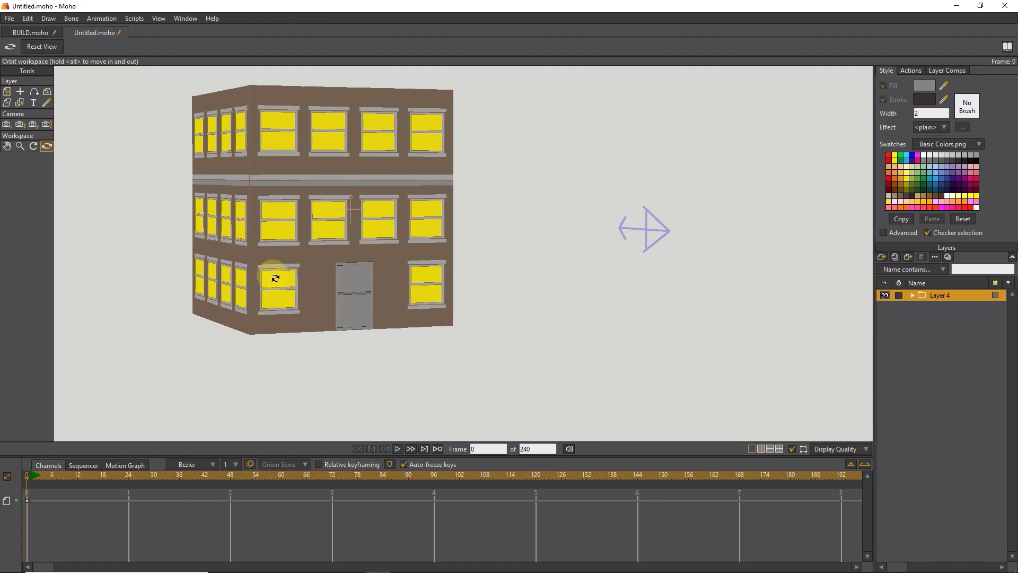
pyautogui.moveTo(279, 243); pyautogui.dragTo(271, 263)
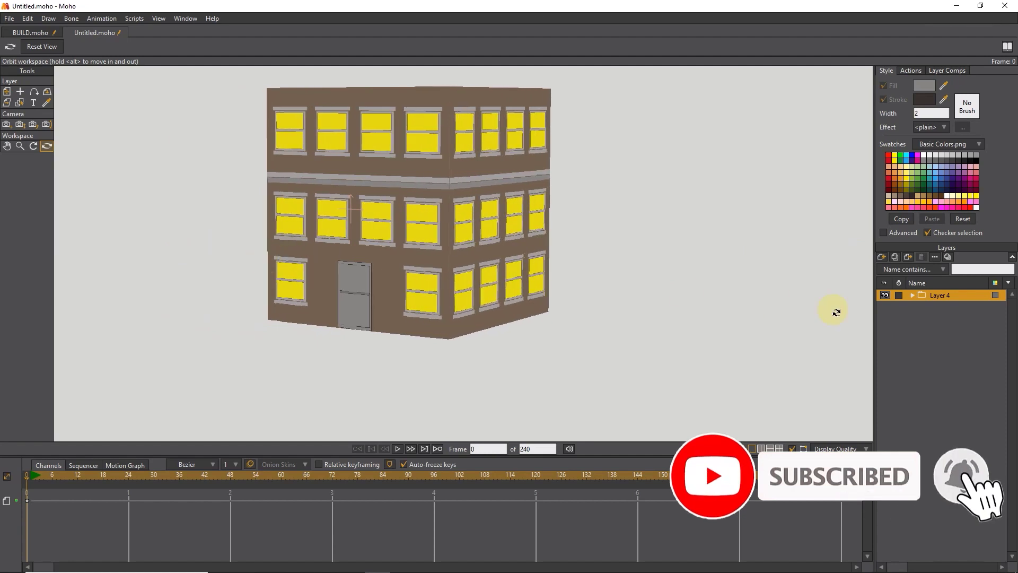
pyautogui.click(910, 296)
pyautogui.moveTo(339, 252); pyautogui.dragTo(286, 257)
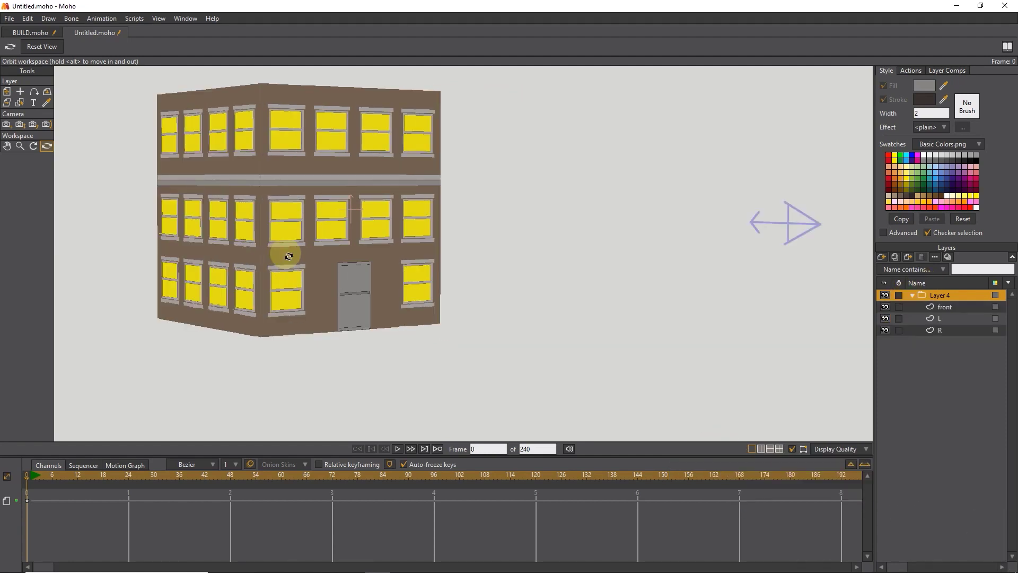
pyautogui.click(53, 46)
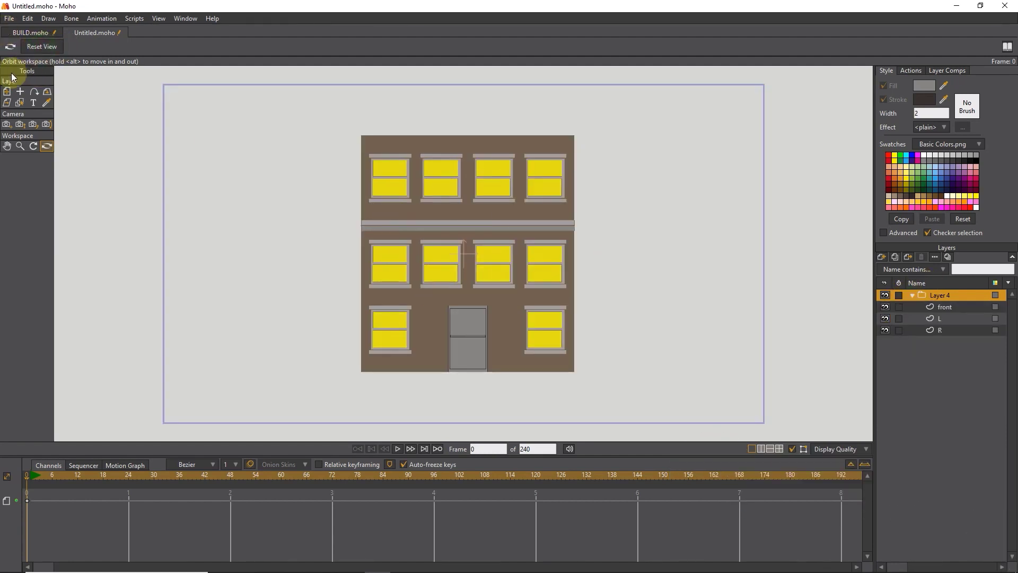
# Step: Duplicate the Layer 4 group as Layer 2 and move it to the left
pyautogui.click(7, 91)
pyautogui.click(137, 114)
pyautogui.click(914, 296)
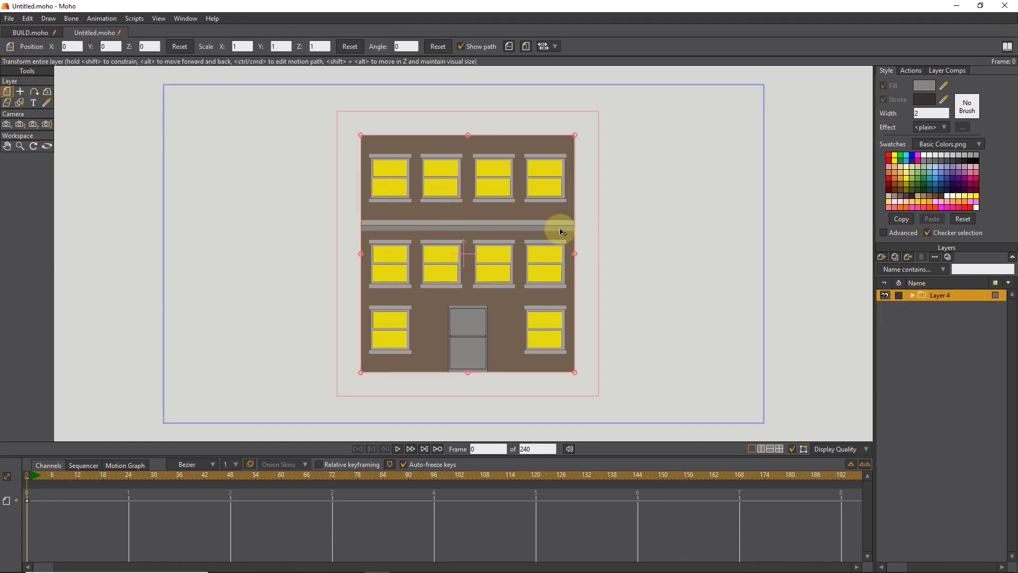
pyautogui.click(895, 258)
pyautogui.click(922, 294)
pyautogui.press('Return')
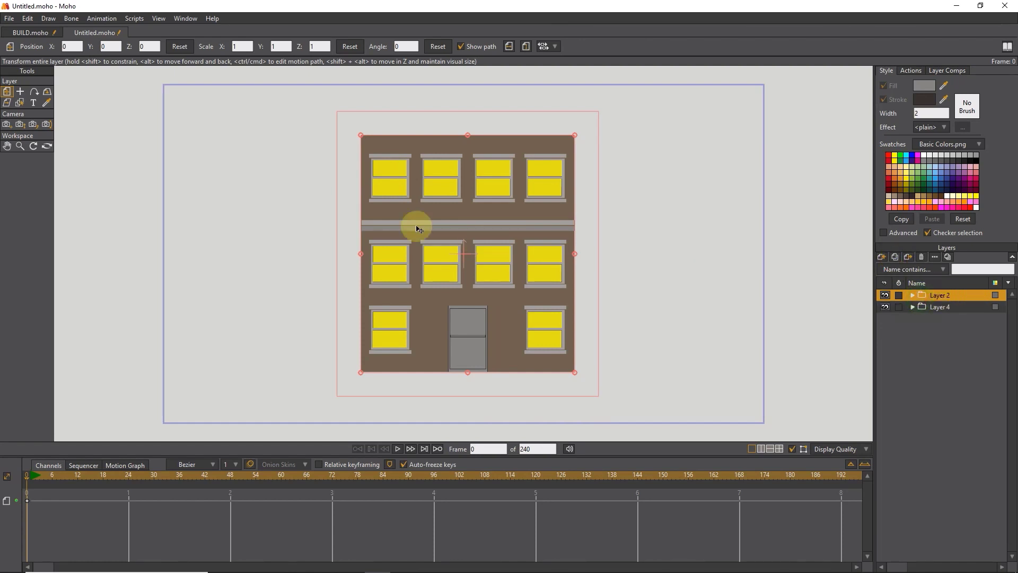
pyautogui.moveTo(509, 256); pyautogui.dragTo(245, 255)
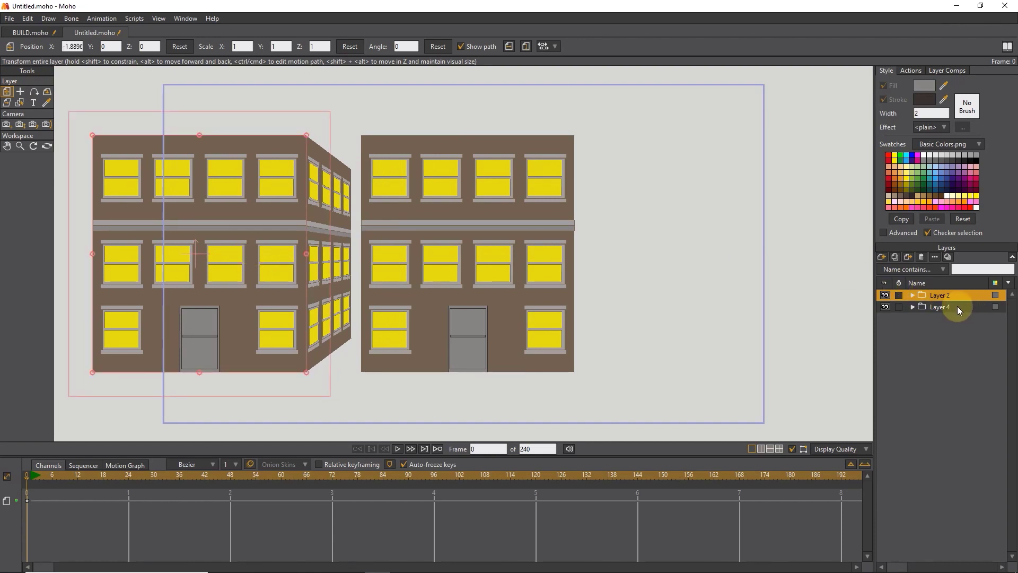
# Step: Duplicate Layer 4 again as Layer 3, move it right, and orbit to view all three
pyautogui.click(938, 306)
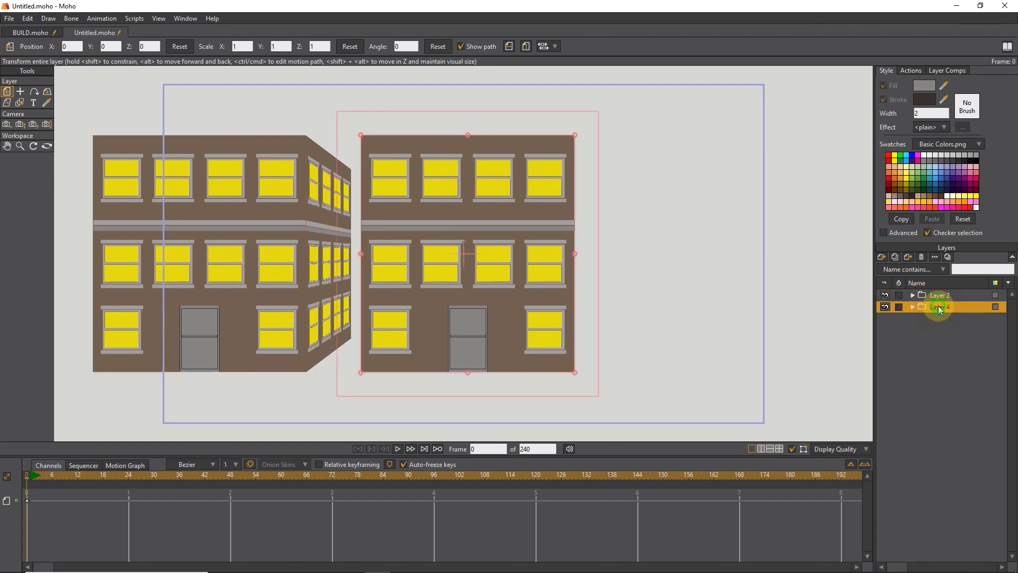
pyautogui.click(895, 255)
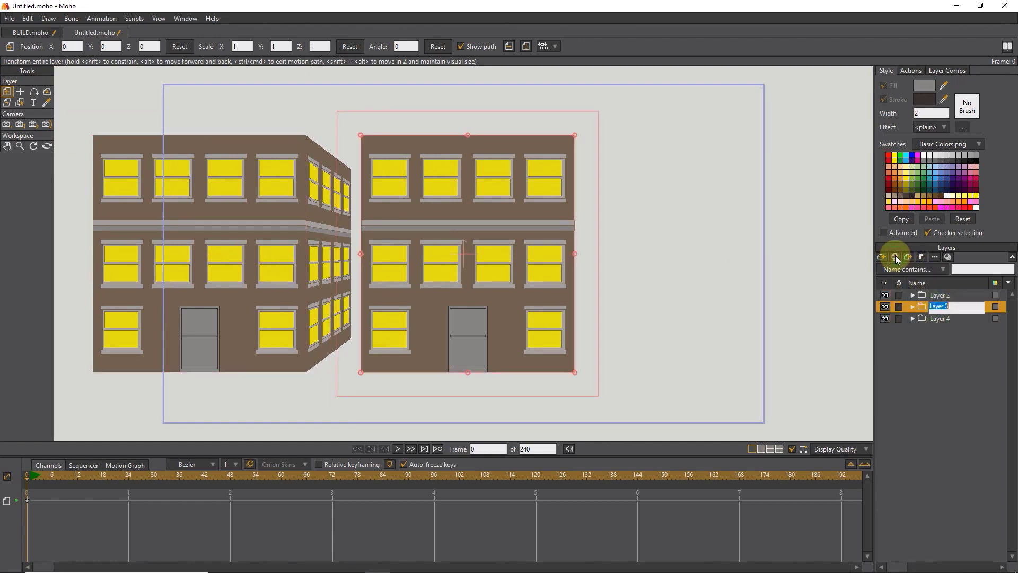
pyautogui.moveTo(443, 261); pyautogui.dragTo(714, 282)
pyautogui.click(46, 146)
pyautogui.moveTo(339, 298); pyautogui.dragTo(547, 227)
# Step: Group the three selected building layers into a new group named Layer 4
pyautogui.scroll(5, 547, 227)
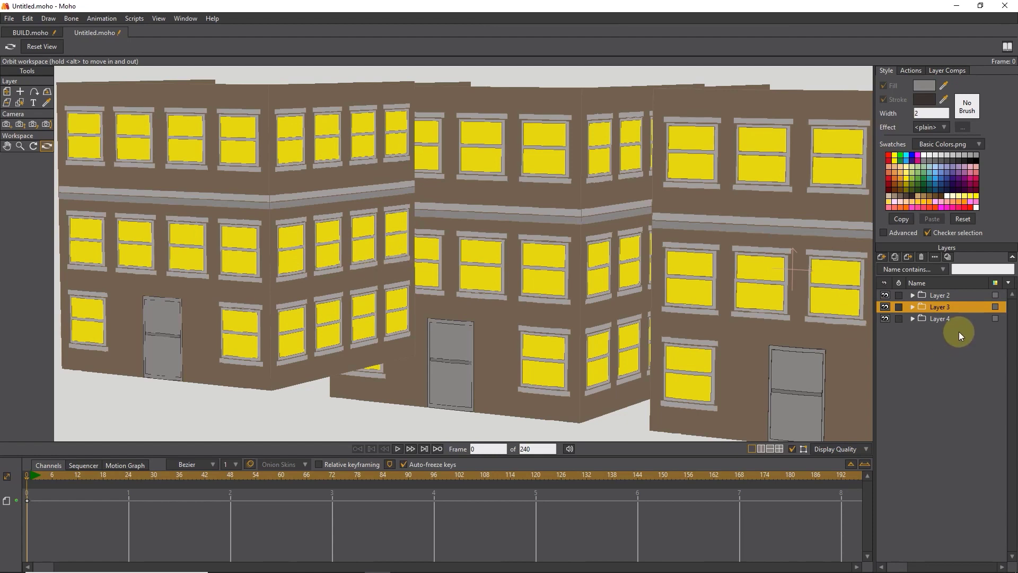
pyautogui.keyDown('shift'); pyautogui.click(940, 296); pyautogui.keyUp('shift')
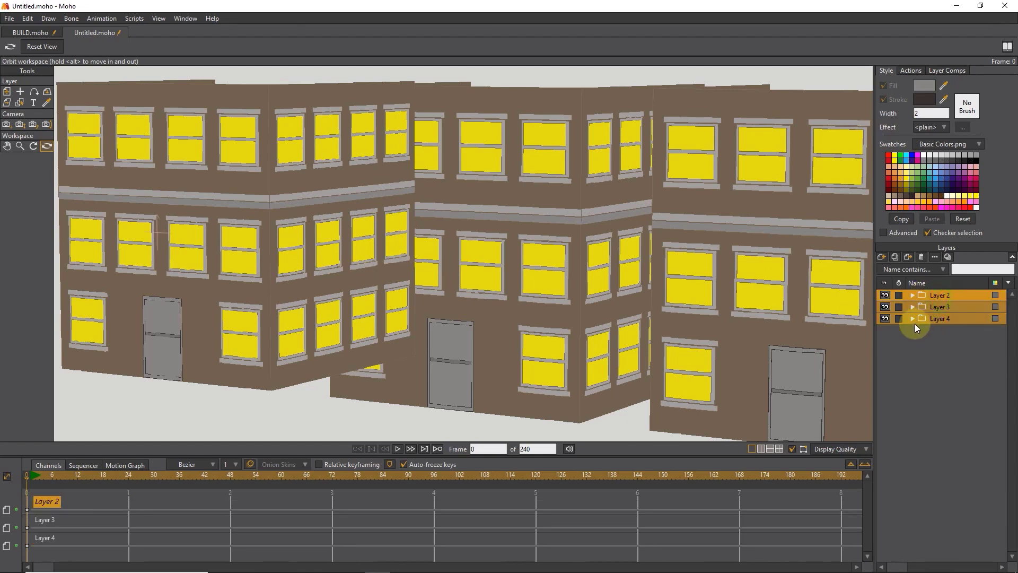
pyautogui.rightClick(936, 293)
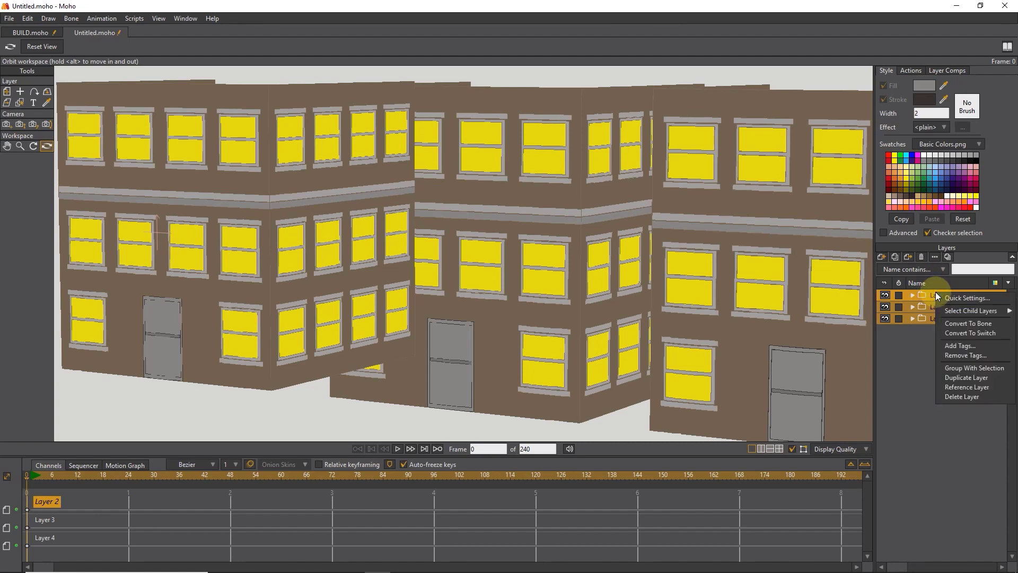
pyautogui.click(971, 367)
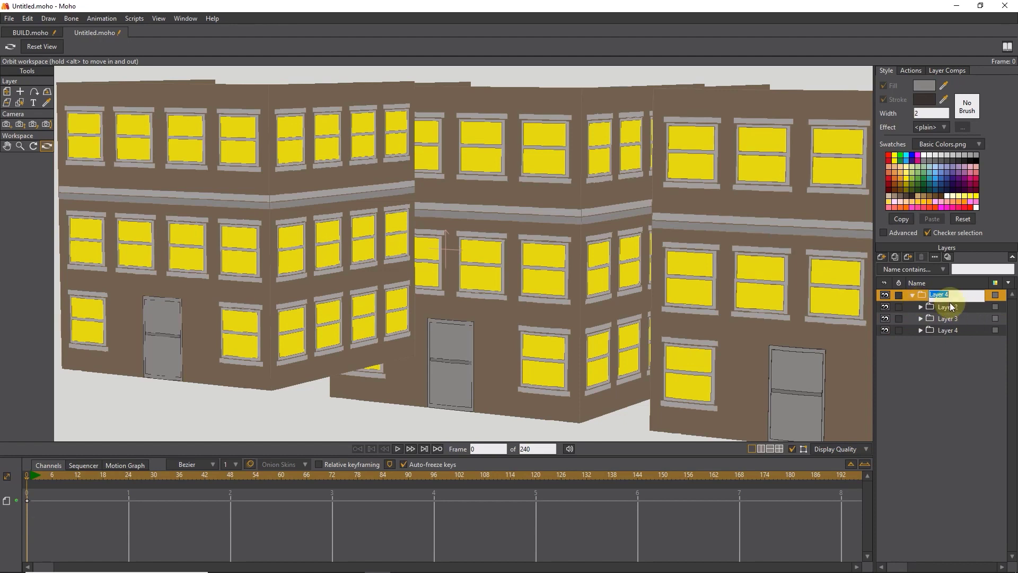
pyautogui.click(921, 295)
# Step: Enable depth sorting in the Layer 4 group's Depth Sort settings and apply it
pyautogui.doubleClick(940, 295)
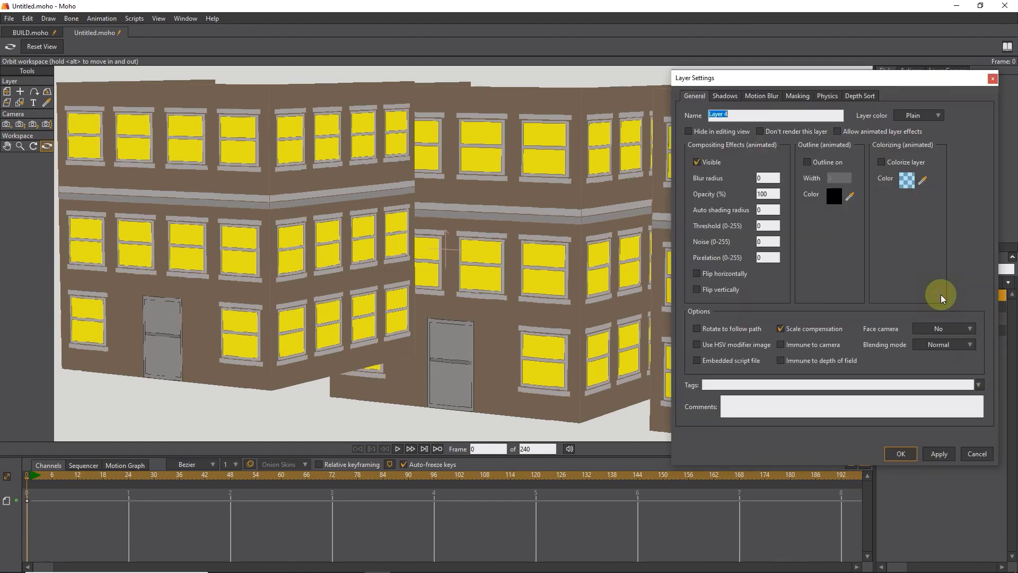
pyautogui.click(865, 97)
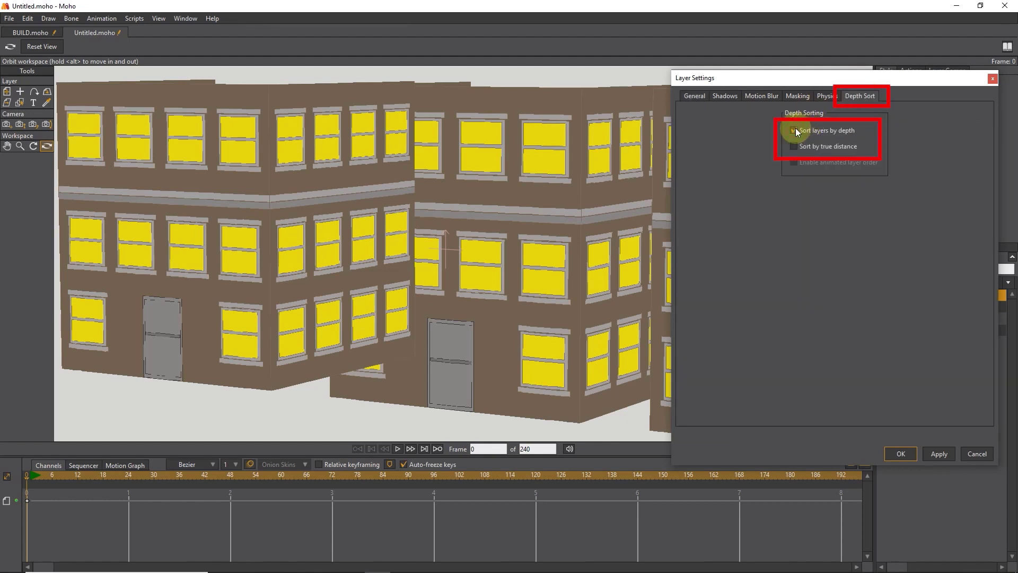
pyautogui.click(795, 145)
pyautogui.click(938, 453)
pyautogui.click(899, 453)
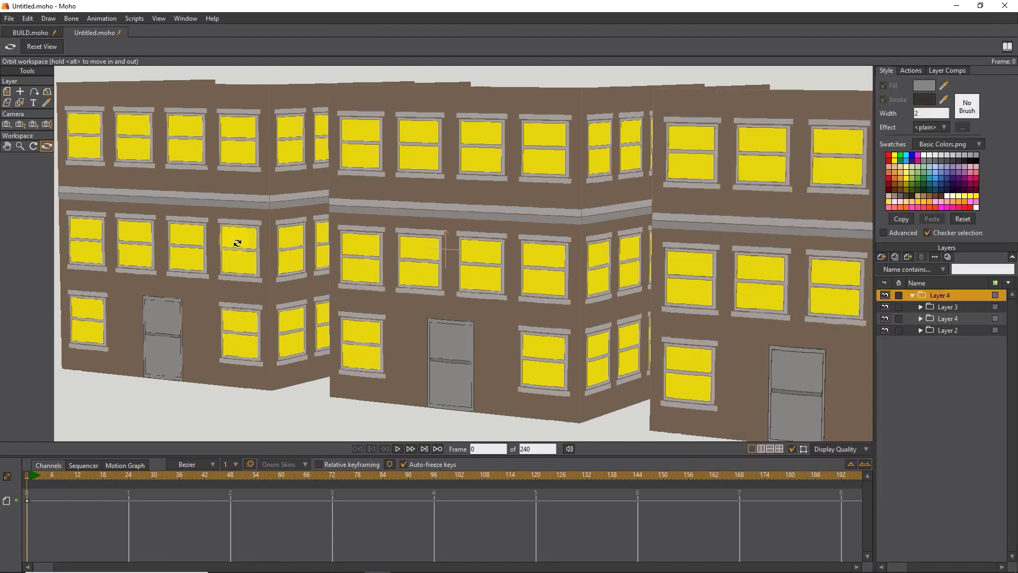
# Step: Identify the middle and left building layers by toggling their visibility
pyautogui.moveTo(421, 280); pyautogui.dragTo(391, 269)
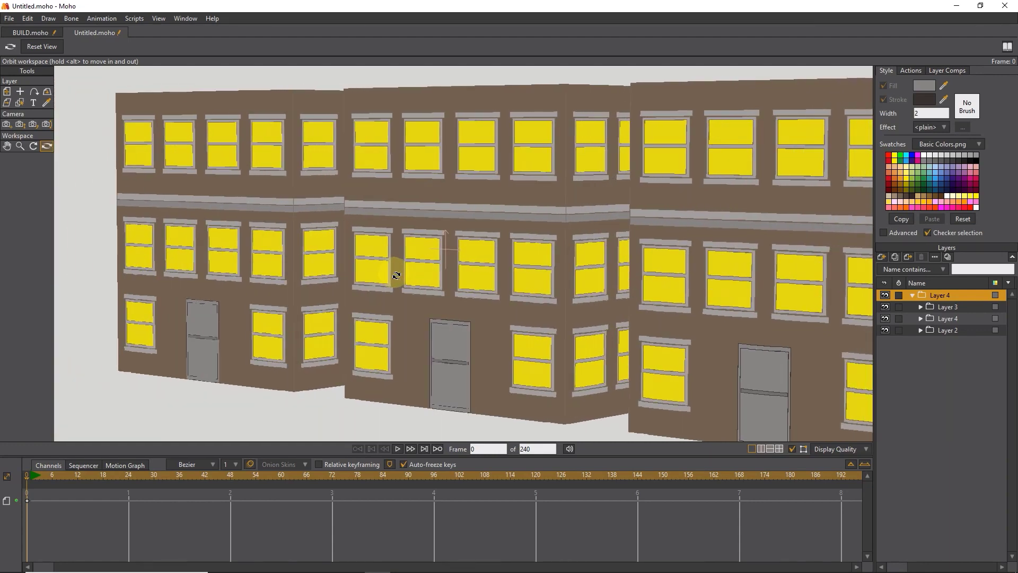
pyautogui.click(44, 47)
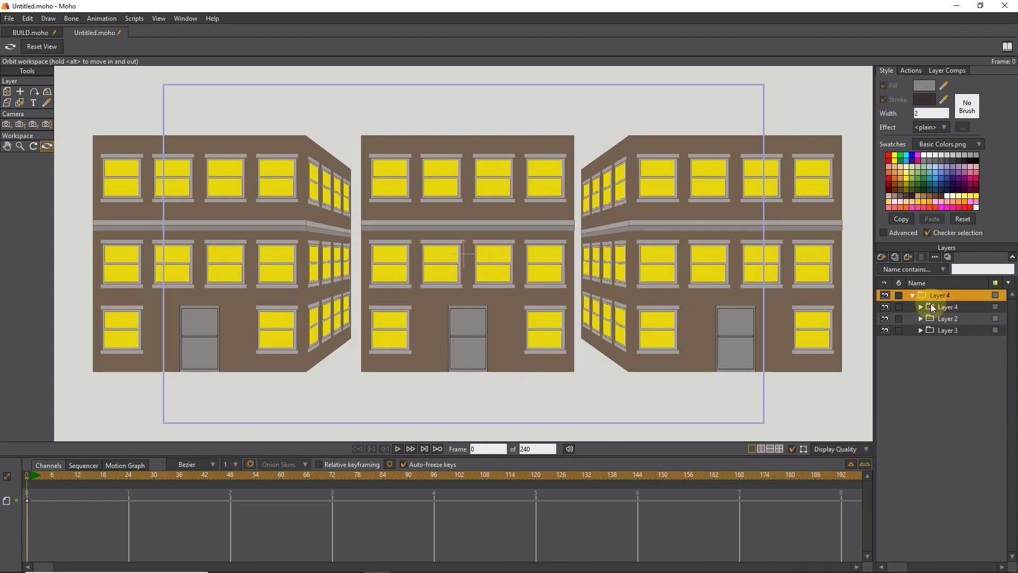
pyautogui.click(884, 306)
pyautogui.click(885, 307)
pyautogui.click(885, 318)
pyautogui.click(884, 318)
pyautogui.click(941, 317)
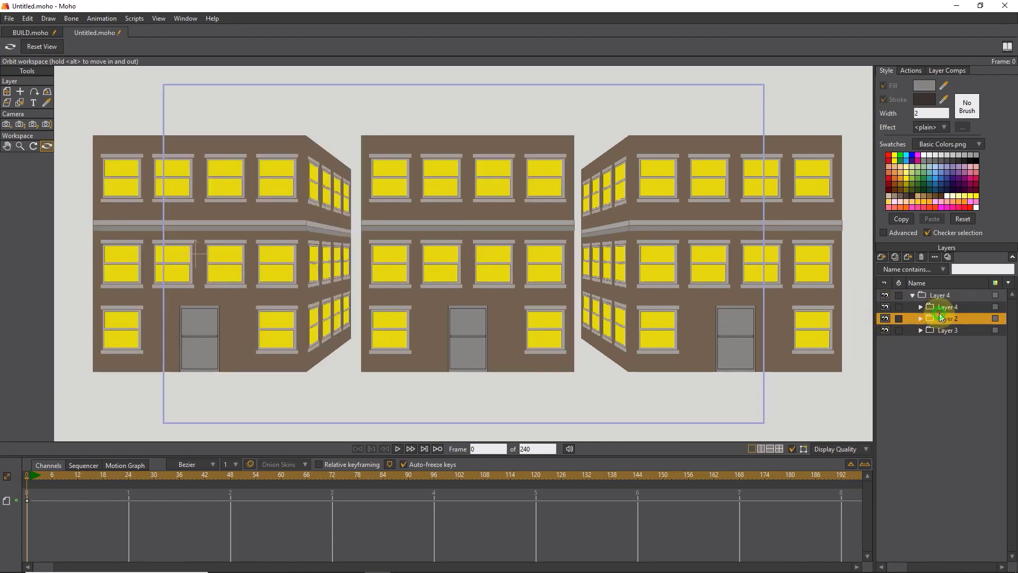
# Step: Stretch the left and right buildings taller with Transform Layer
pyautogui.click(7, 92)
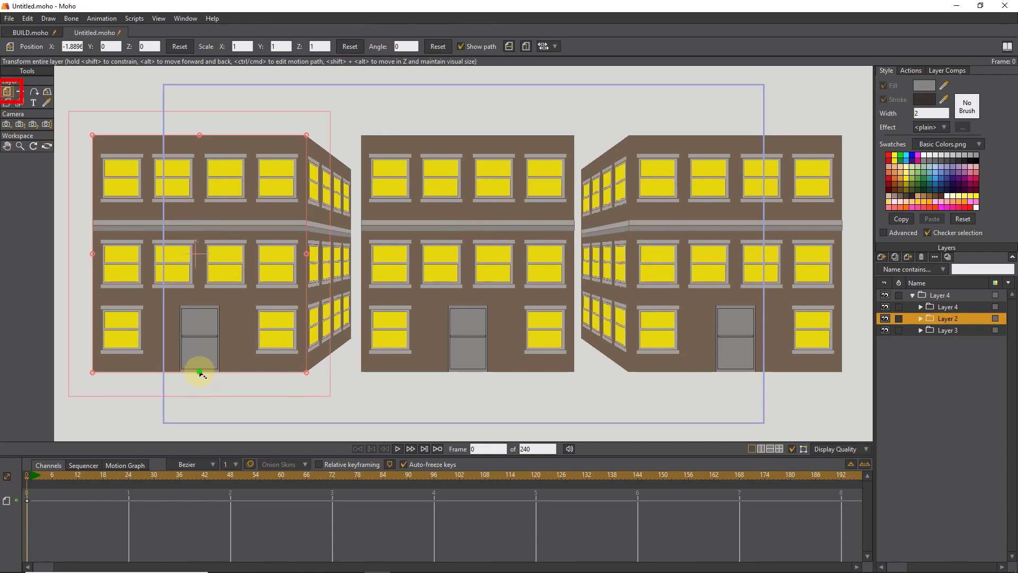
pyautogui.moveTo(202, 374); pyautogui.dragTo(200, 391)
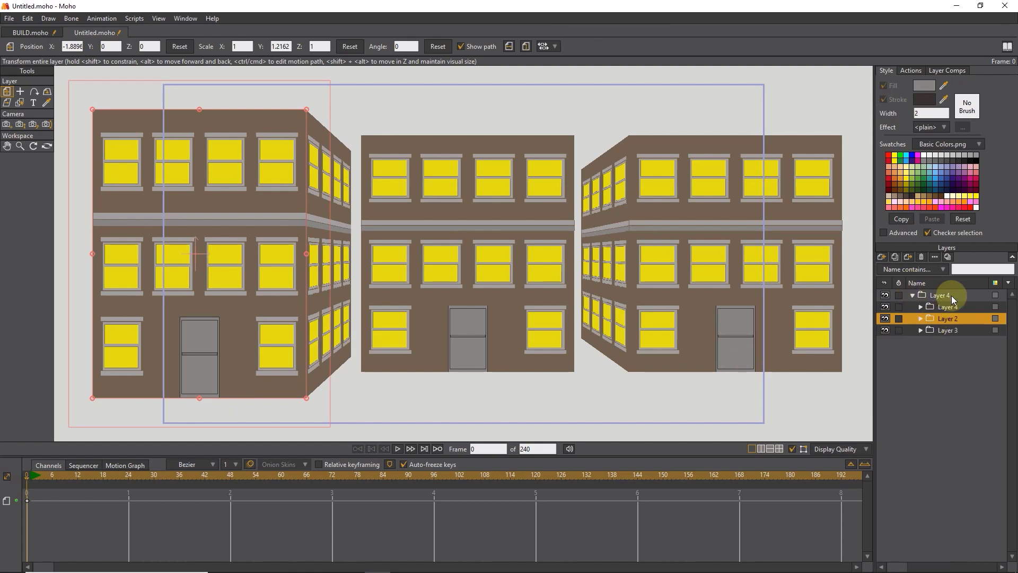
pyautogui.click(946, 330)
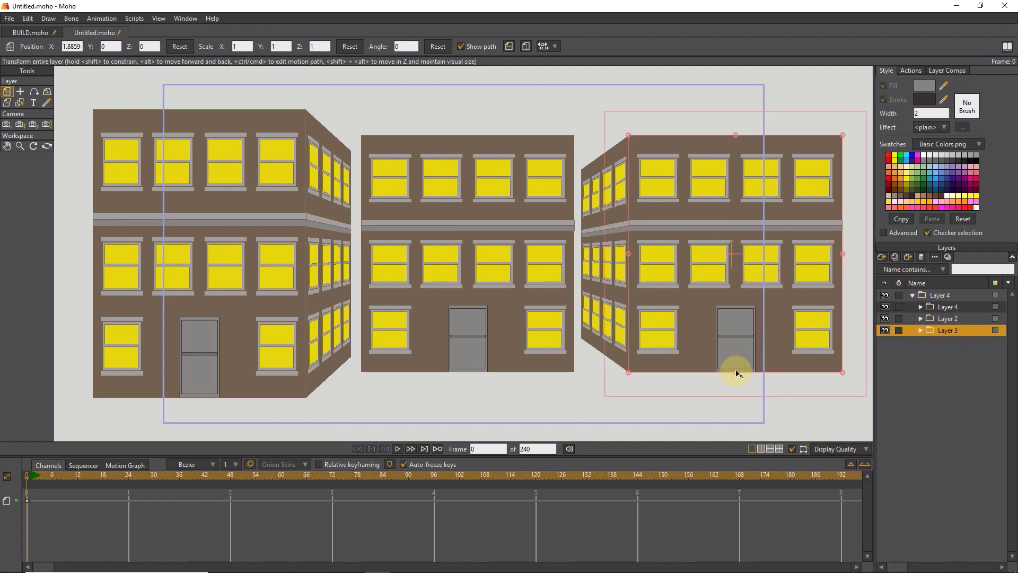
pyautogui.moveTo(737, 368); pyautogui.dragTo(741, 418)
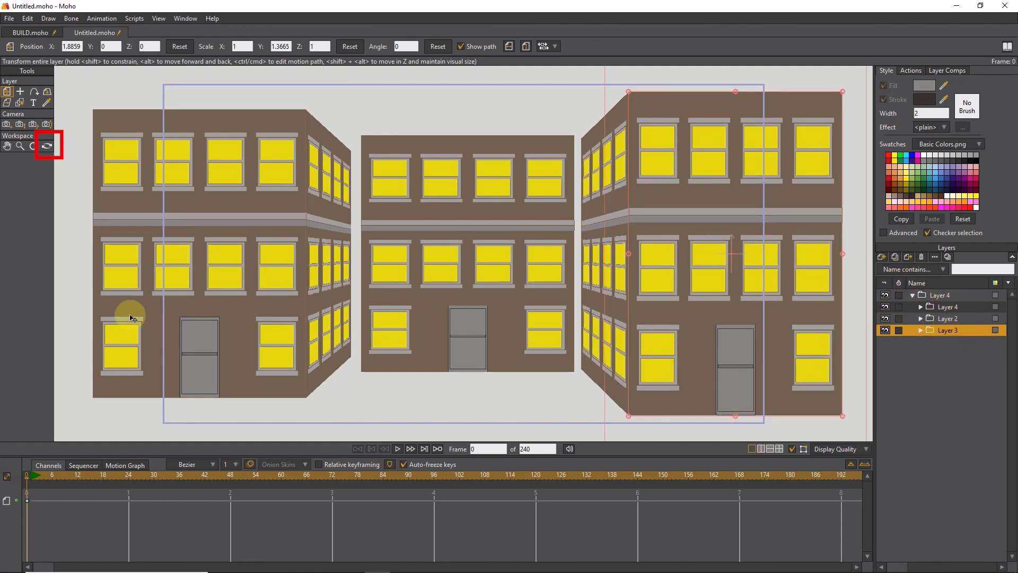
pyautogui.click(47, 146)
pyautogui.moveTo(114, 220); pyautogui.dragTo(105, 107)
# Step: Reorder Layer 2 above Layer 4 and shift the left building sideways
pyautogui.click(6, 103)
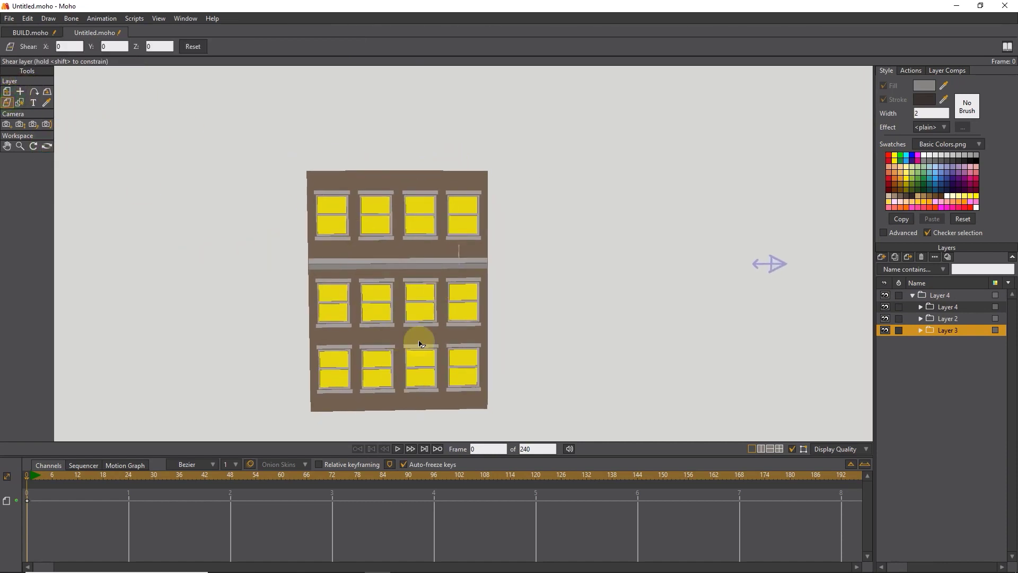
pyautogui.moveTo(948, 318); pyautogui.dragTo(948, 307)
pyautogui.click(948, 306)
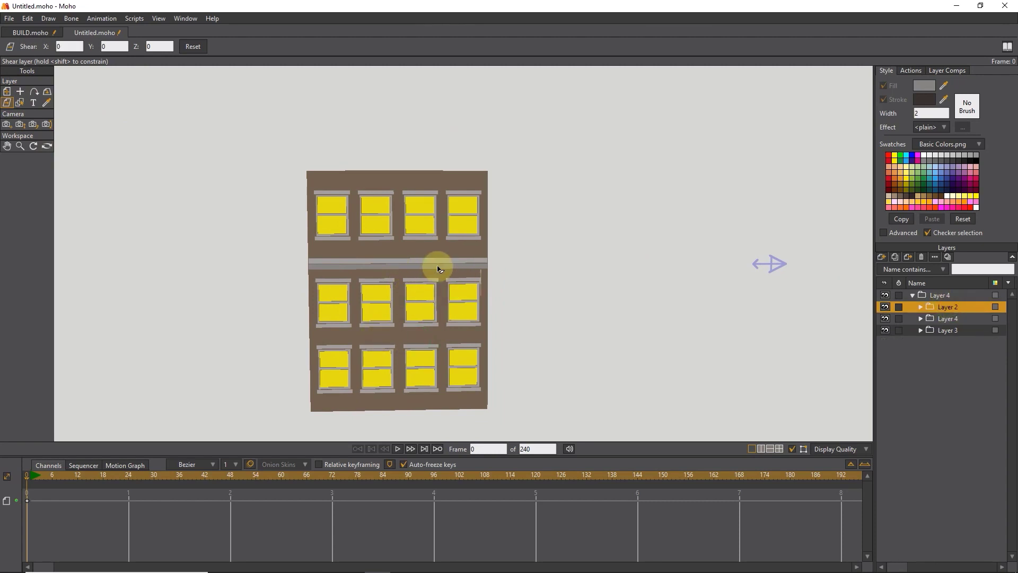
pyautogui.click(6, 92)
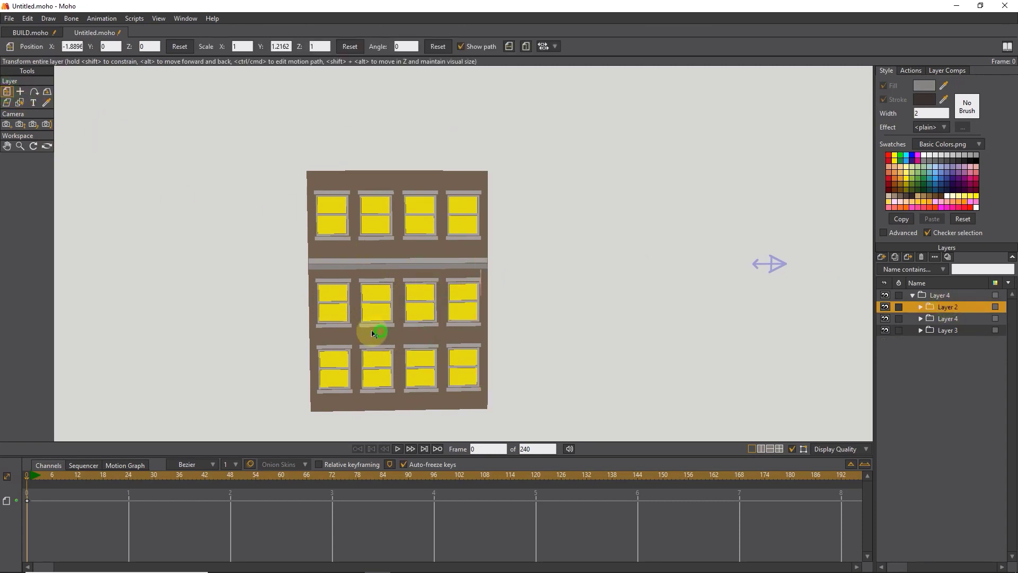
pyautogui.moveTo(375, 332); pyautogui.dragTo(844, 301)
# Step: Reposition the Layer 3 building from an angled 3D view
pyautogui.click(947, 330)
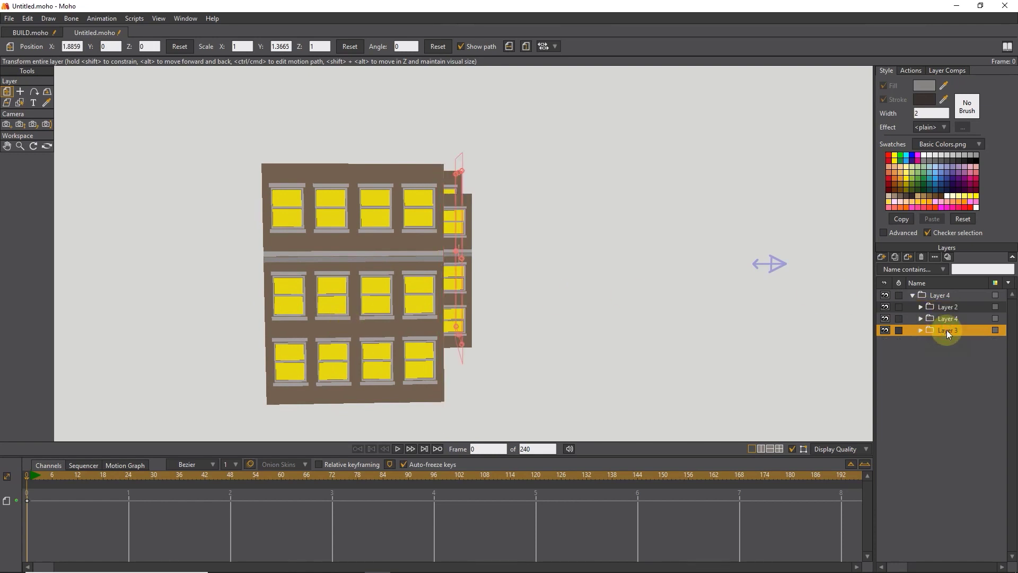
pyautogui.click(948, 319)
pyautogui.click(949, 328)
pyautogui.click(34, 92)
pyautogui.moveTo(353, 285); pyautogui.dragTo(23, 285)
pyautogui.click(6, 92)
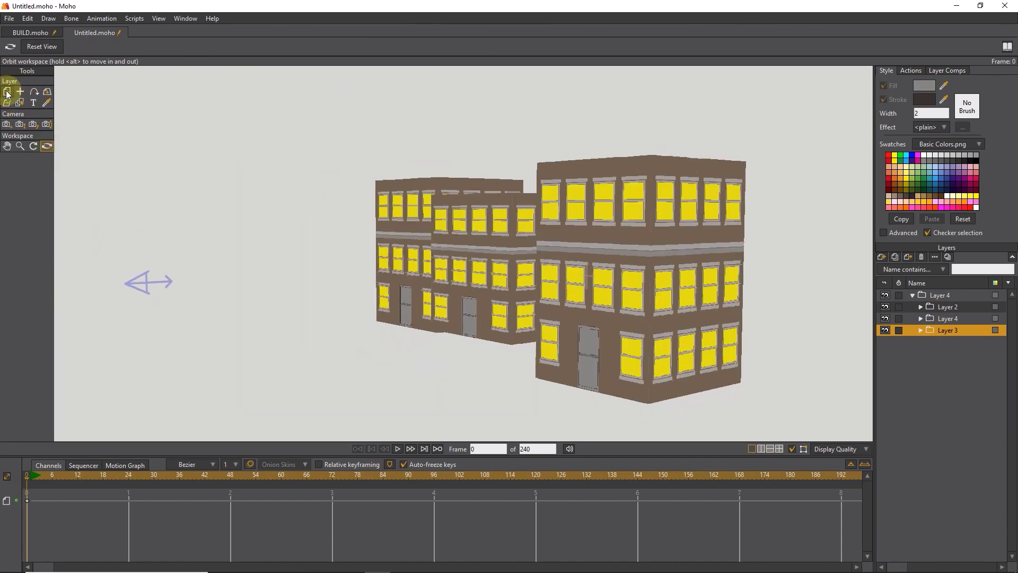
pyautogui.moveTo(525, 280); pyautogui.dragTo(802, 351)
# Step: Push the right building back to X 1.9555, Z -0.2801, then select the Layer 4 group
pyautogui.doubleClick(47, 146)
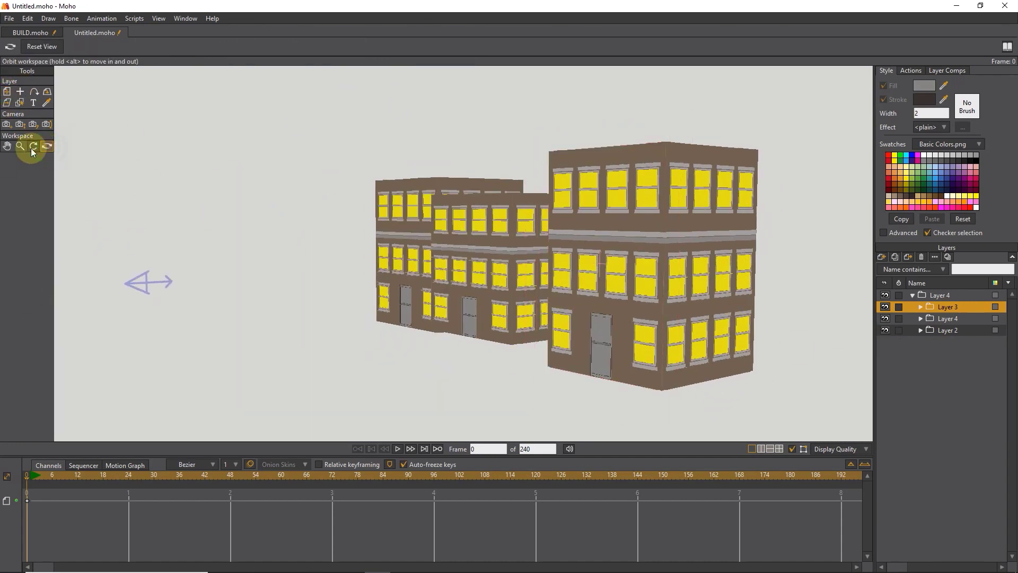
pyautogui.press('m')
pyautogui.moveTo(529, 334); pyautogui.dragTo(549, 330)
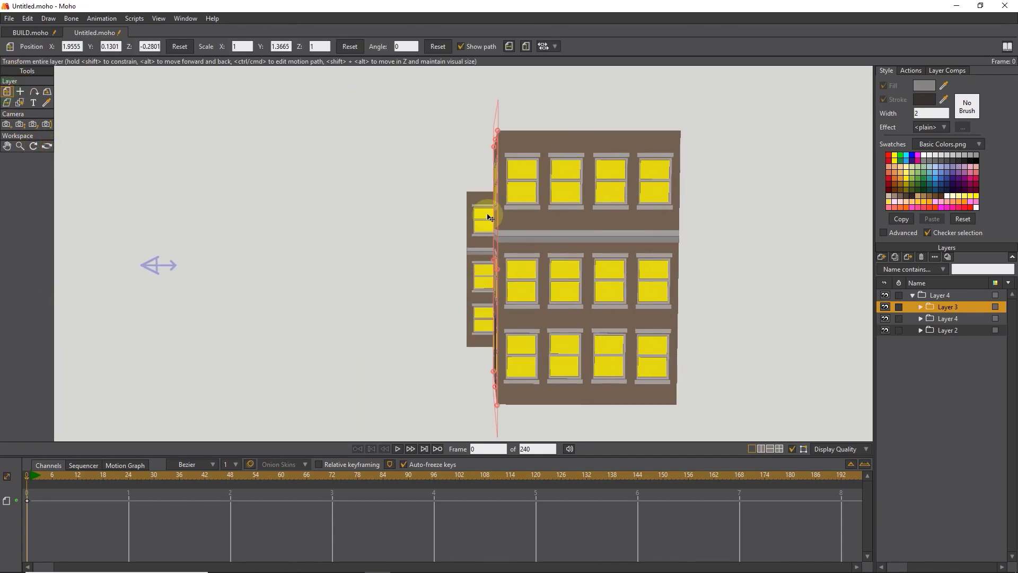
pyautogui.click(47, 146)
pyautogui.click(42, 47)
pyautogui.hotkey('ctrl', 'z')
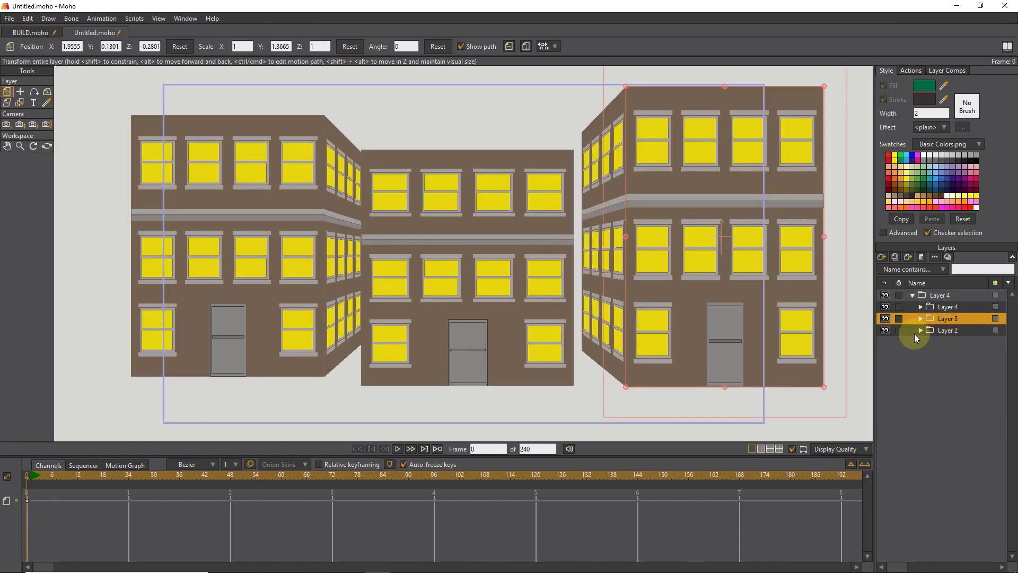
pyautogui.click(47, 147)
pyautogui.moveTo(434, 244); pyautogui.dragTo(391, 281)
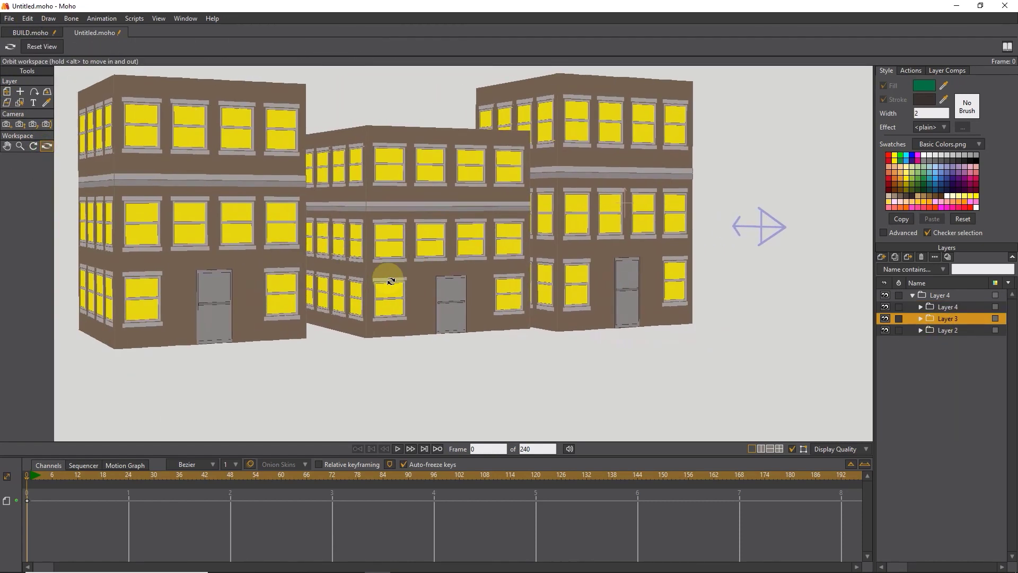
pyautogui.click(928, 295)
pyautogui.click(889, 258)
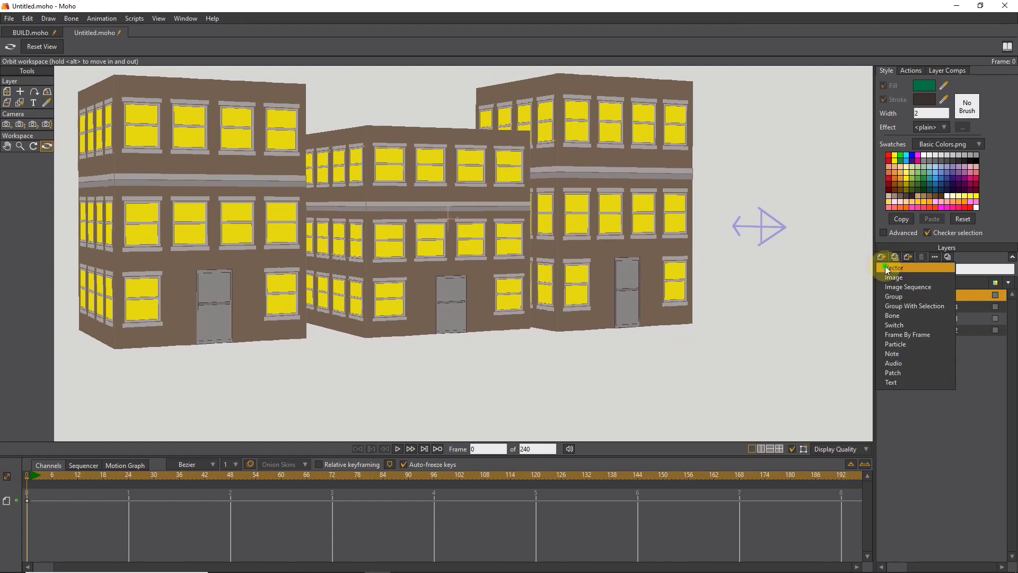
# Step: Add a vector layer below the building group and draw a green rectangle covering the scene
pyautogui.click(886, 265)
pyautogui.doubleClick(939, 294)
pyautogui.moveTo(923, 295); pyautogui.dragTo(924, 348)
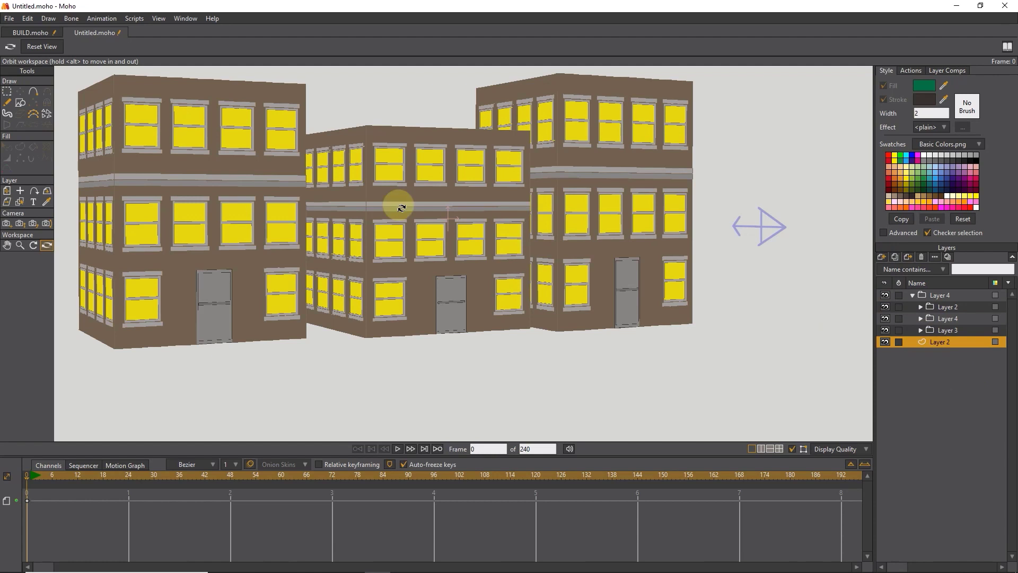
pyautogui.click(41, 47)
pyautogui.click(18, 102)
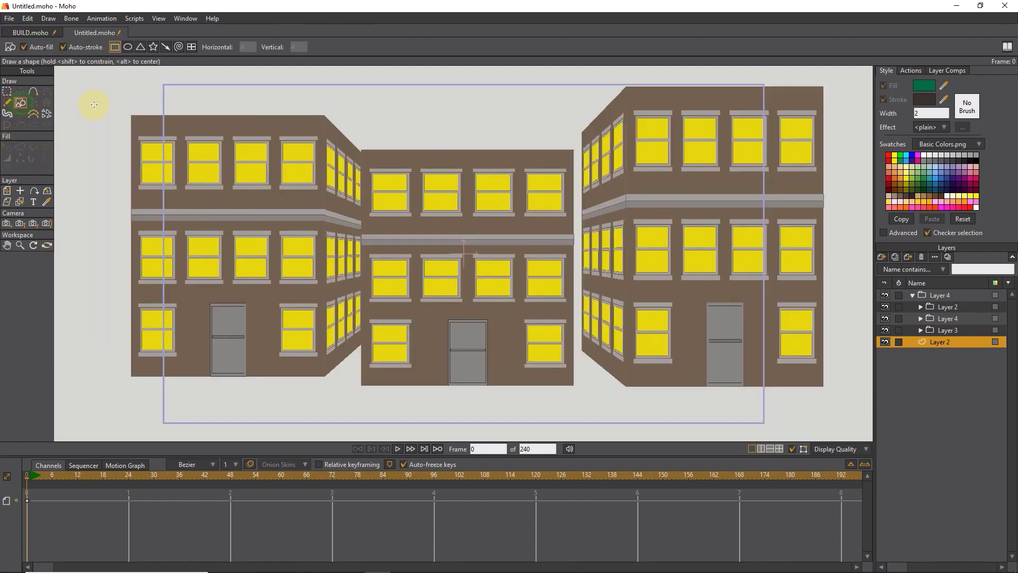
pyautogui.moveTo(842, 74)
pyautogui.mouseDown()
pyautogui.moveTo(596, 136)
pyautogui.moveTo(132, 423)
pyautogui.moveTo(67, 430)
pyautogui.mouseUp()
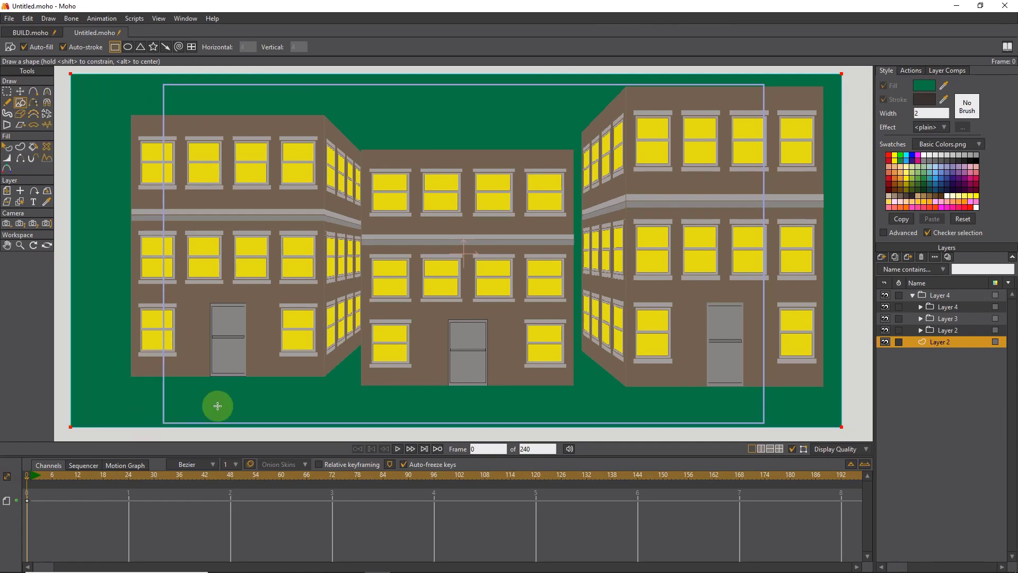
# Step: Rotate the green layer 90° on X to lie flat and lower it beneath the buildings
pyautogui.click(46, 190)
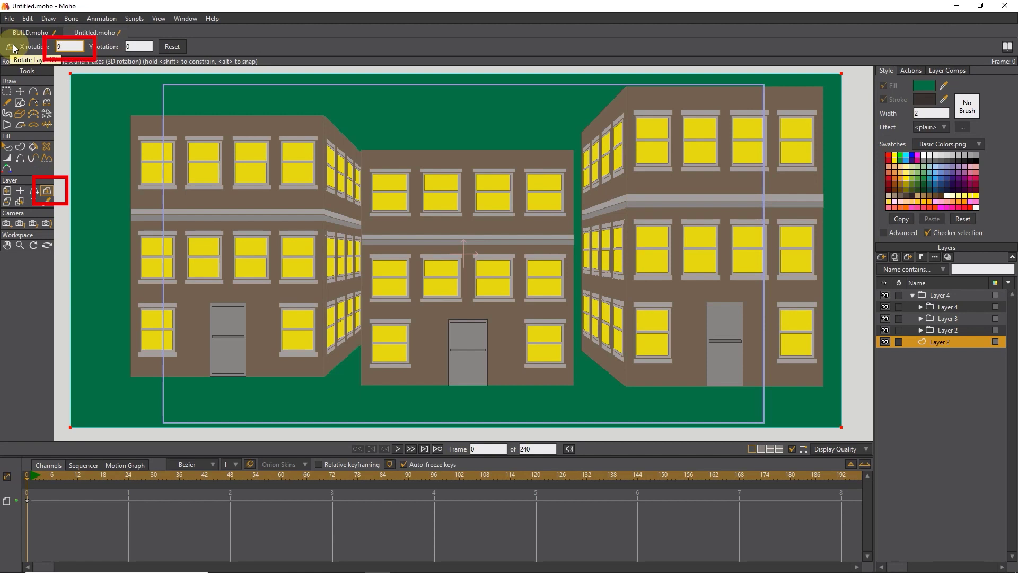
pyautogui.click(61, 152)
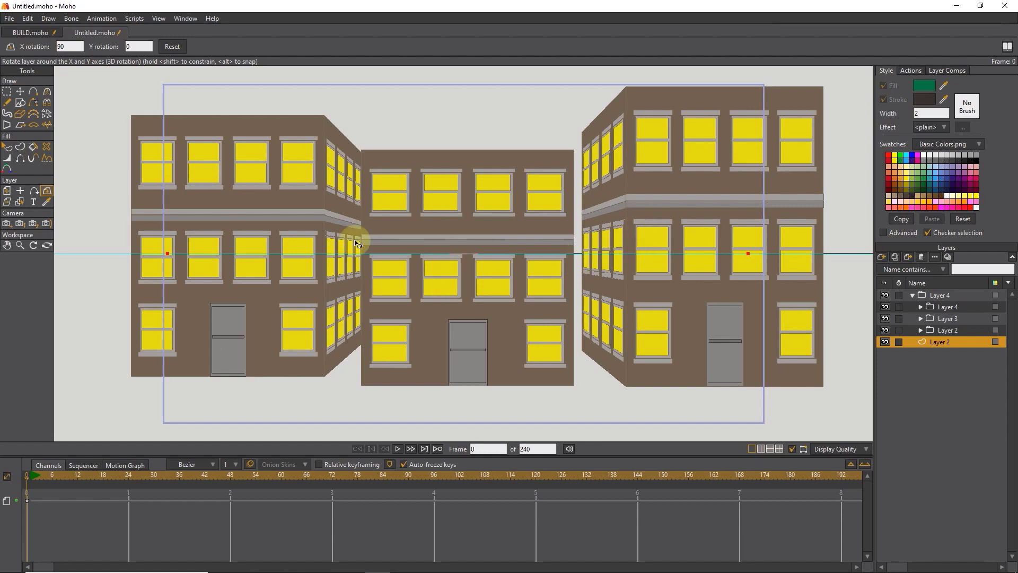
pyautogui.click(7, 192)
pyautogui.moveTo(409, 247); pyautogui.dragTo(392, 348)
pyautogui.click(47, 245)
pyautogui.moveTo(467, 266); pyautogui.dragTo(234, 202)
# Step: Reshape the green ground plane's corners and inspect it from the front
pyautogui.click(20, 91)
pyautogui.moveTo(455, 280); pyautogui.dragTo(487, 300)
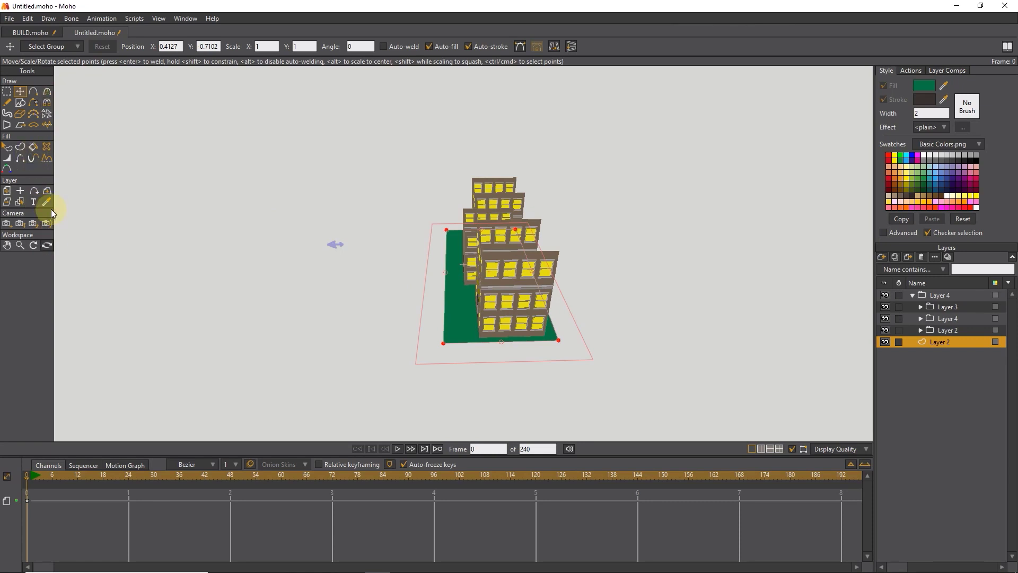
pyautogui.click(47, 246)
pyautogui.click(42, 46)
pyautogui.moveTo(521, 348); pyautogui.dragTo(271, 357)
pyautogui.click(42, 46)
pyautogui.click(20, 91)
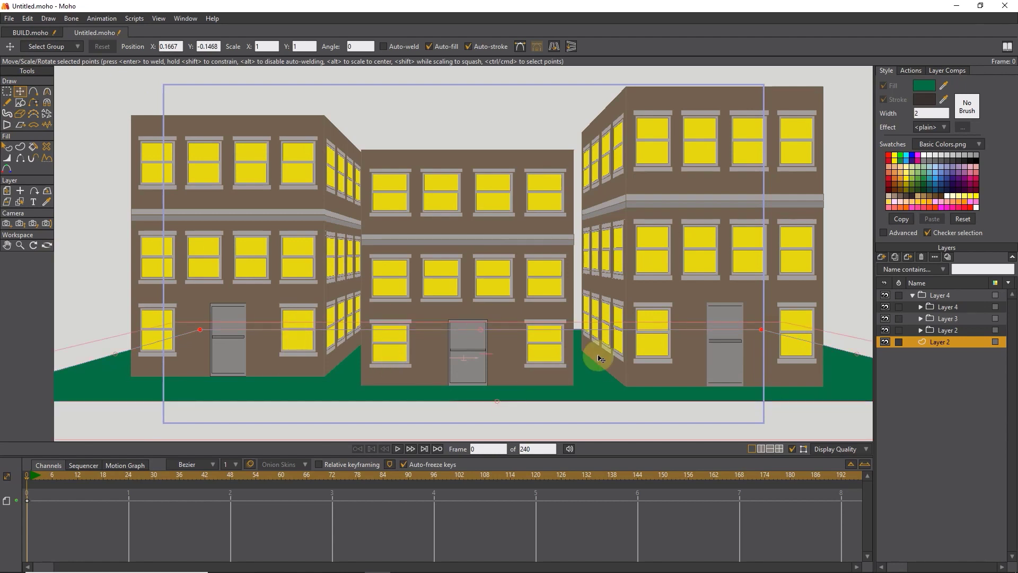